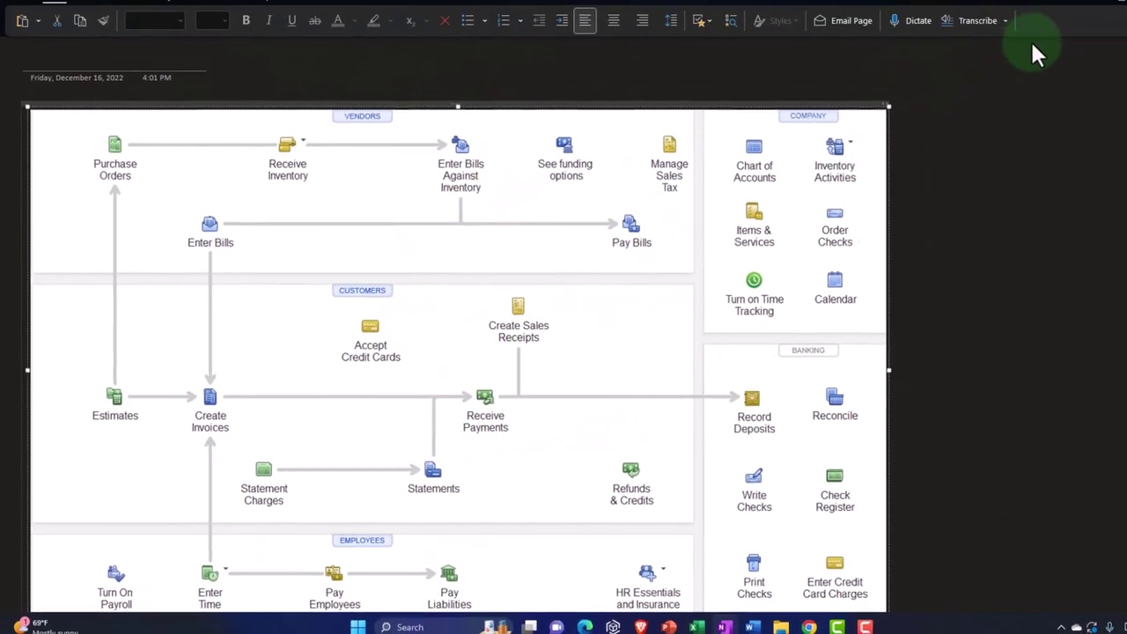
Minimize OneNote to bring the Get Great Guitars Xero dashboard into view
left_click(1068, 8)
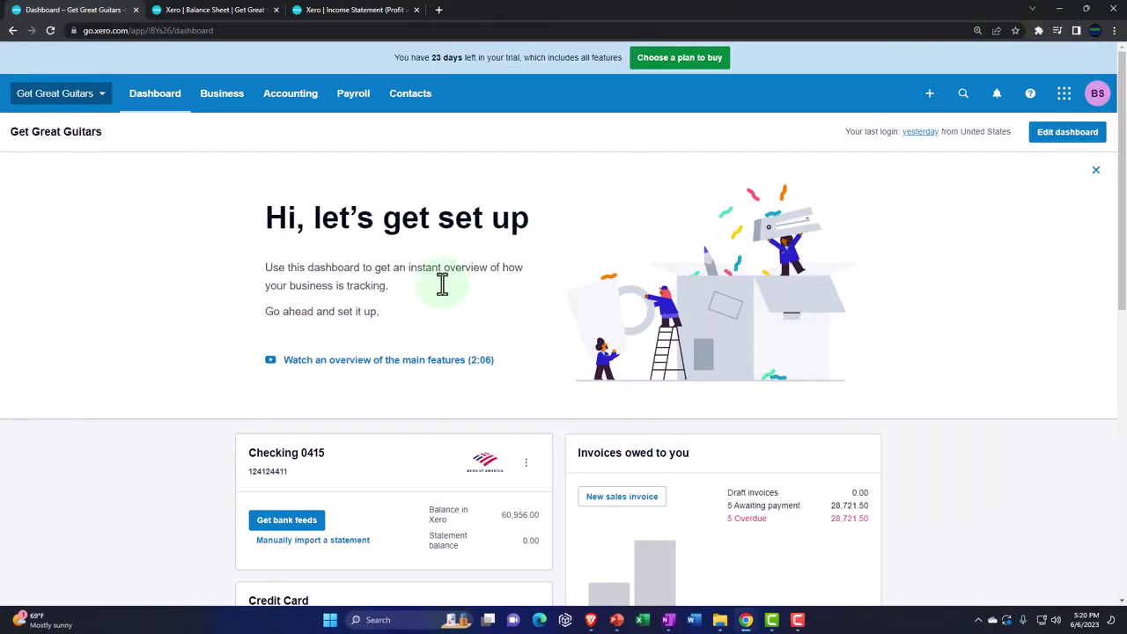
Go to Chart of accounts from the Accounting menu and dismiss the notes window
left_click(271, 108)
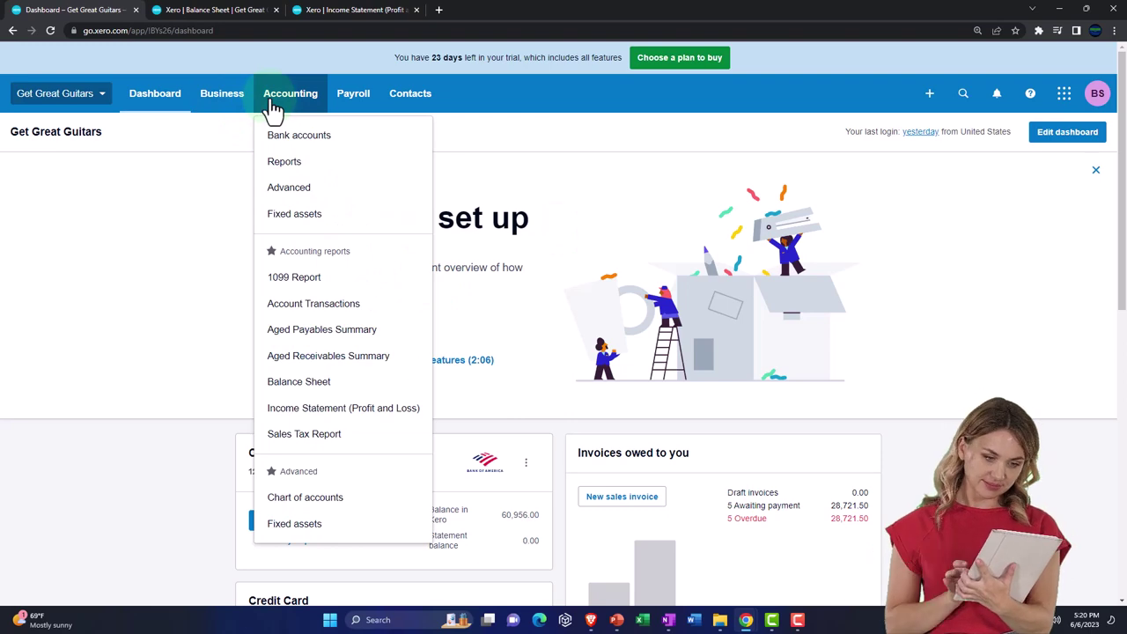
left_click(297, 496)
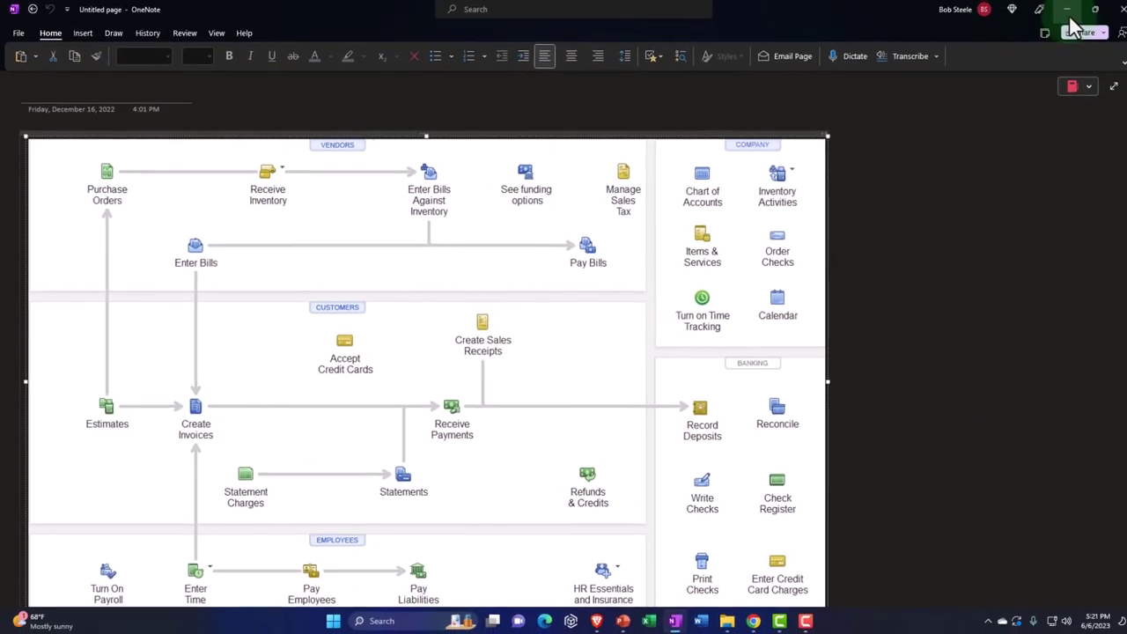
left_click(1068, 11)
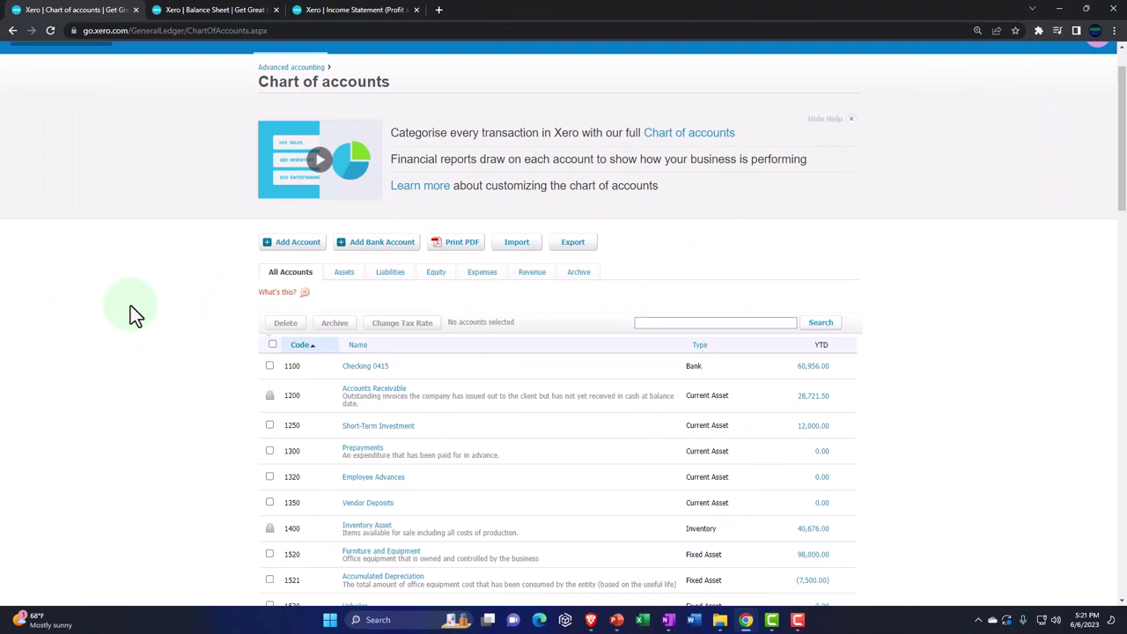
Start adding a bank account and pick Chase Bank (US) from a 'chase' search
scroll(130, 305, "down", 1)
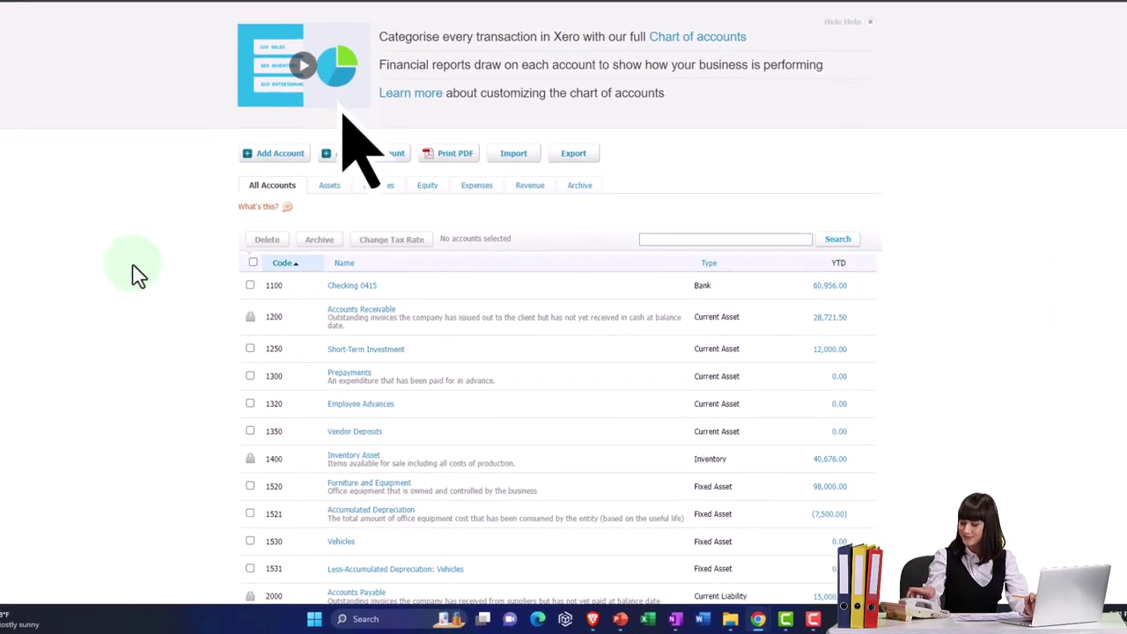
left_click(377, 184)
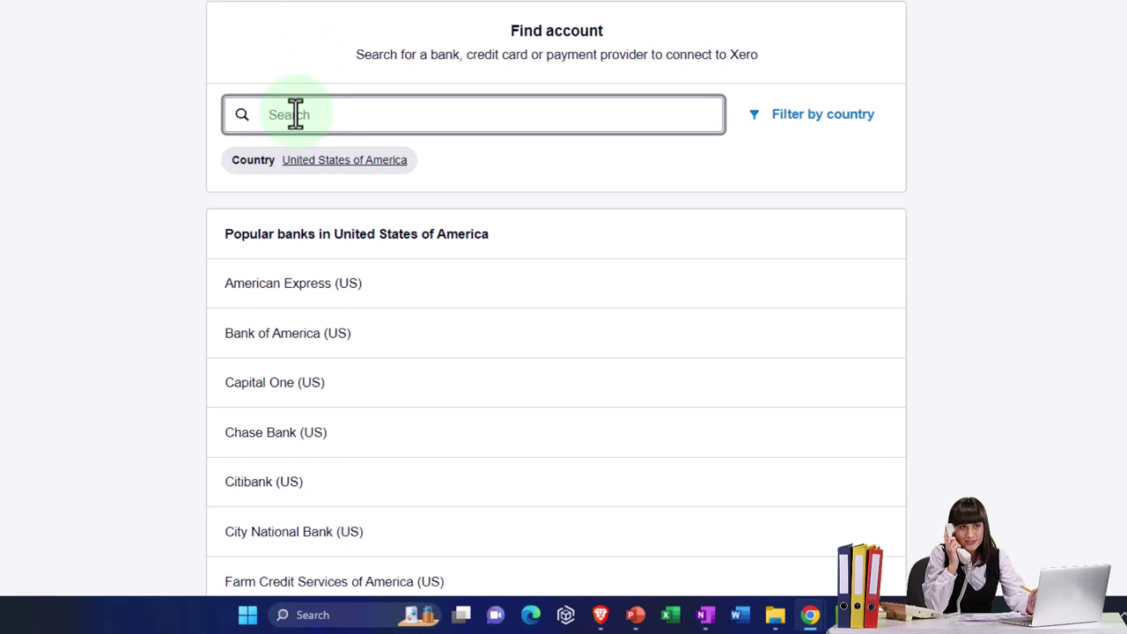
type("cah")
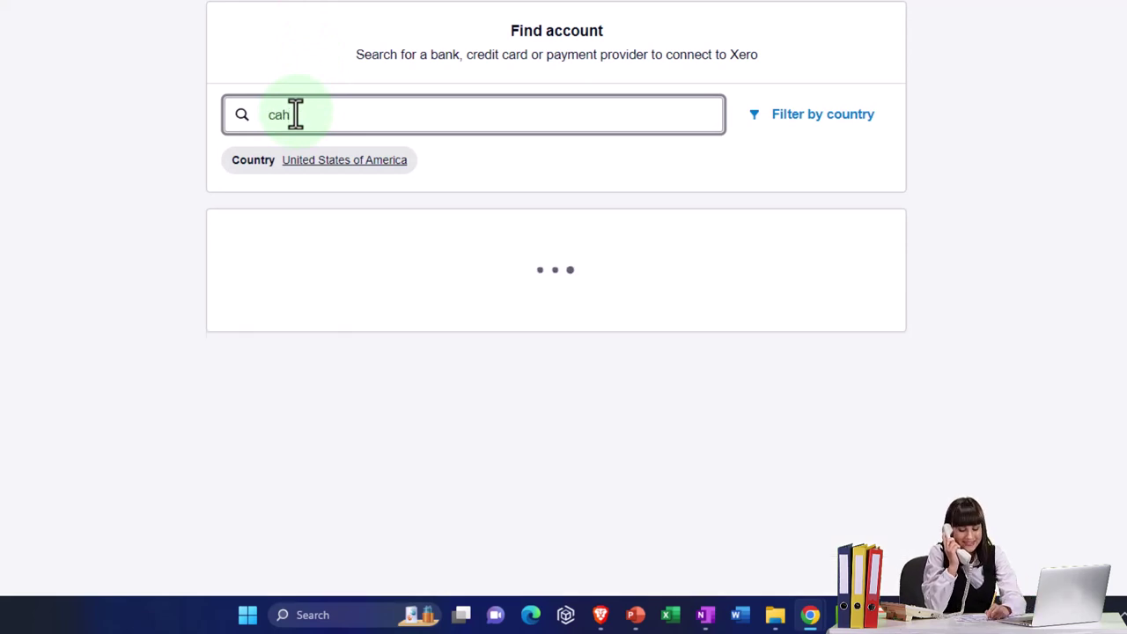
key("BackSpace")
key("BackSpace")
type("ha")
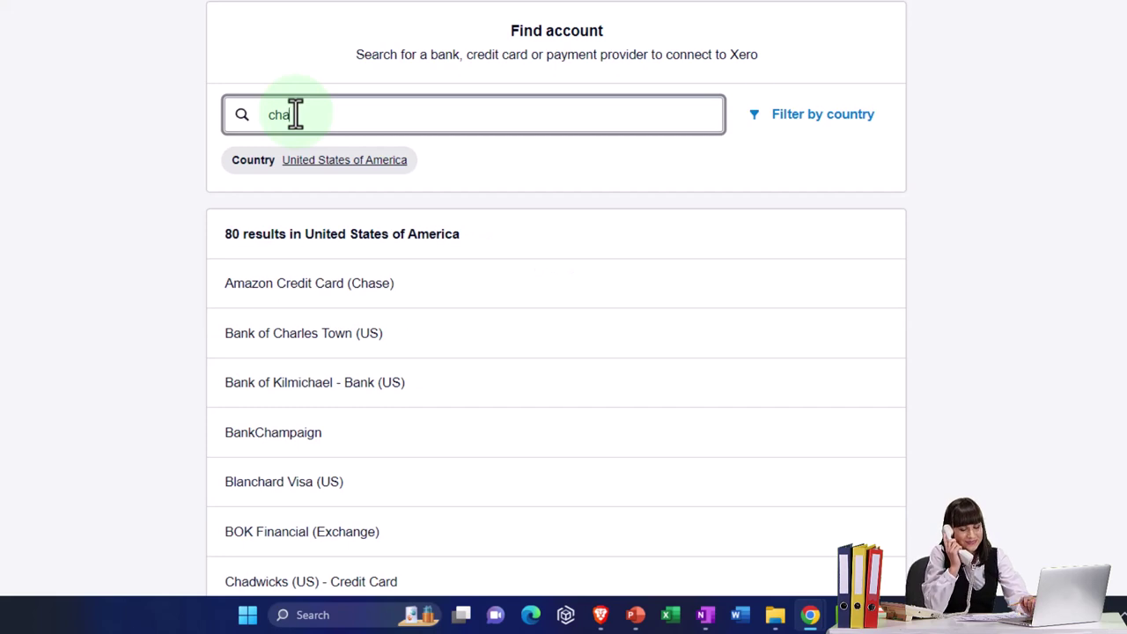
type("se")
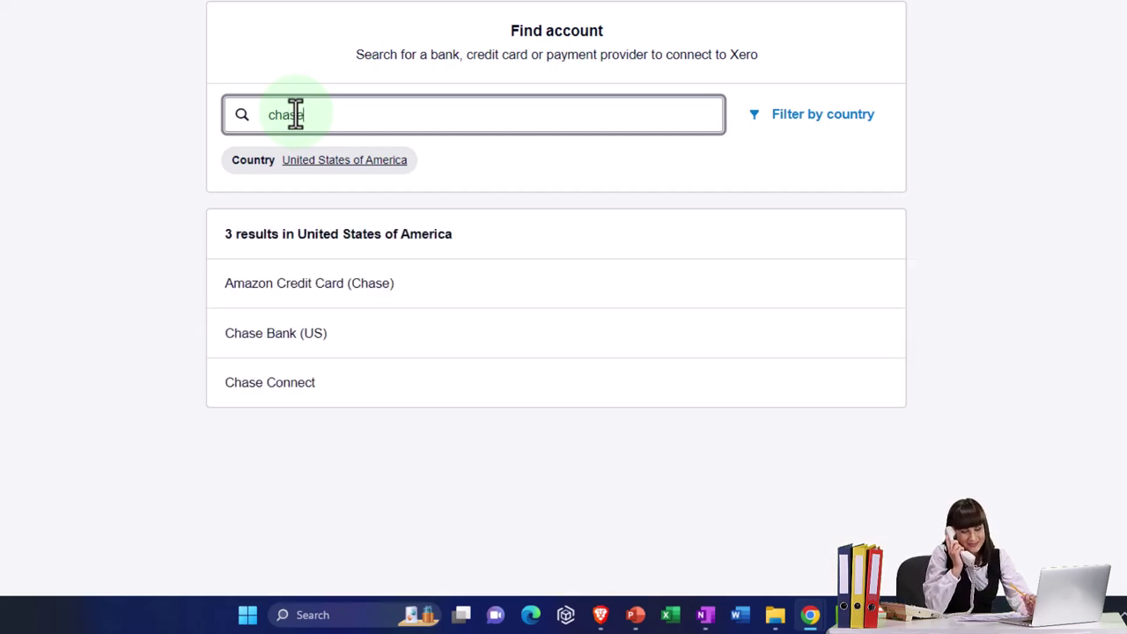
left_click(317, 352)
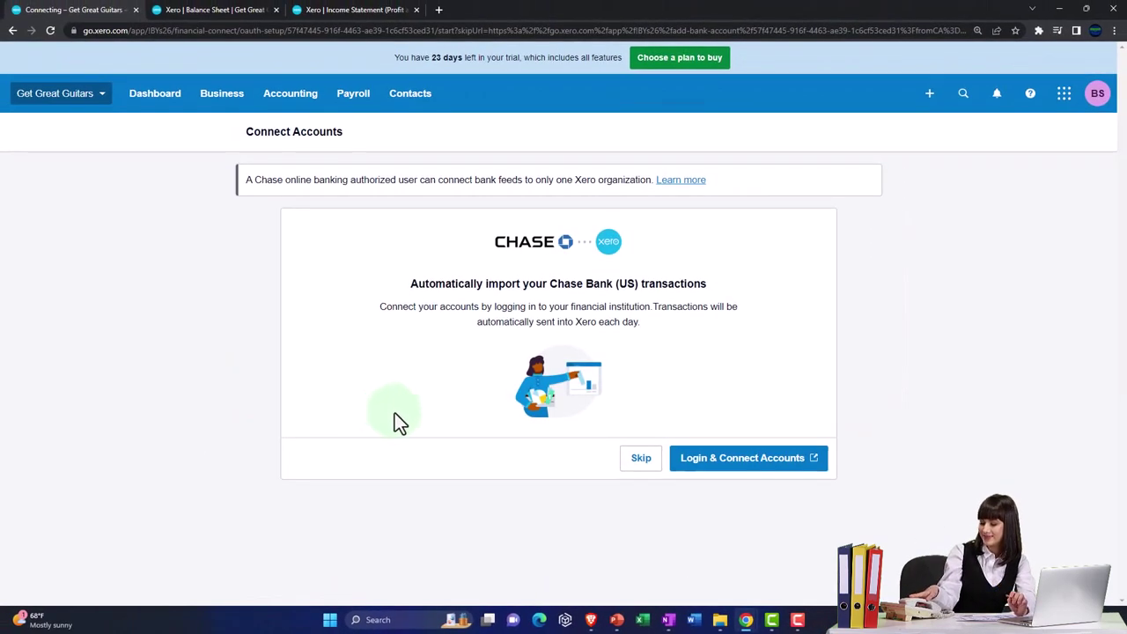
Skip the live bank feed and name the new account 'Cash Clearing Account'
left_click(637, 465)
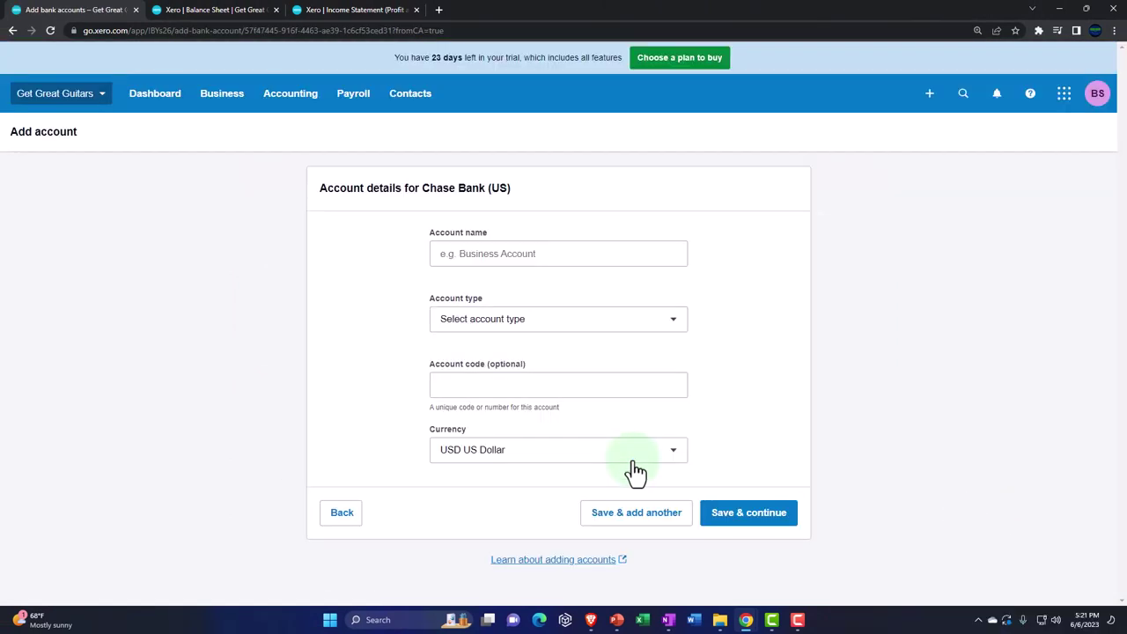
left_click(476, 255)
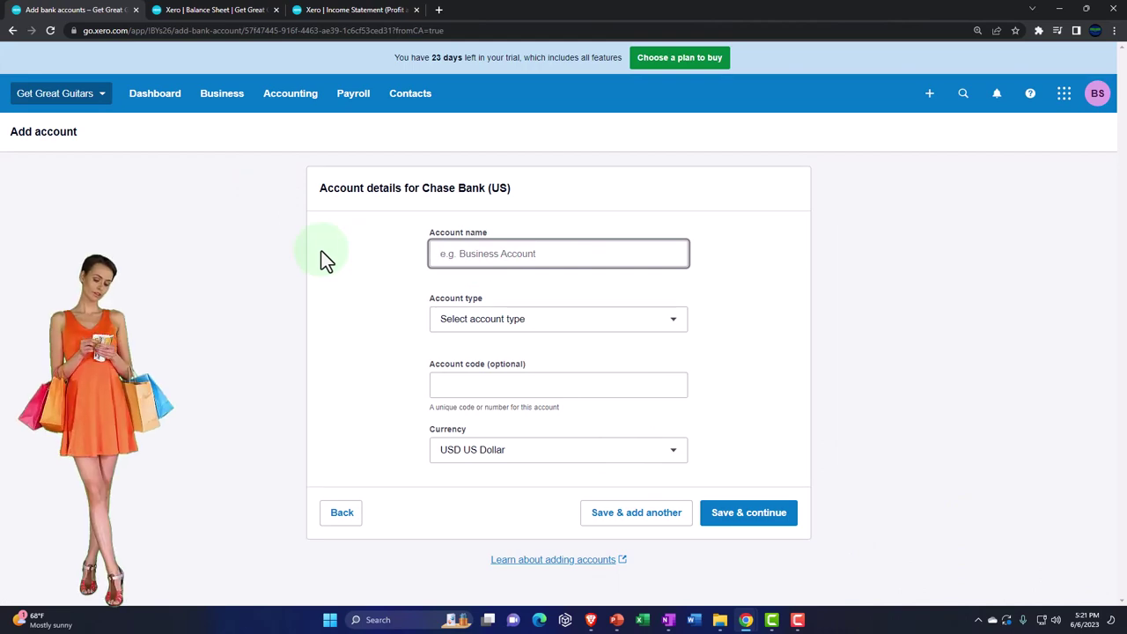
type("Cash Clda")
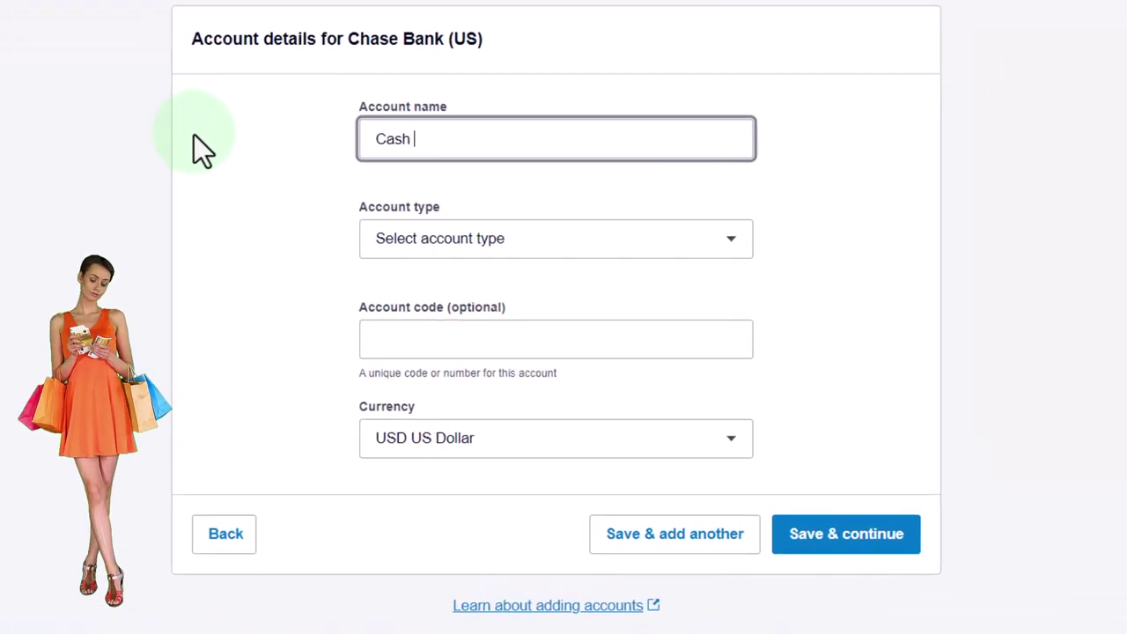
key("BackSpace")
key("BackSpace")
key("BackSpace")
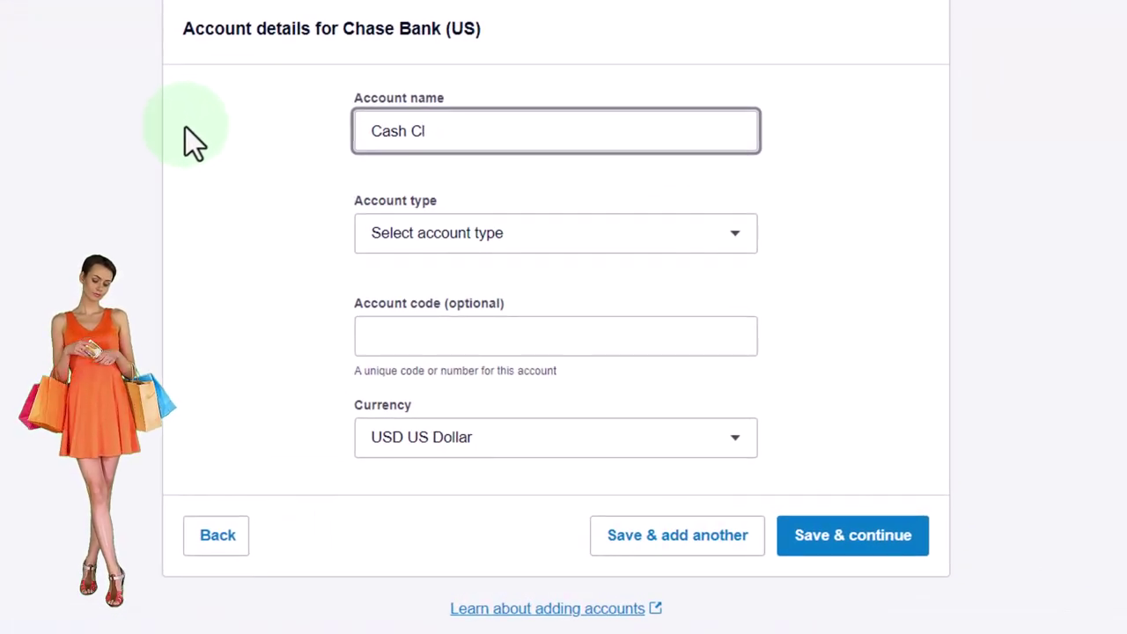
type("learing Account")
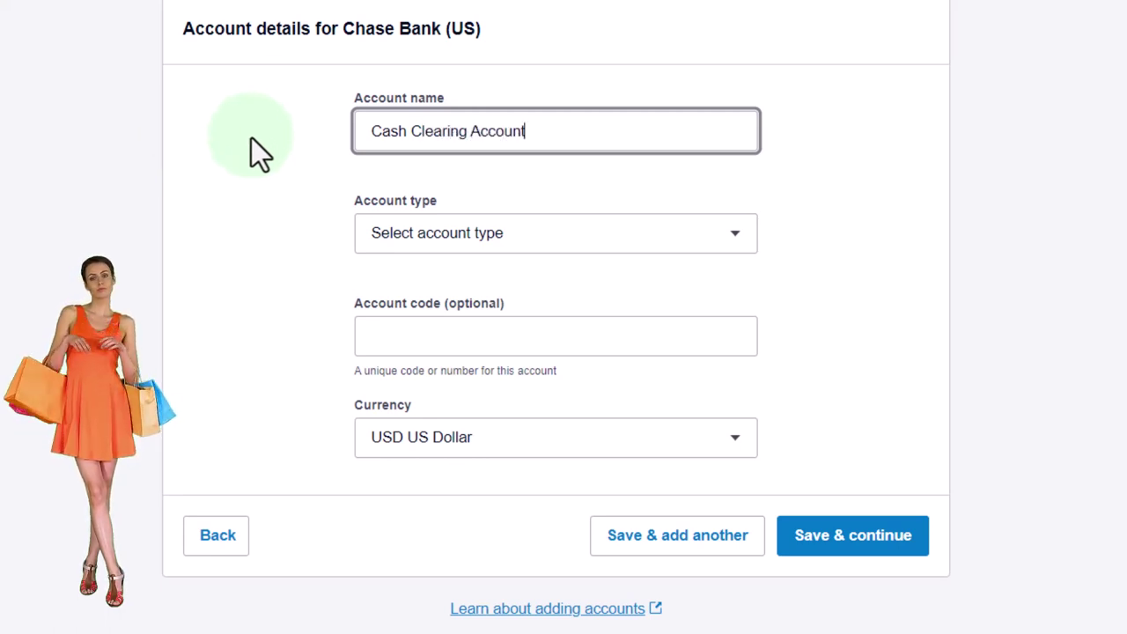
Make it an Everyday (day-to-day) account, enter the account number, and save it
left_click(722, 250)
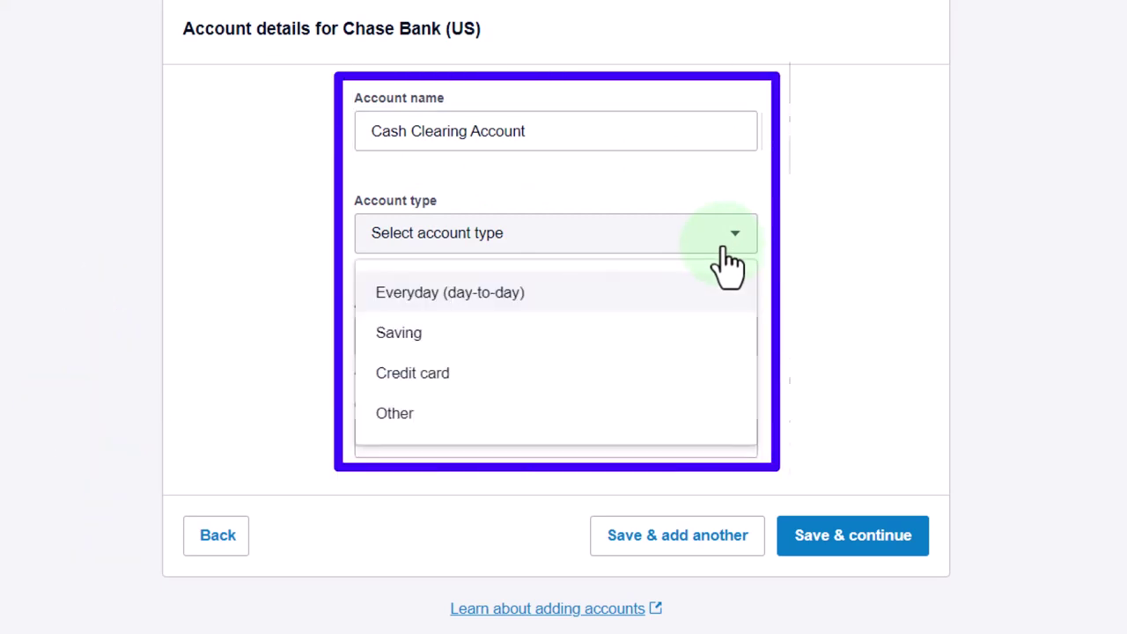
left_click(485, 294)
left_click(444, 335)
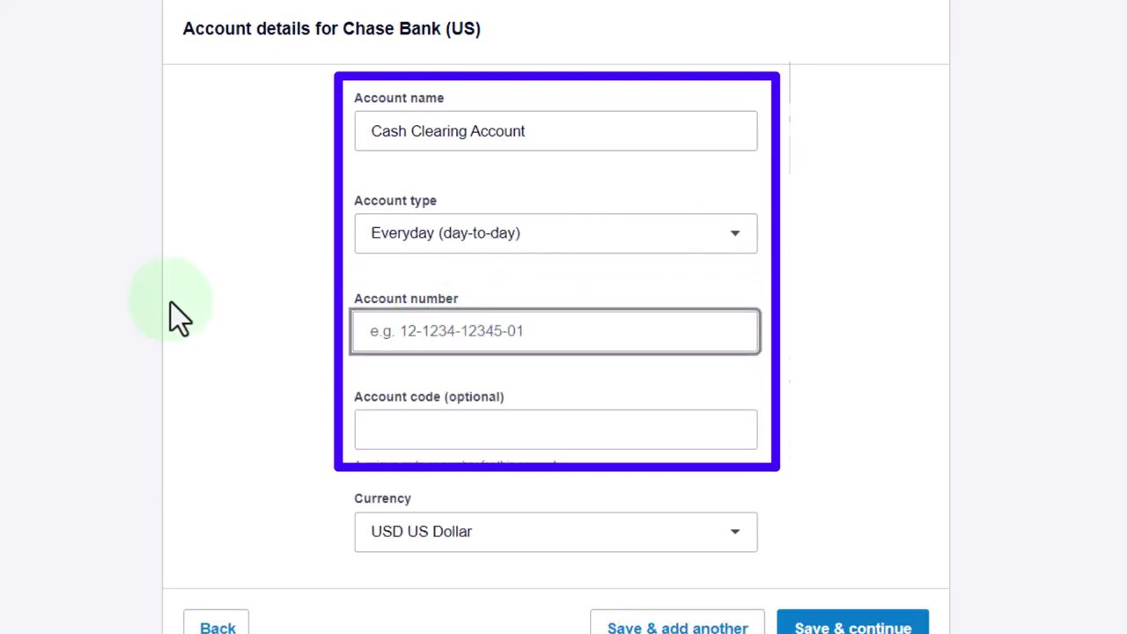
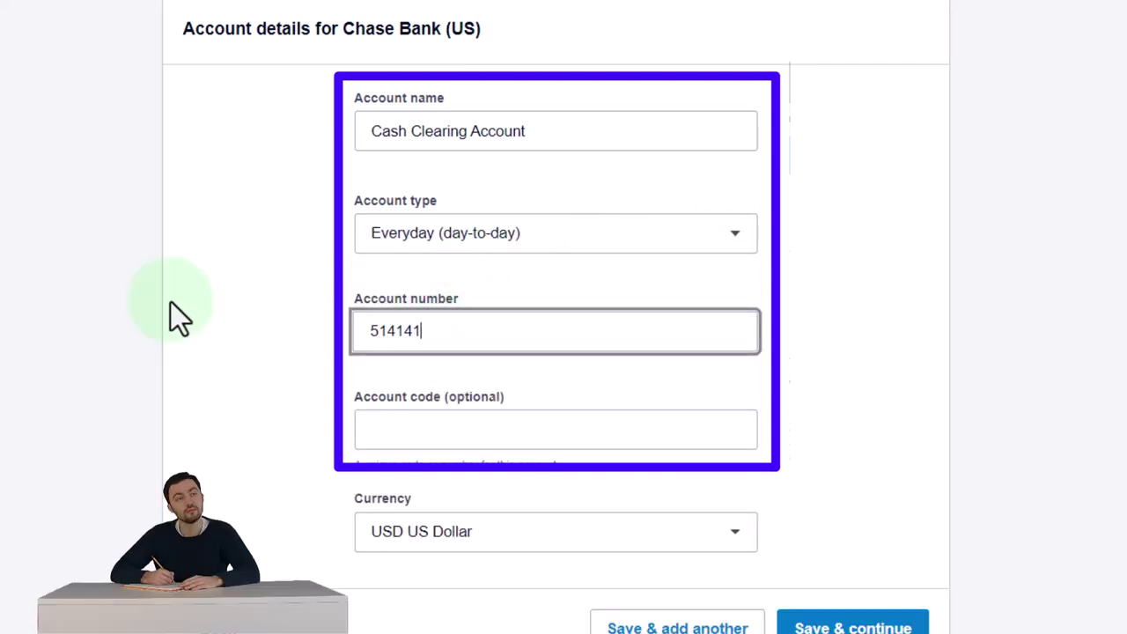
left_click(402, 424)
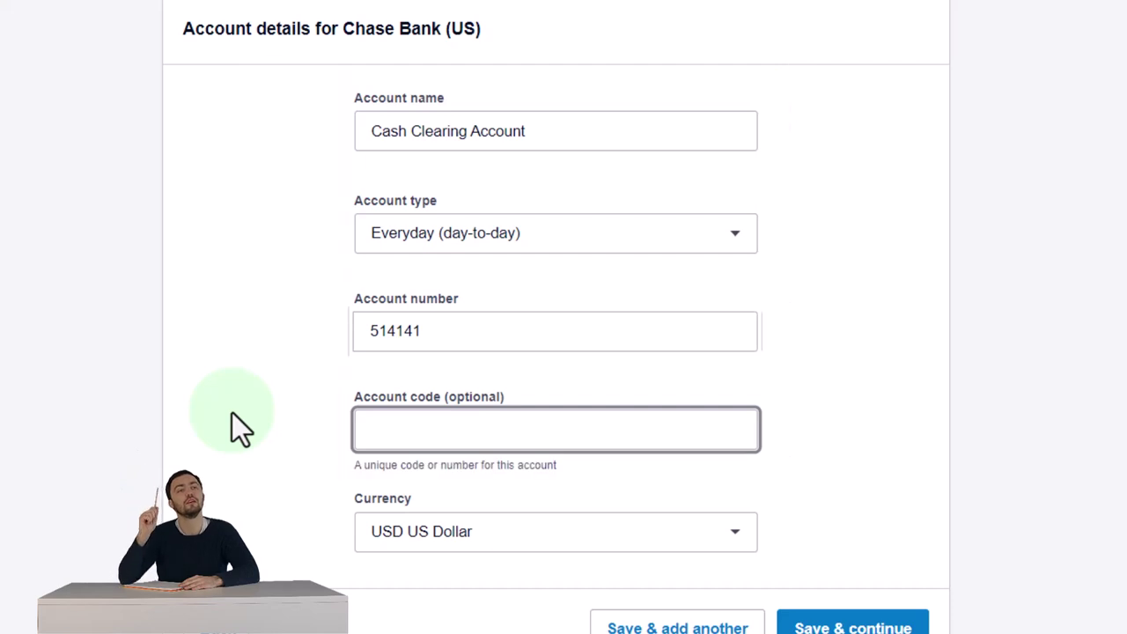
scroll(232, 413, "down", 1)
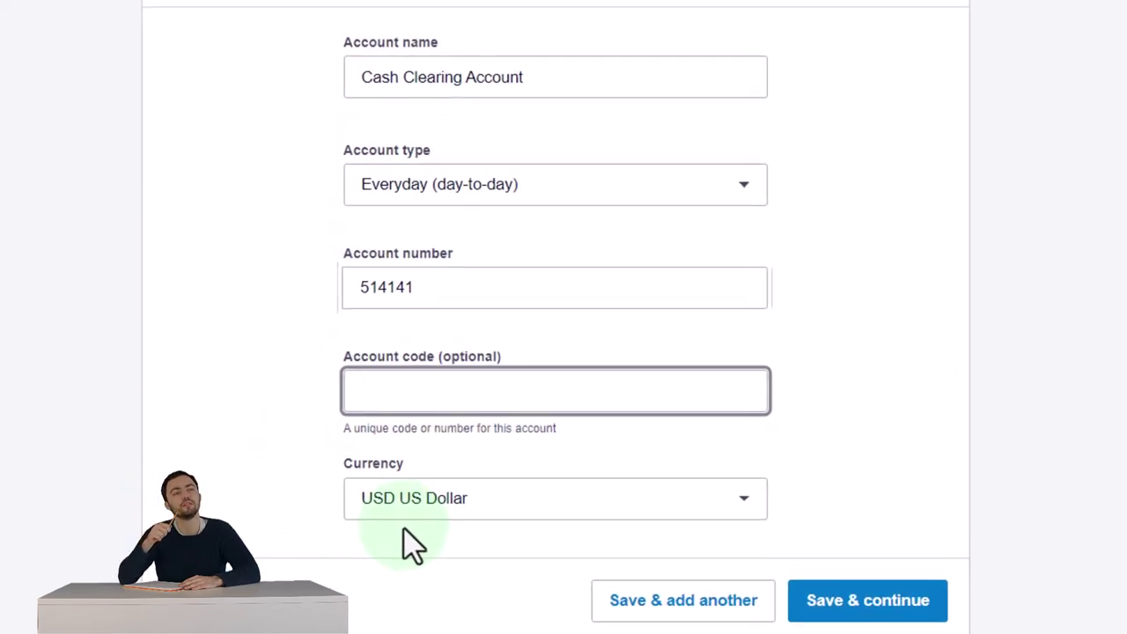
left_click(872, 620)
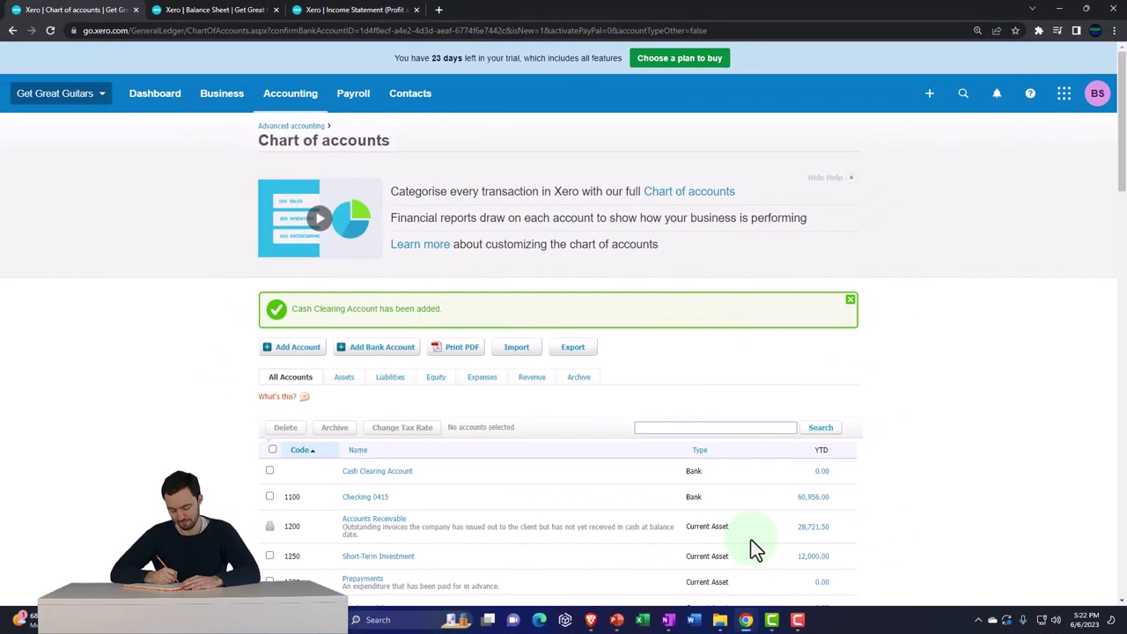
scroll(785, 563, "down", 2)
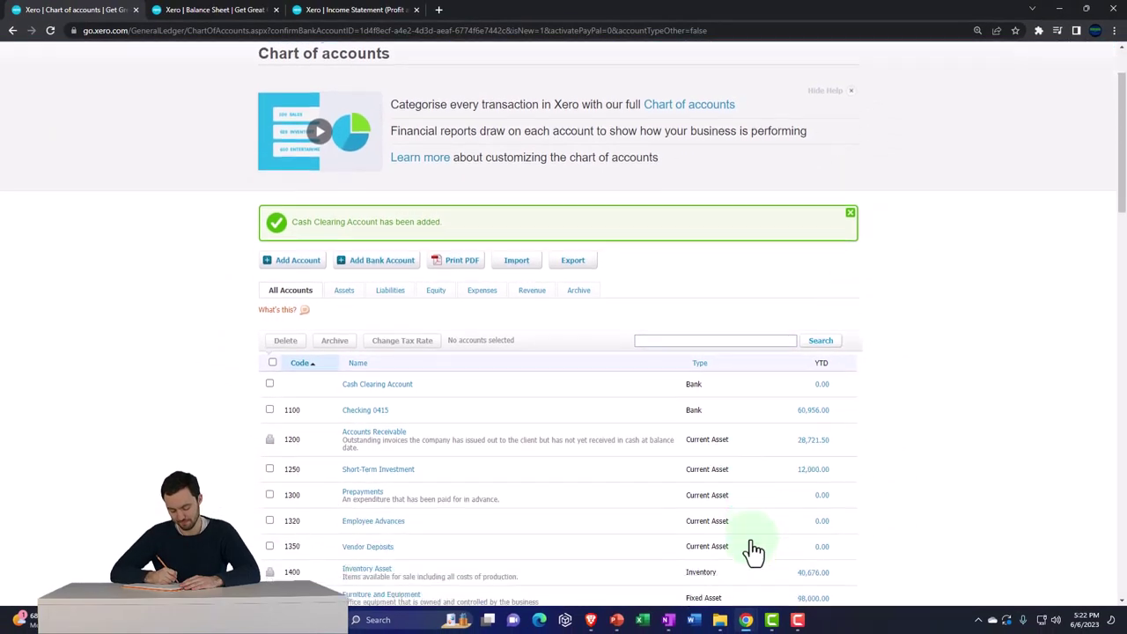
Give Cash Clearing Account the code 1110 in its bank account details and save
key("ctrl+plus")
key("ctrl+plus")
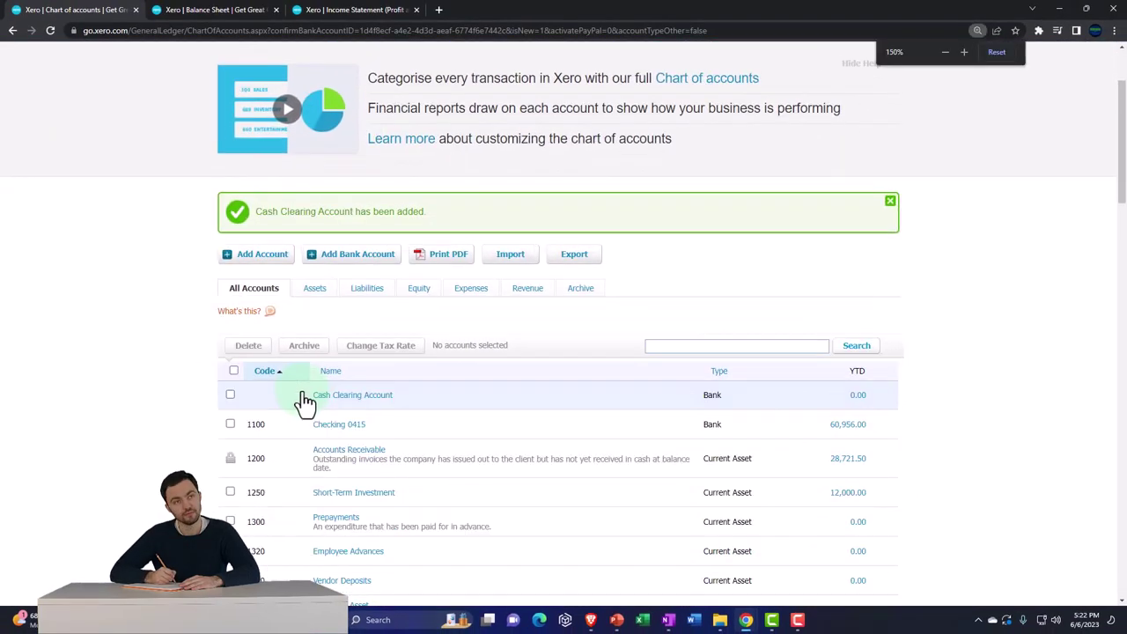
scroll(294, 448, "down", 1)
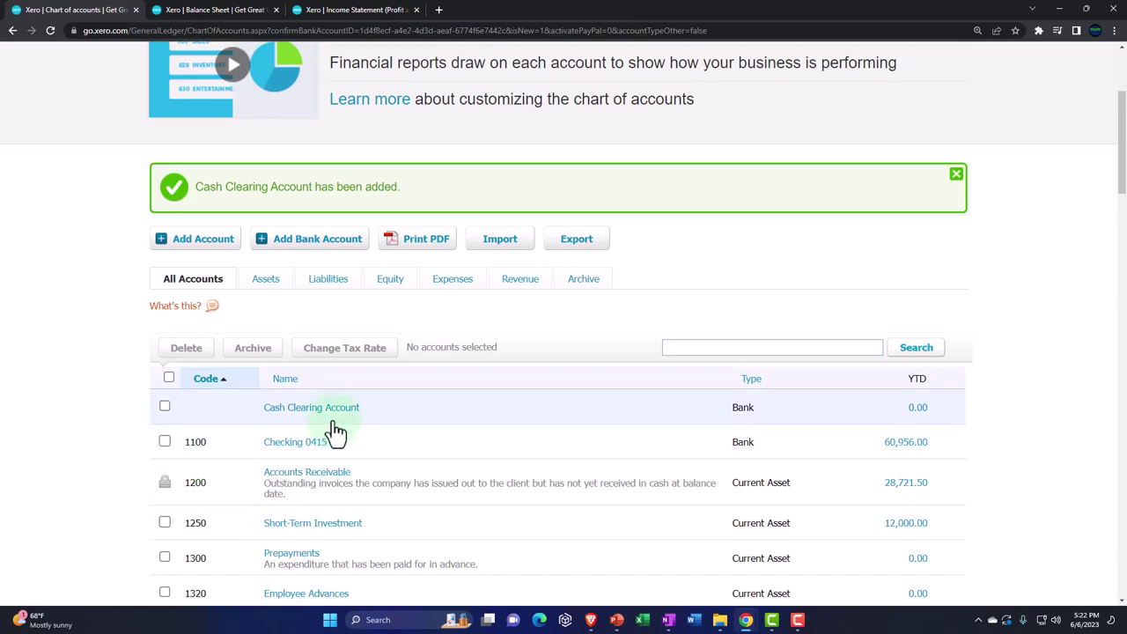
left_click(271, 417)
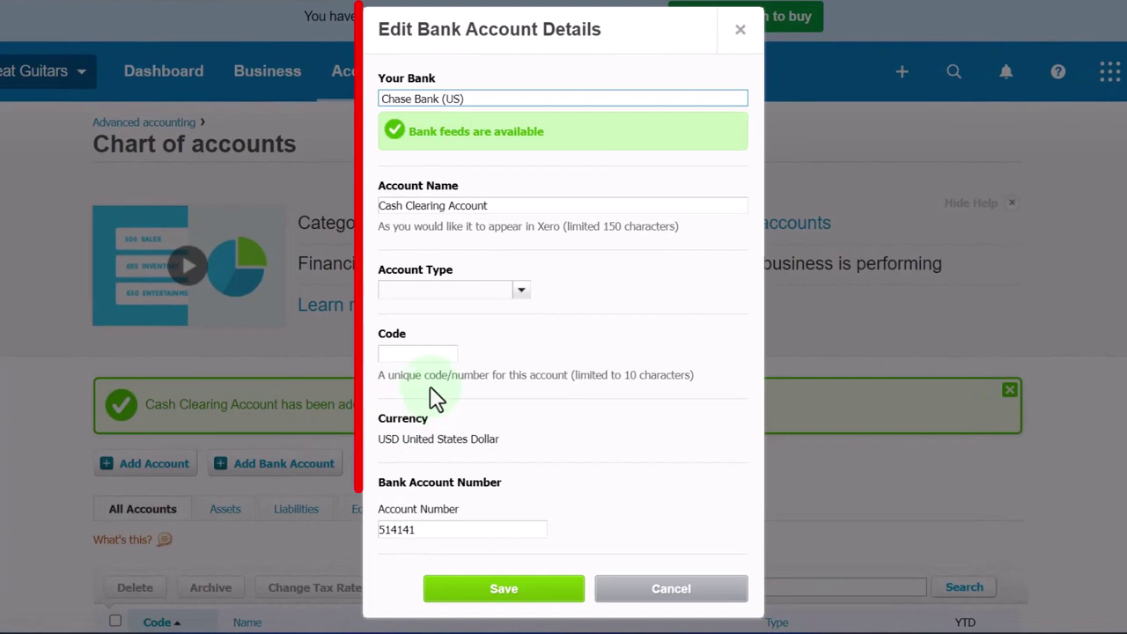
left_click(411, 354)
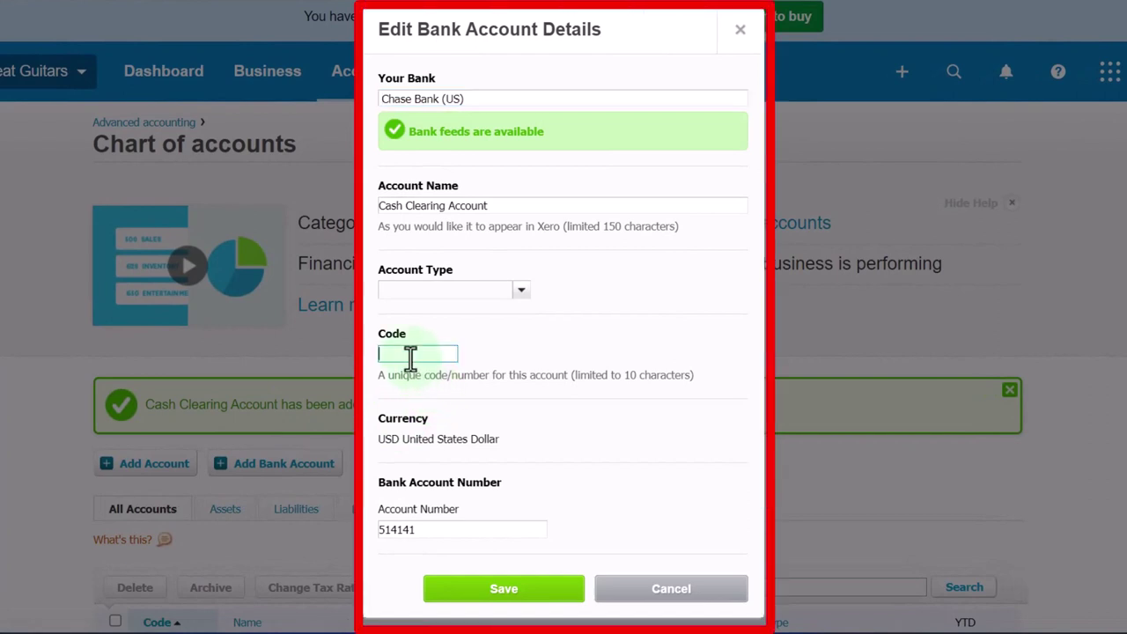
scroll(410, 356, "down", 1)
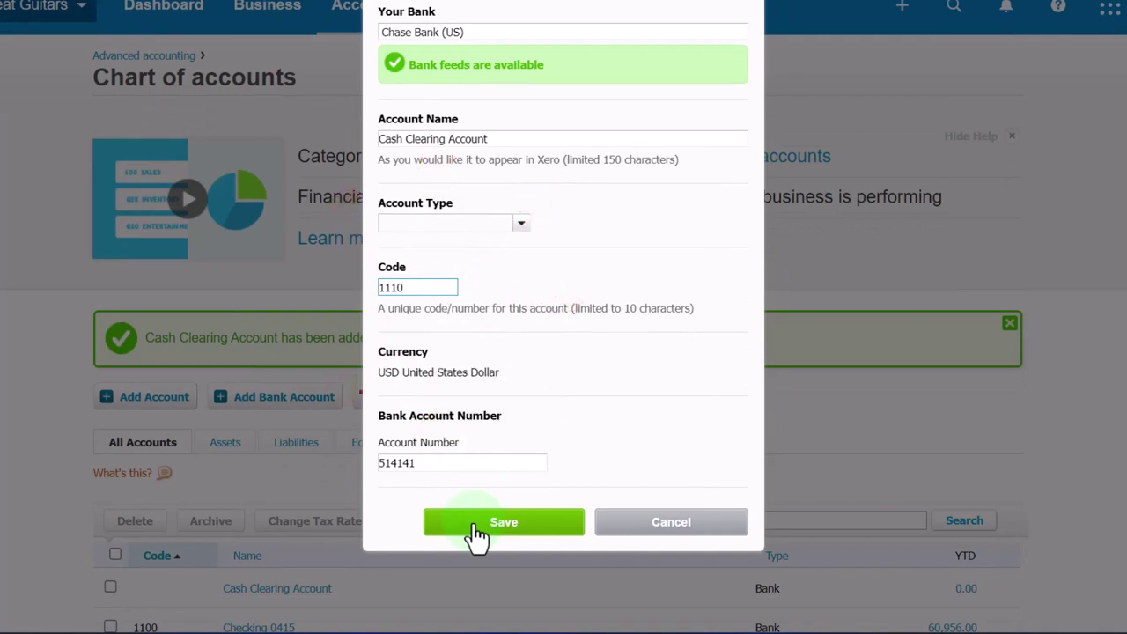
left_click(521, 229)
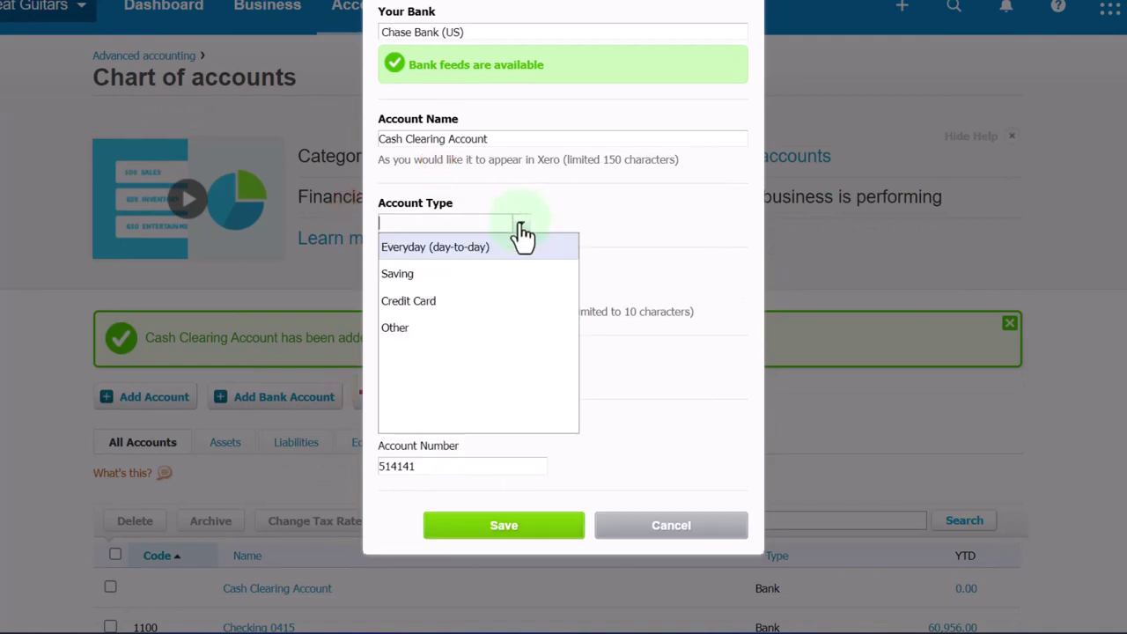
left_click(524, 230)
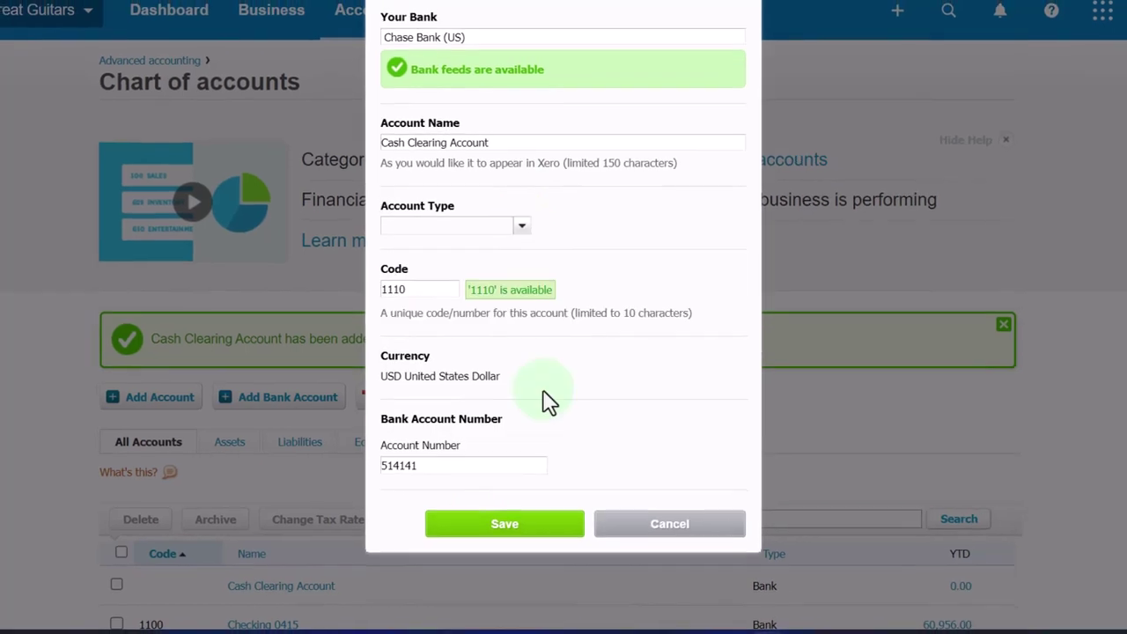
left_click(529, 525)
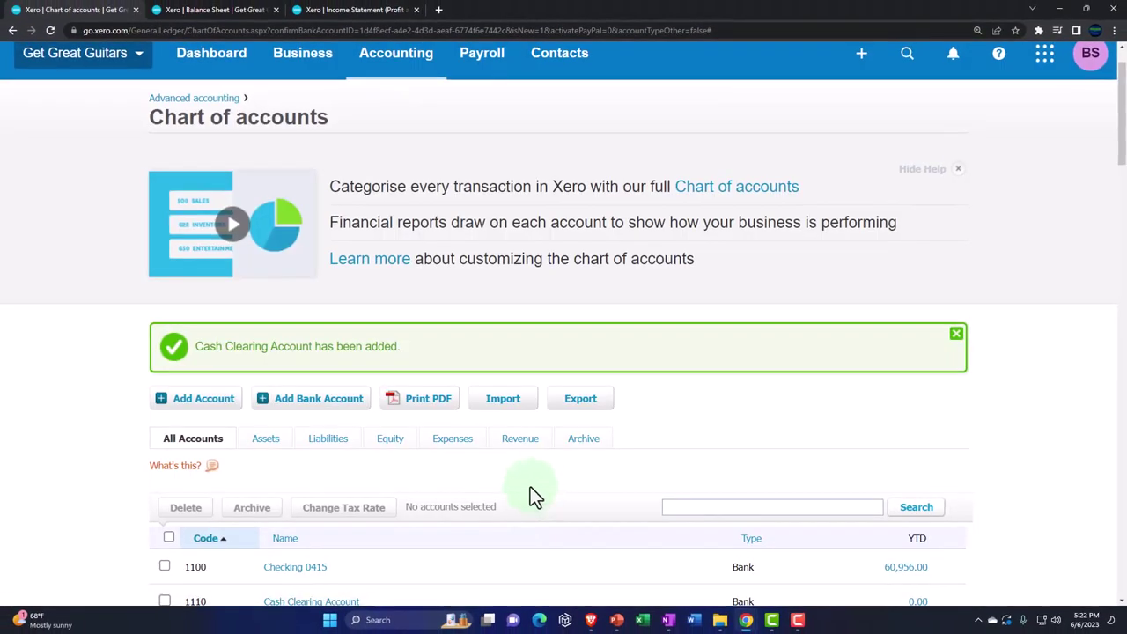
scroll(531, 496, "down", 2)
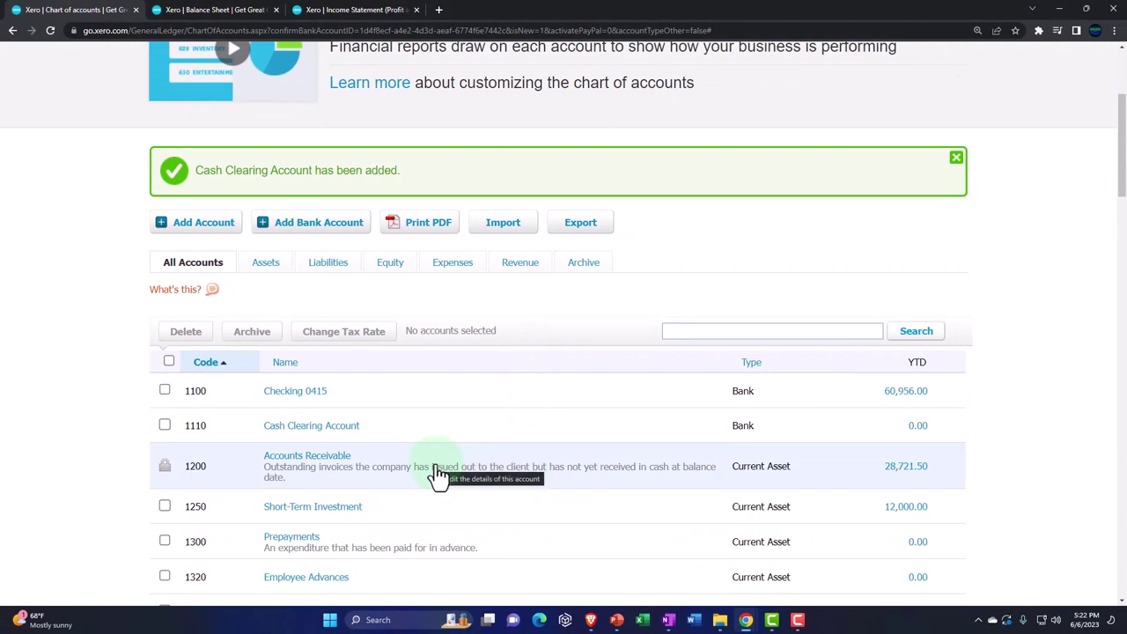
scroll(438, 475, "up", 3)
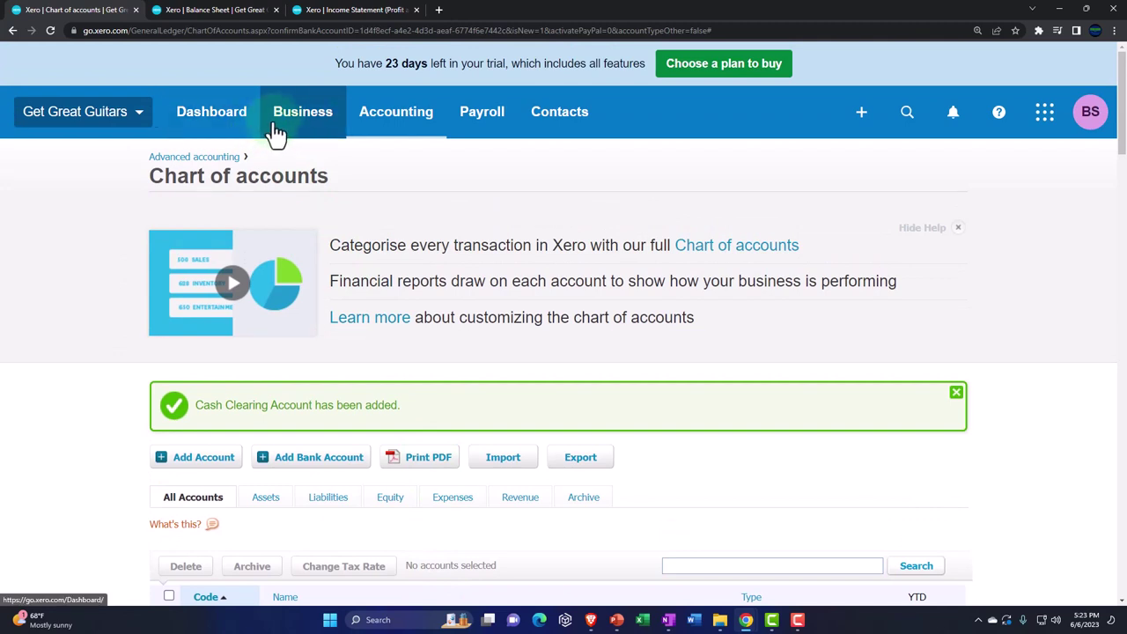
Open the sales Invoices list and filter to the Awaiting Payment invoices INV-0001 to INV-0005
left_click(278, 130)
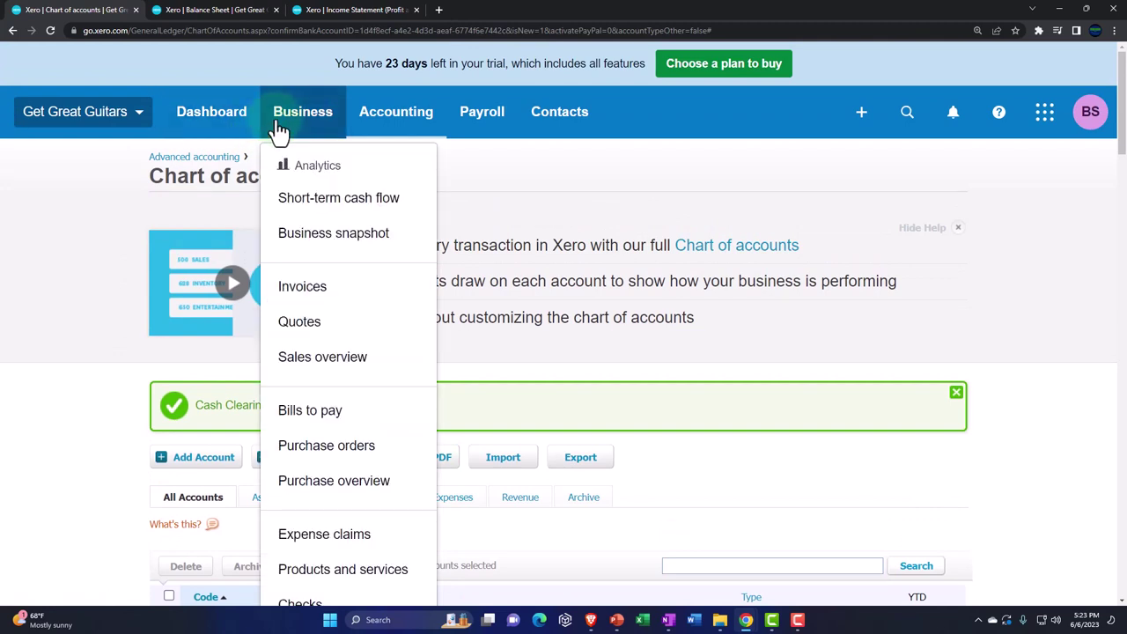
key("ctrl+minus")
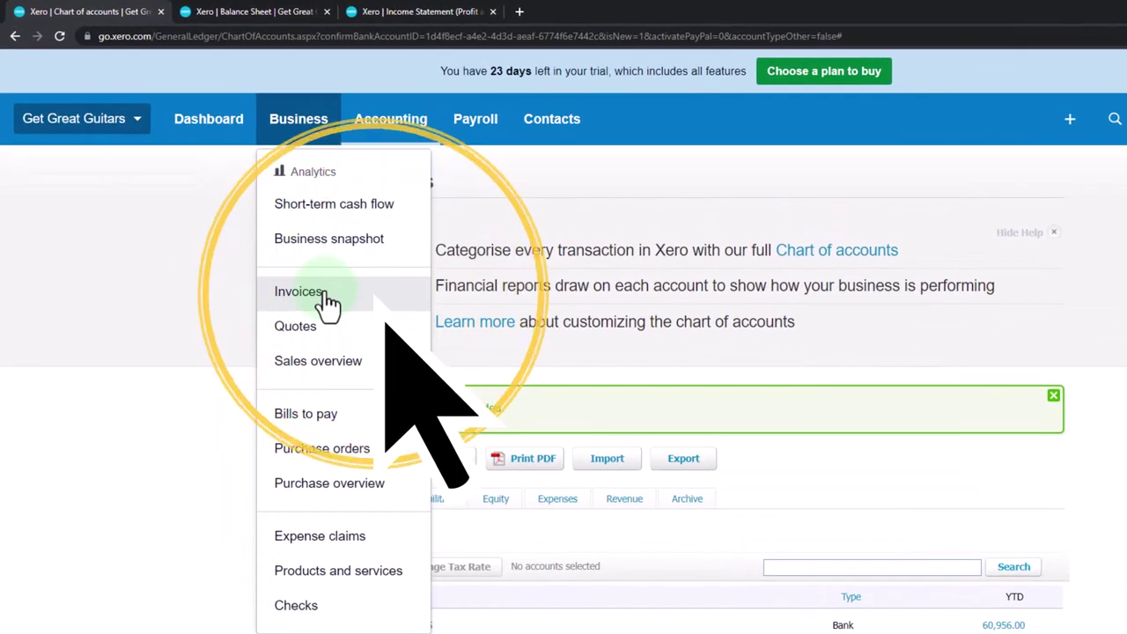
left_click(304, 292)
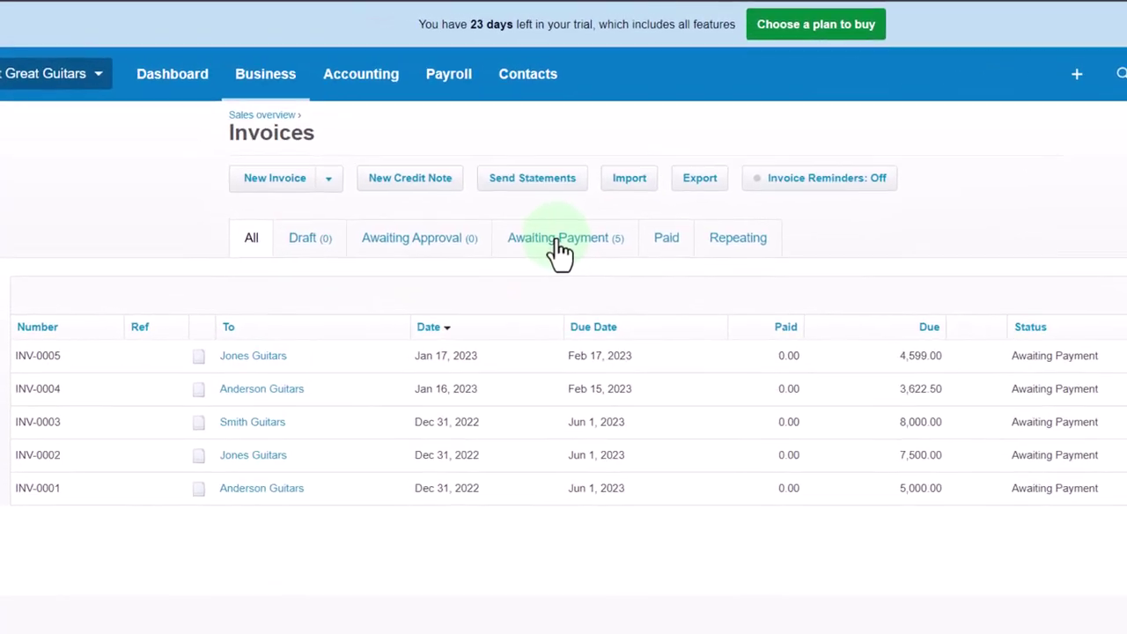
left_click(560, 243)
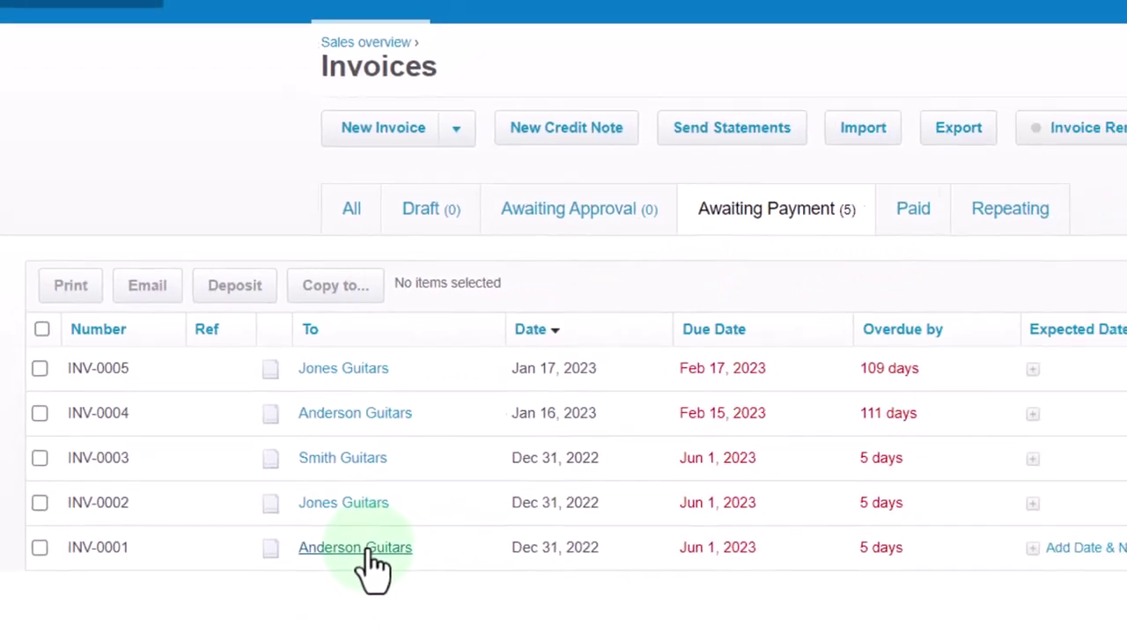
left_click(368, 550)
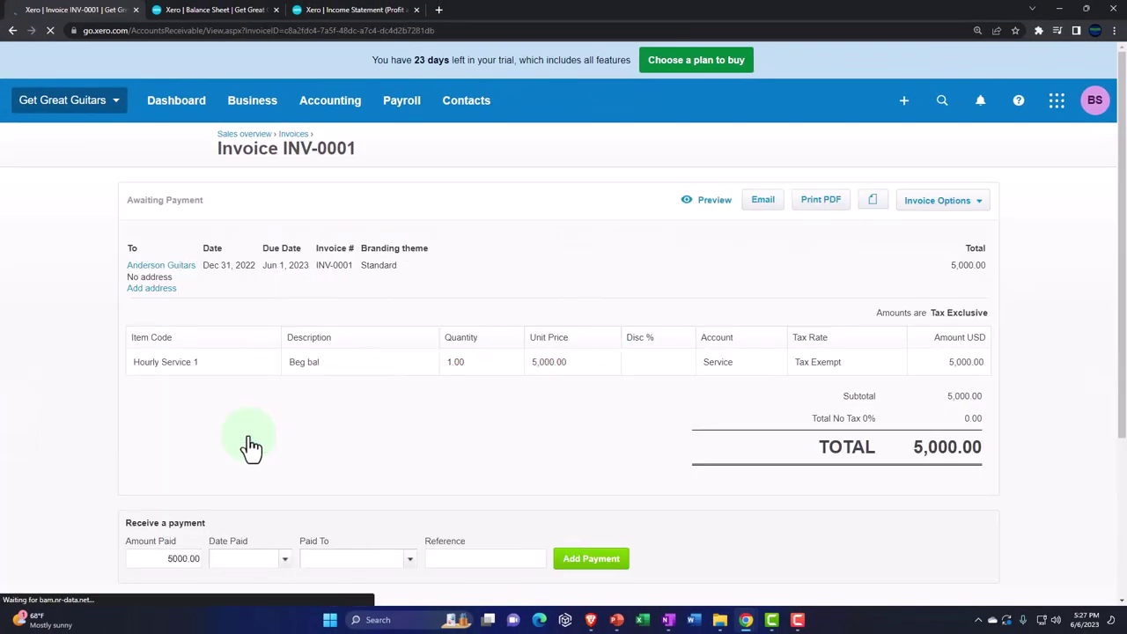
scroll(251, 447, "down", 3)
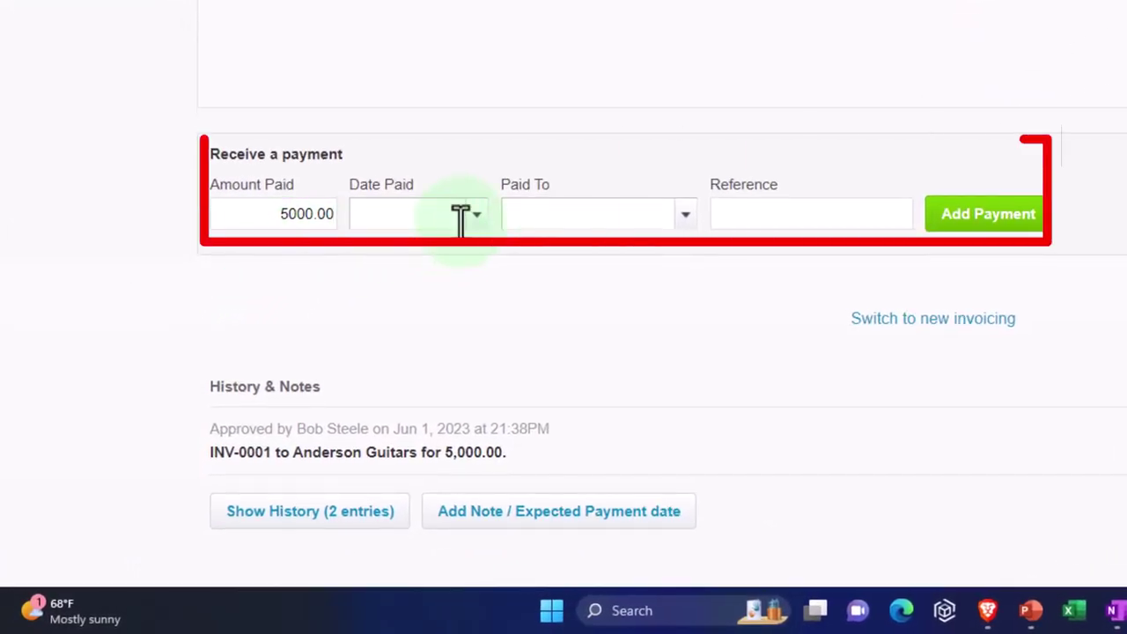
left_click(684, 217)
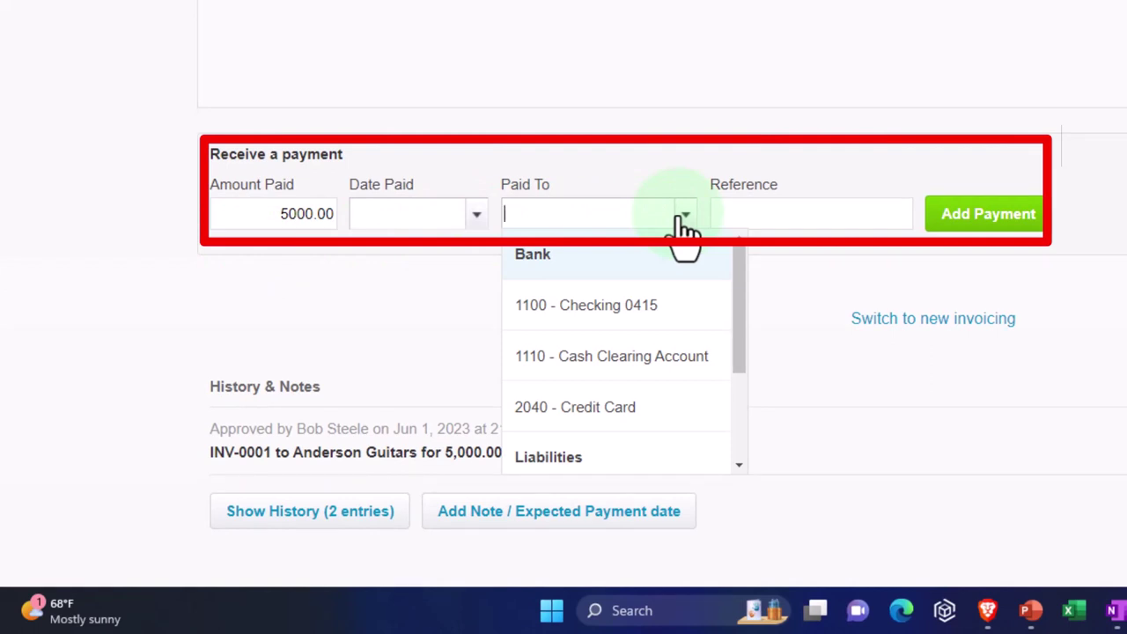
left_click(766, 214)
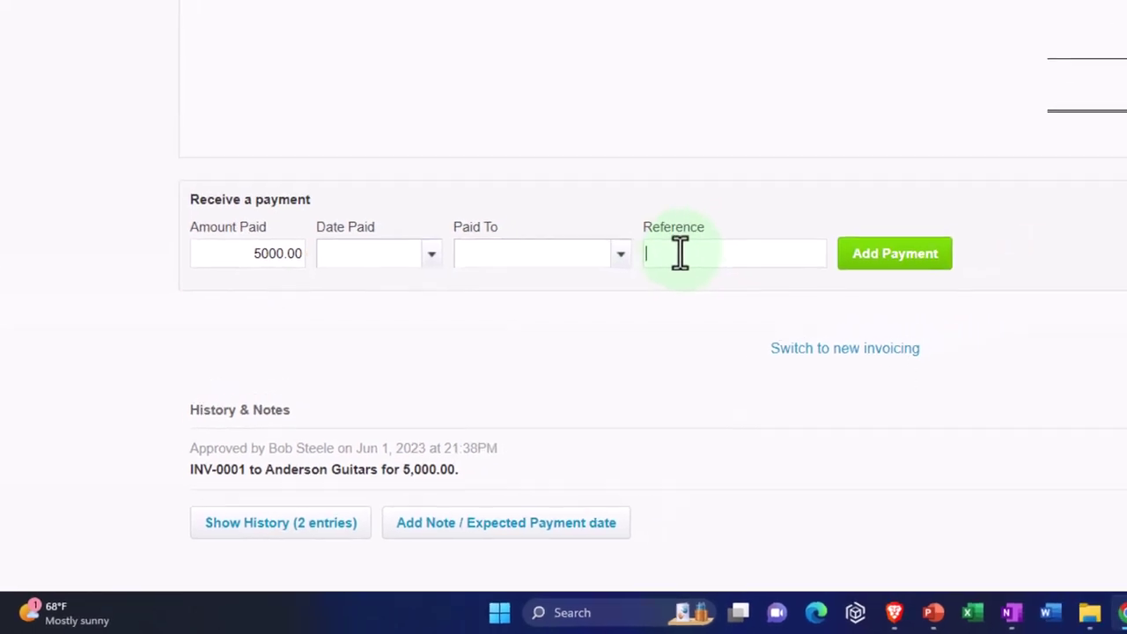
left_click(12, 32)
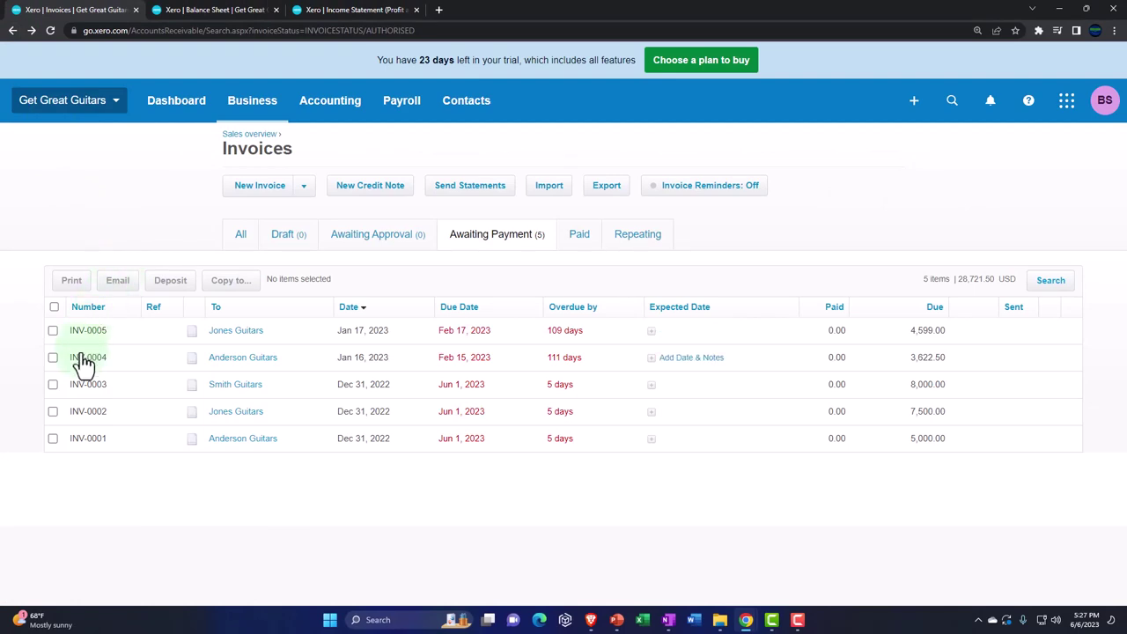
Start a batch deposit containing only INV-0001 for 5,000.00, then bring OneNote forward
left_click(53, 411)
left_click(53, 438)
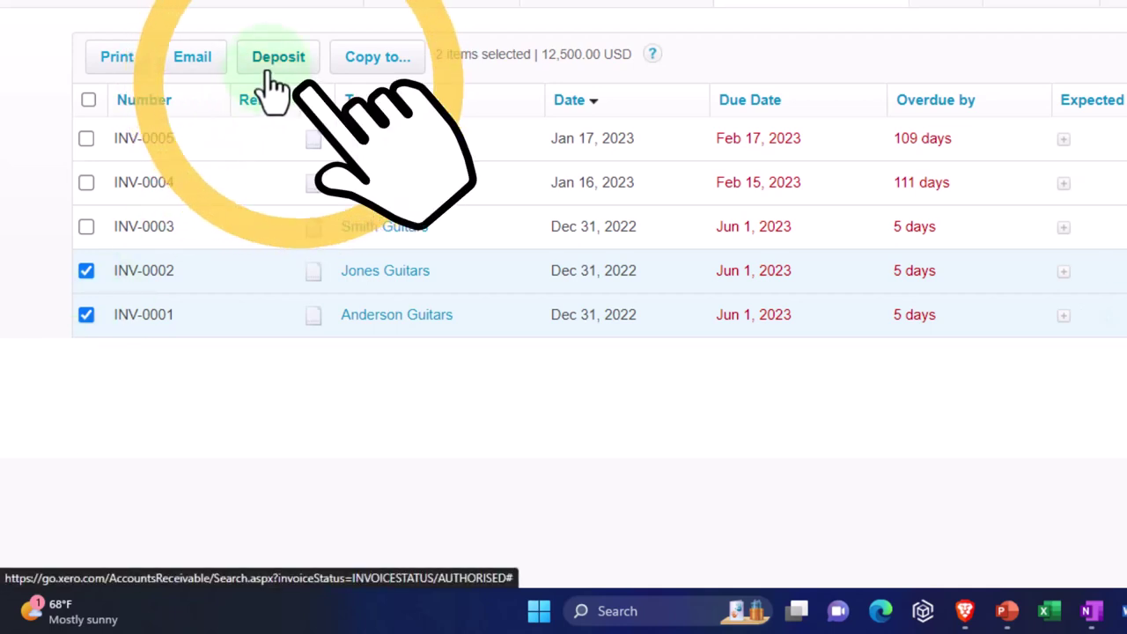
left_click(86, 275)
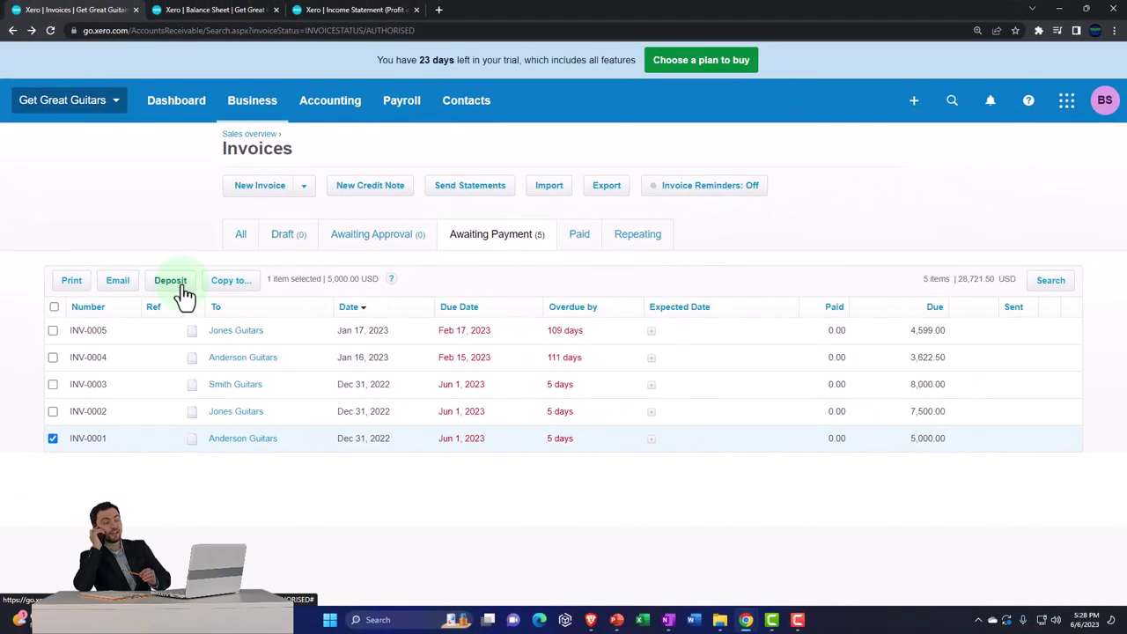
left_click(172, 282)
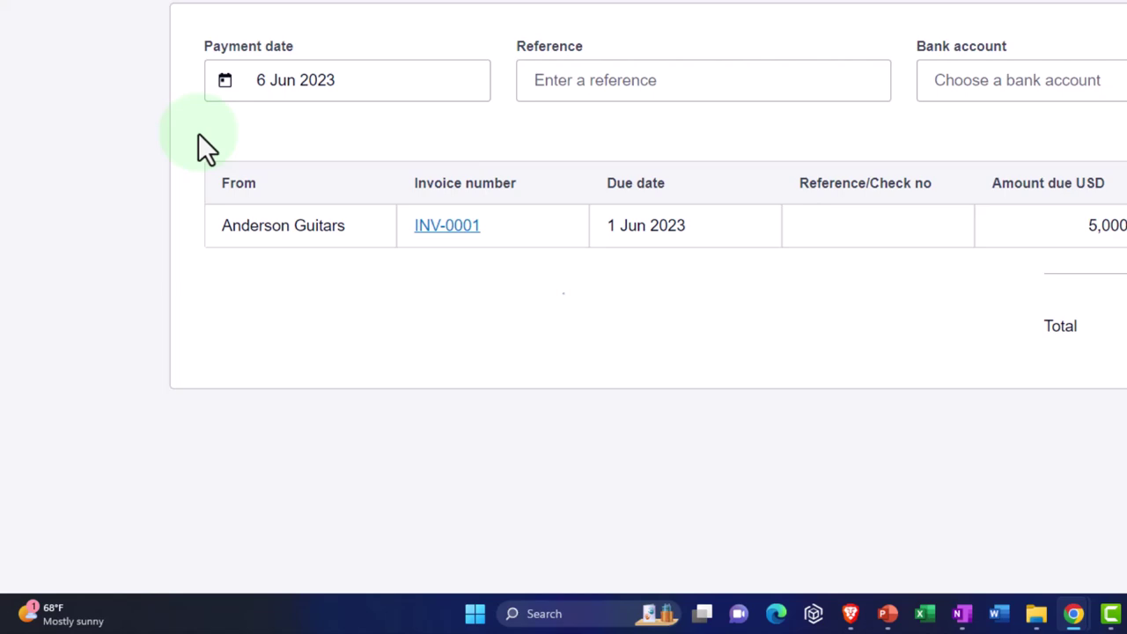
mouse_move(961, 614)
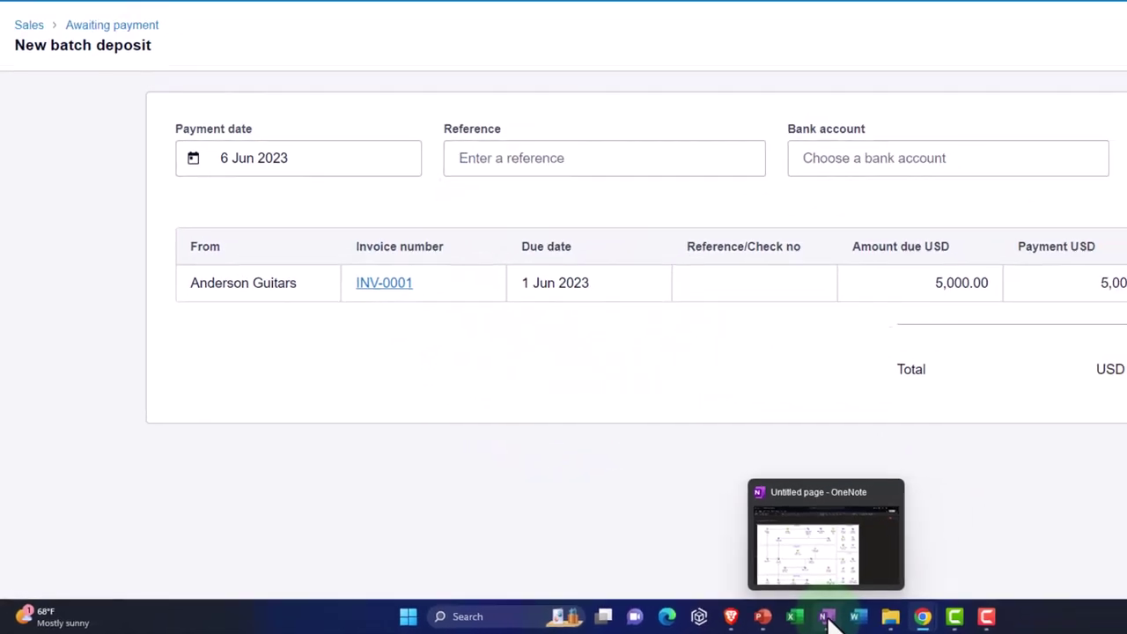
left_click(828, 617)
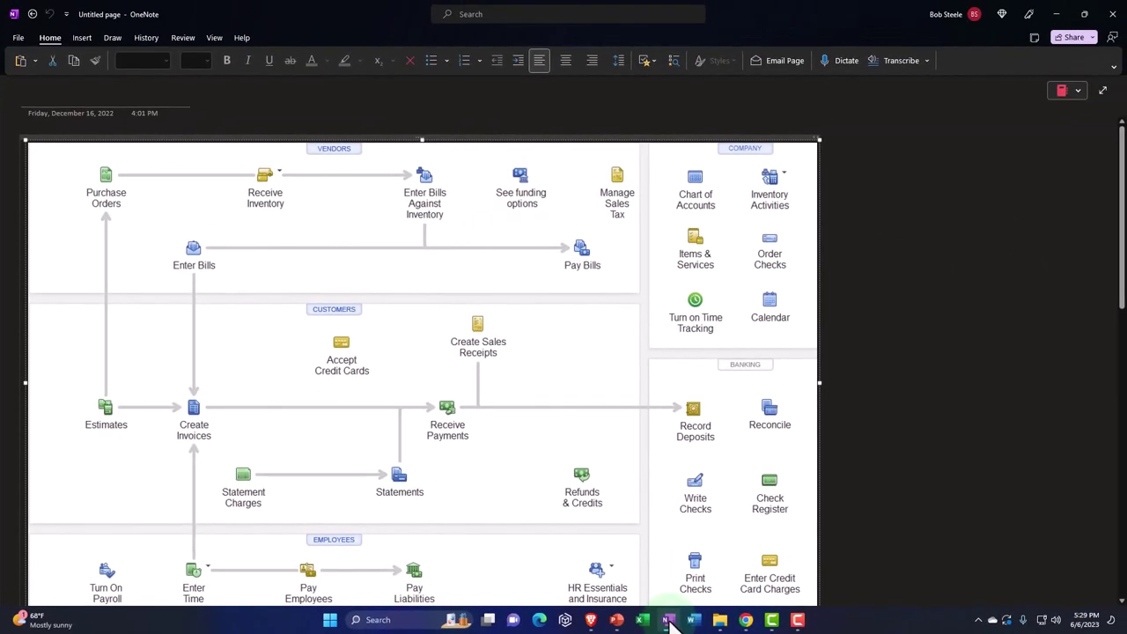
Minimize OneNote to return to the INV-0001 batch deposit
left_click(669, 620)
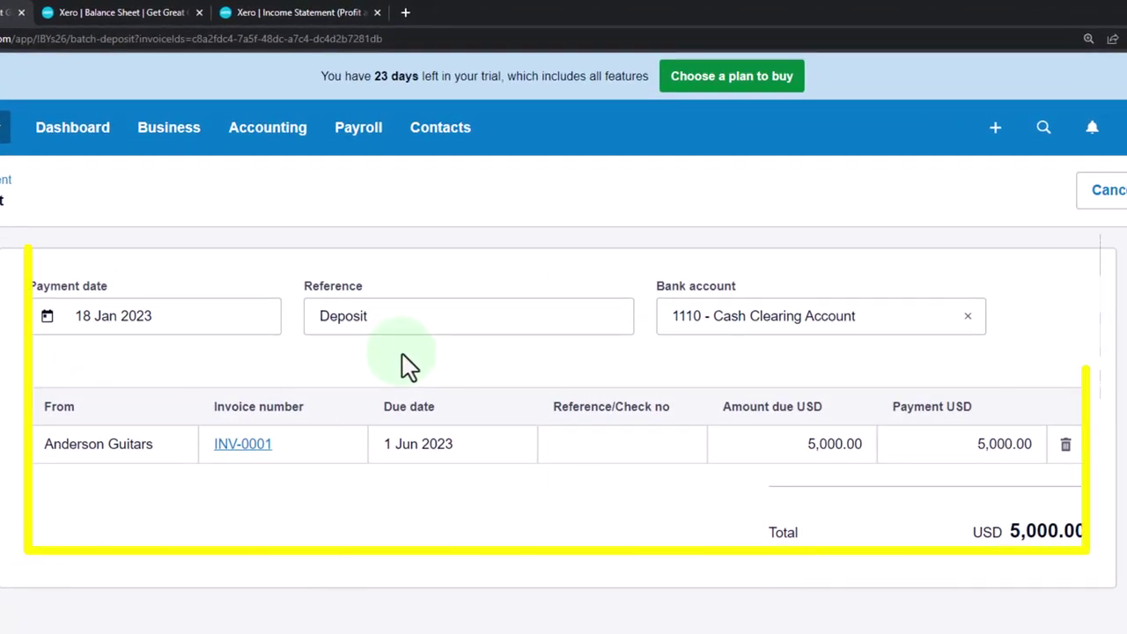
Deposit the 5,000.00 batch into 1110 - Cash Clearing Account instead of the prior bank account
left_click(968, 317)
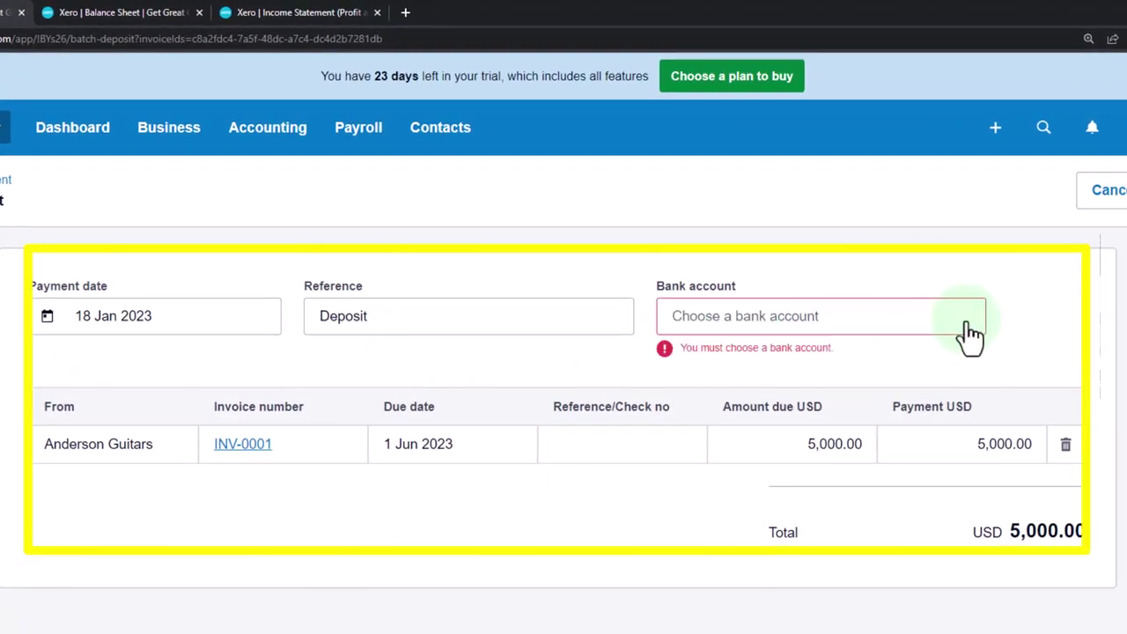
left_click(902, 320)
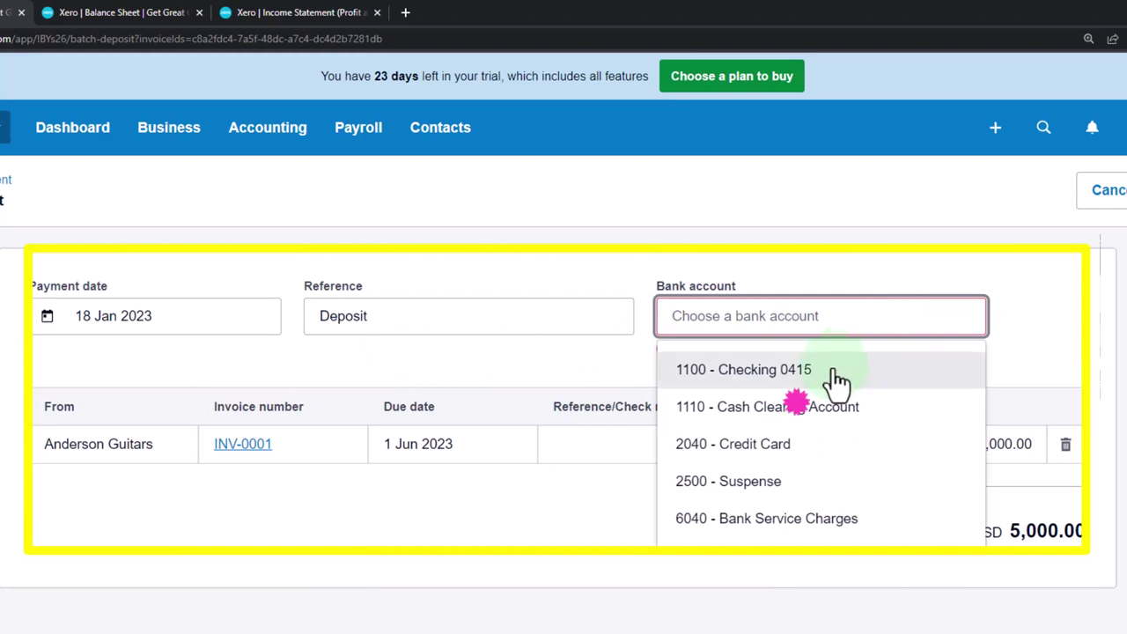
left_click(837, 407)
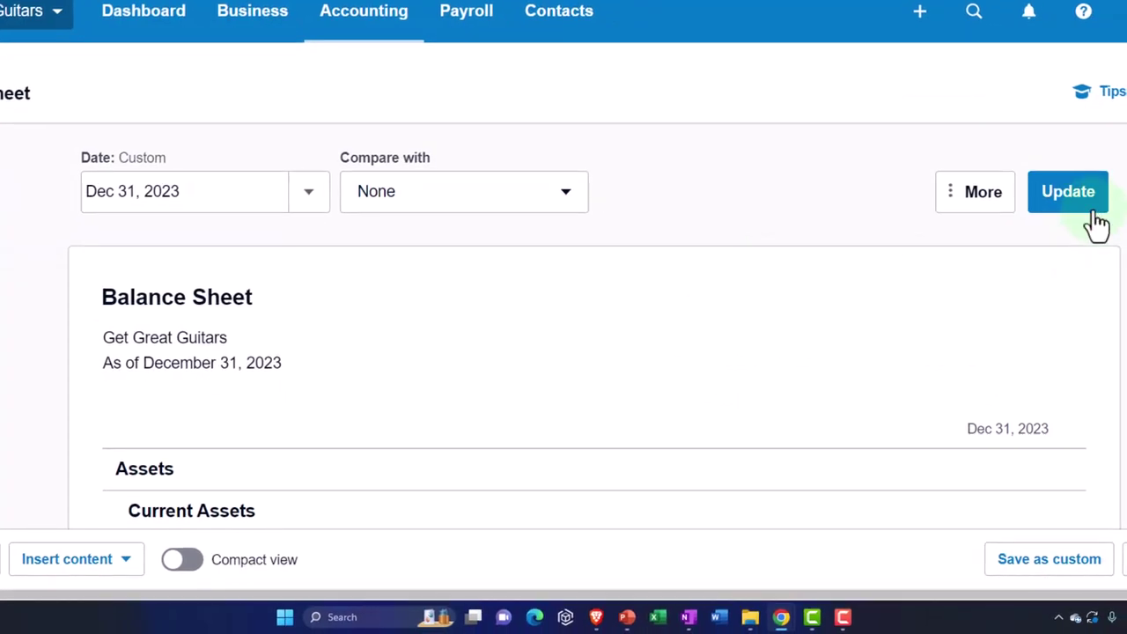
Refresh the Balance Sheet, review Accounts Receivable's 5,000.00 payment (closing 23,721.50), and go back
left_click(1098, 225)
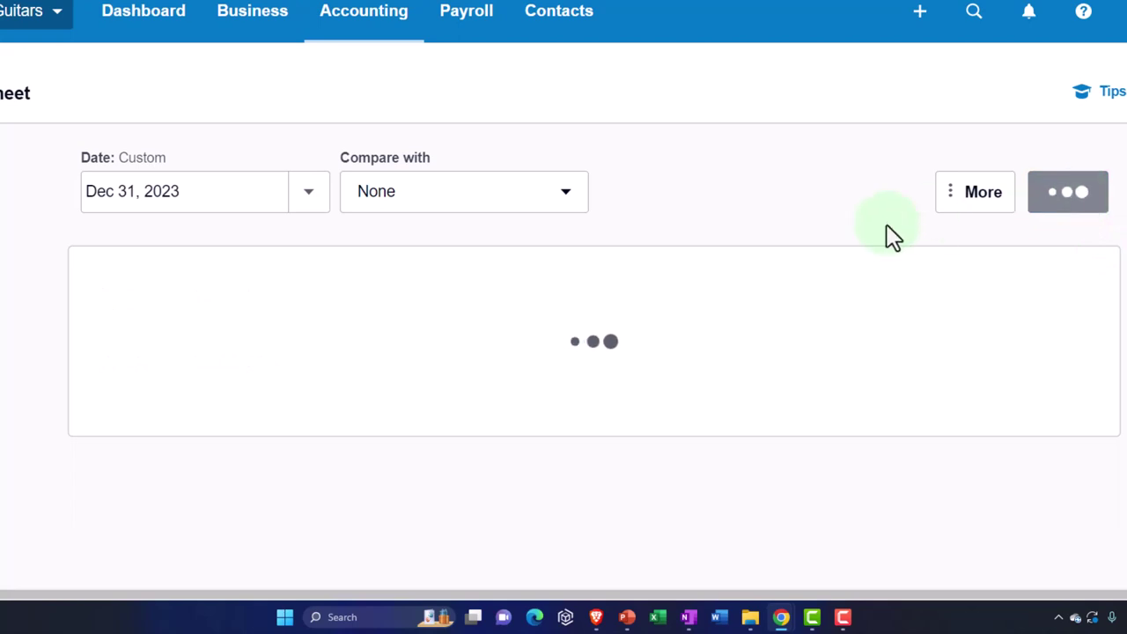
scroll(886, 234, "down", 2)
scroll(887, 231, "down", 4)
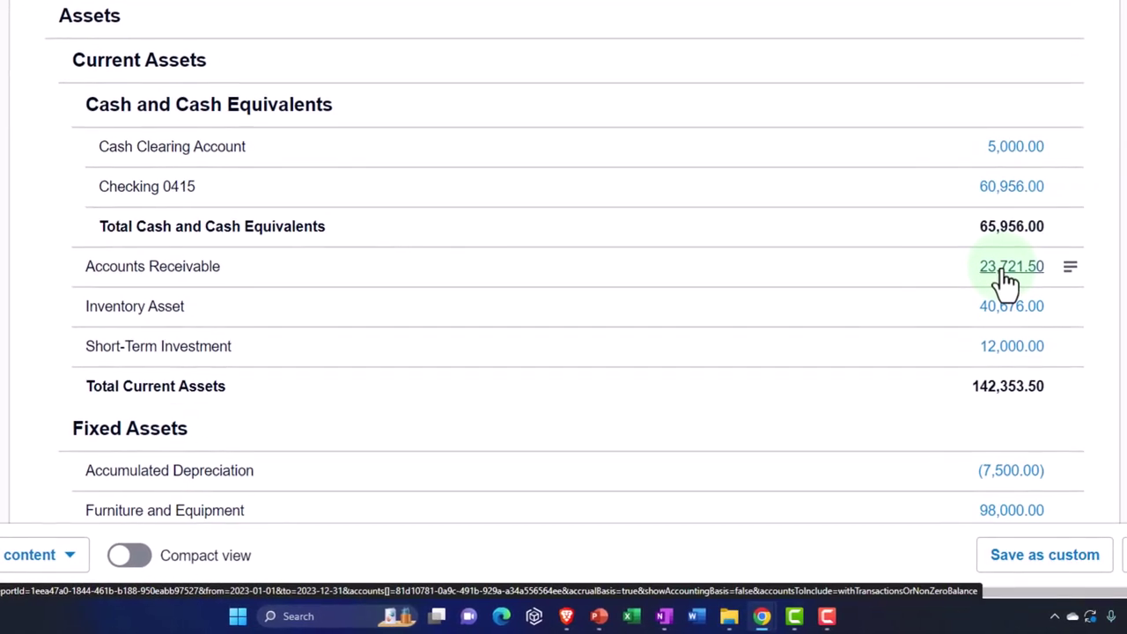
left_click(1005, 273)
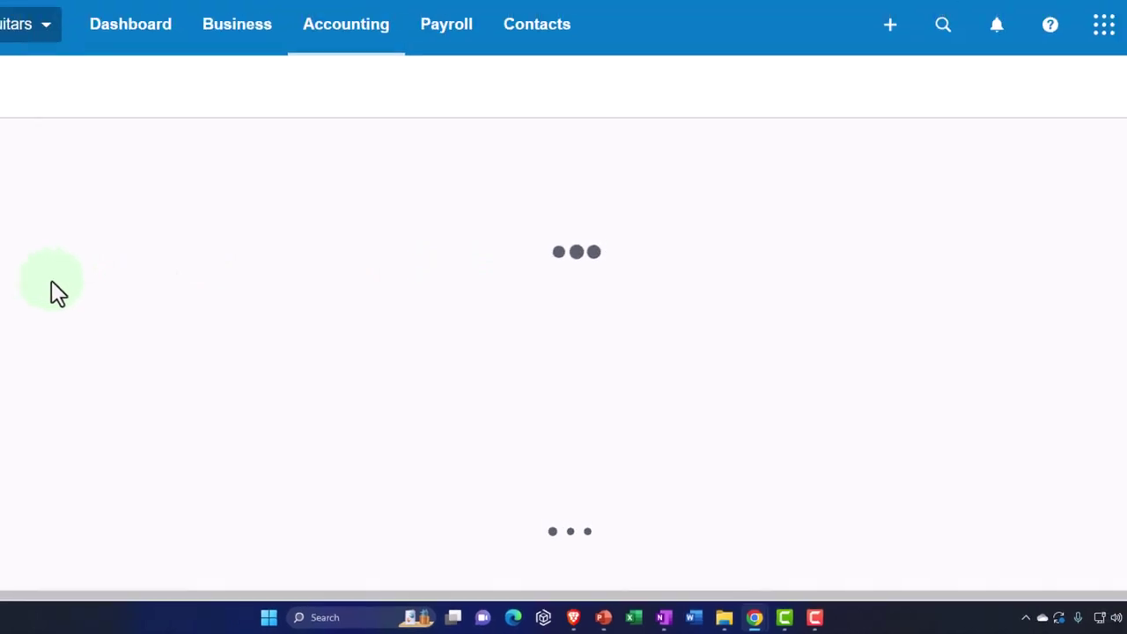
scroll(51, 280, "down", 5)
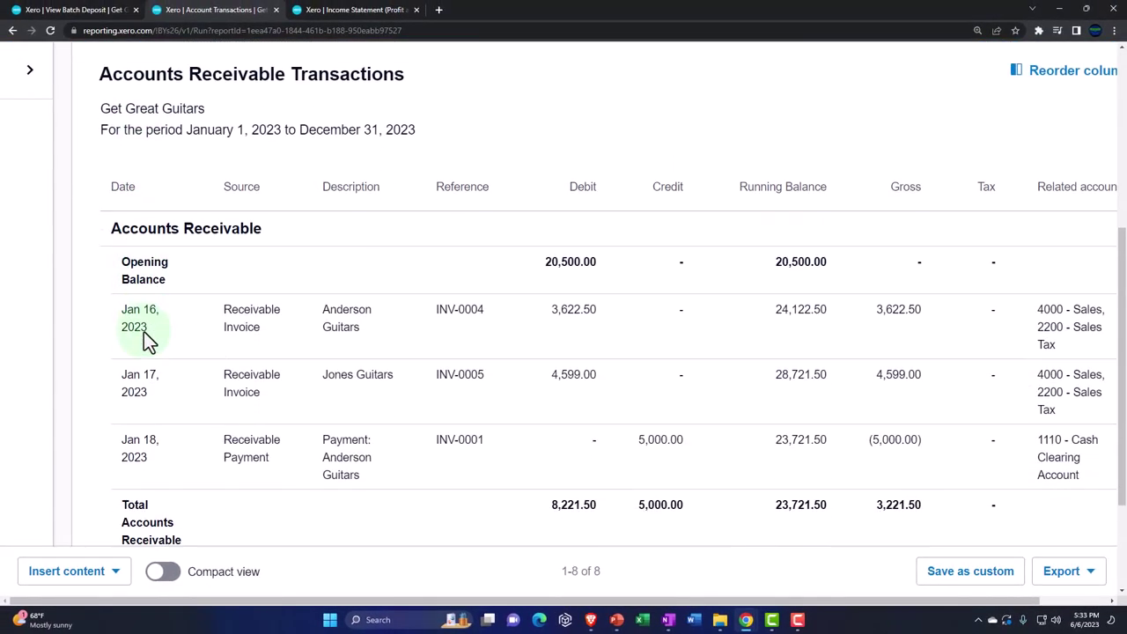
scroll(143, 331, "down", 2)
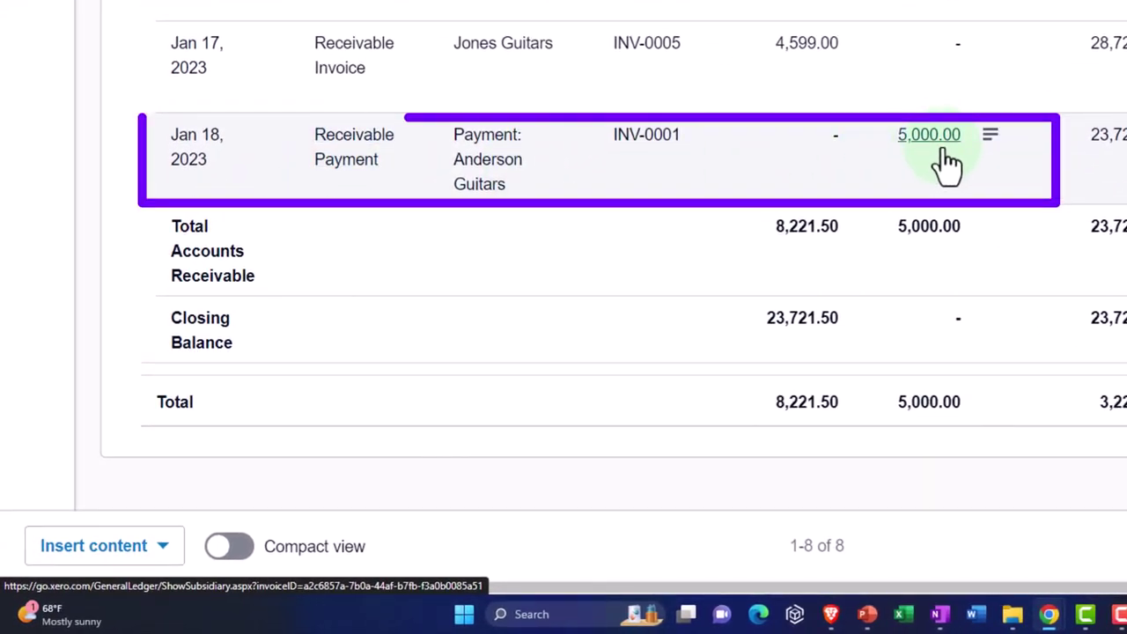
scroll(524, 269, "up", 10)
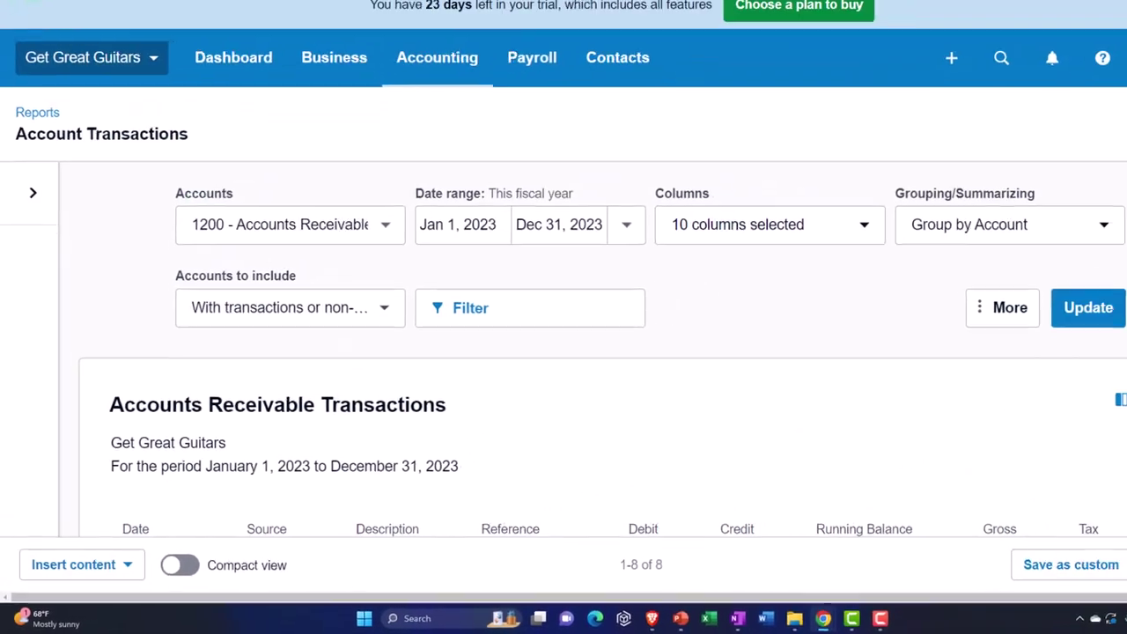
left_click(11, 22)
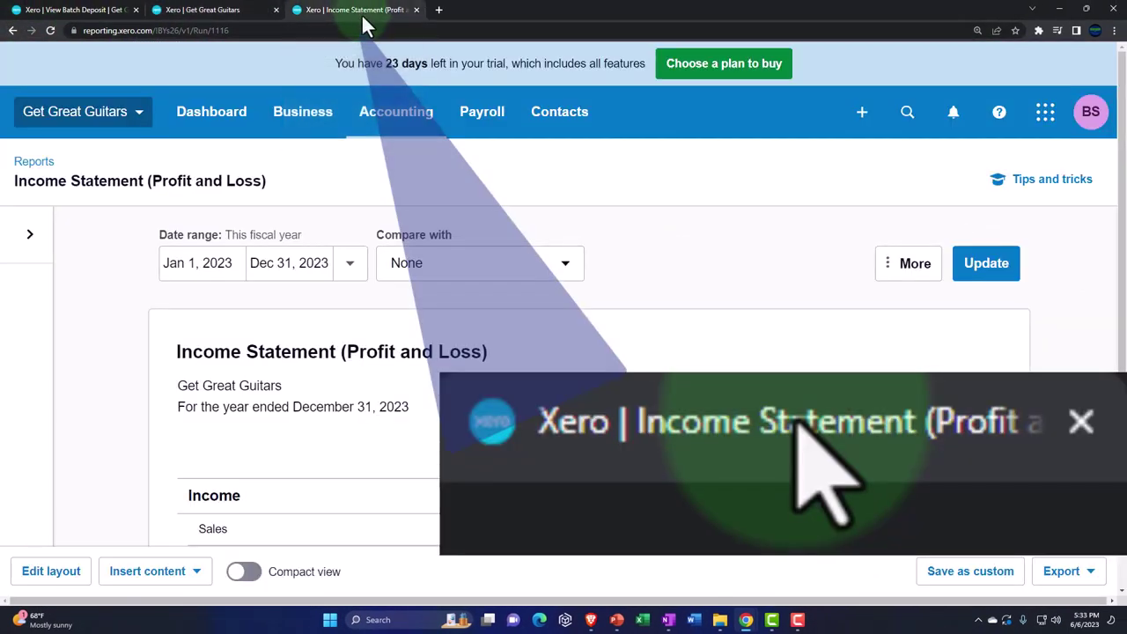
Refresh the Income Statement and duplicate its browser tab
left_click(969, 270)
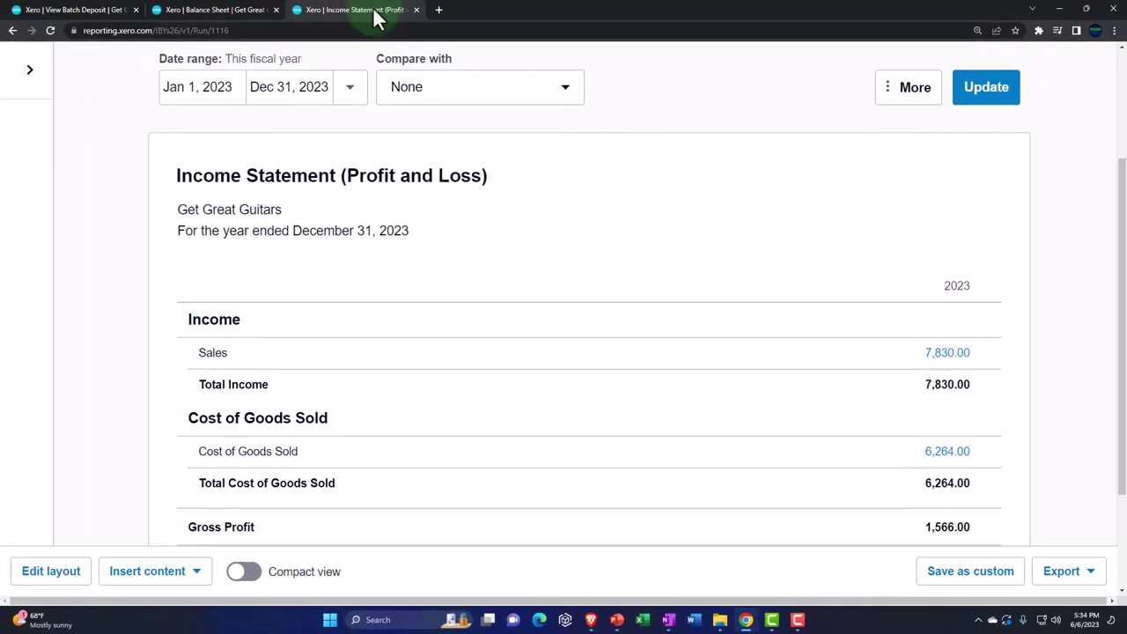
right_click(376, 16)
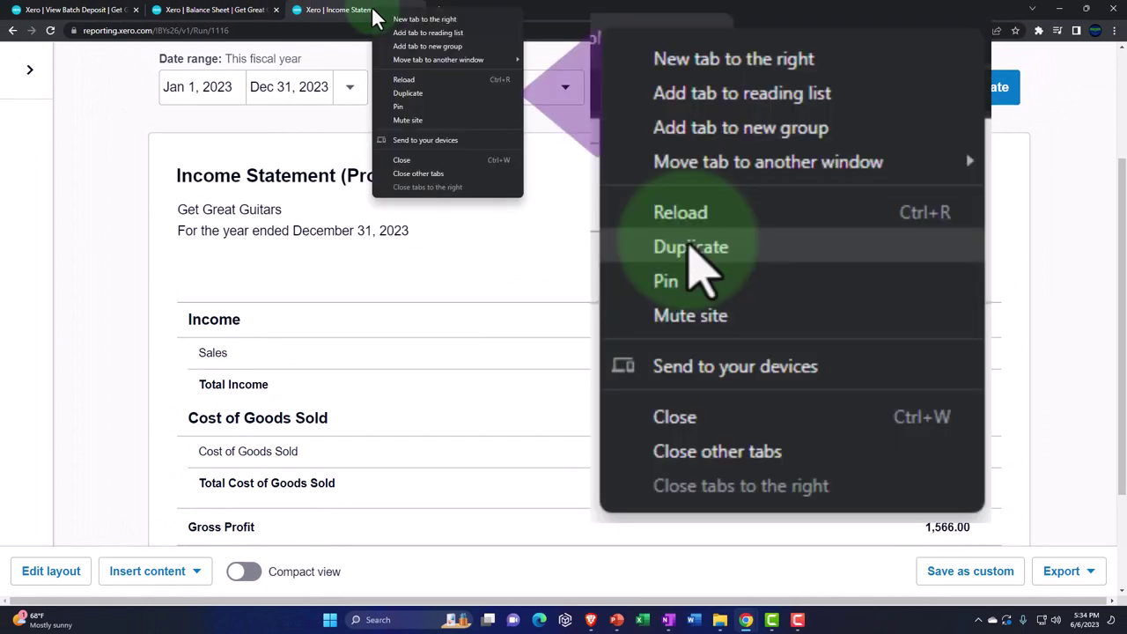
left_click(428, 91)
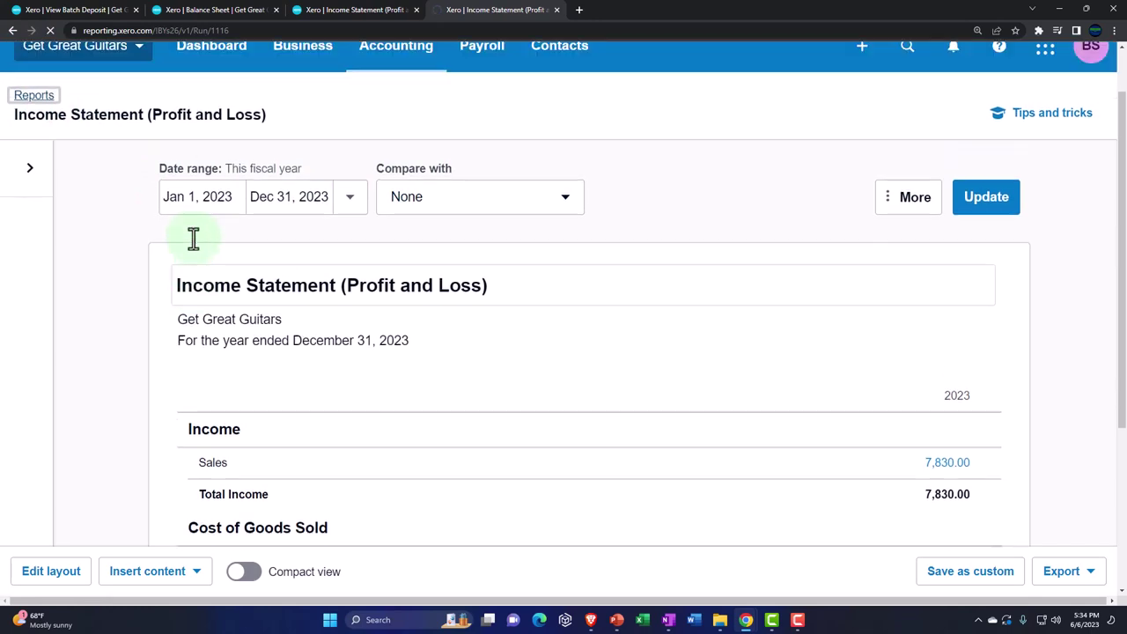
Open the Aged Receivables Summary, showing Anderson Guitars owing 3,622.50 of 23,721.50
left_click(426, 97)
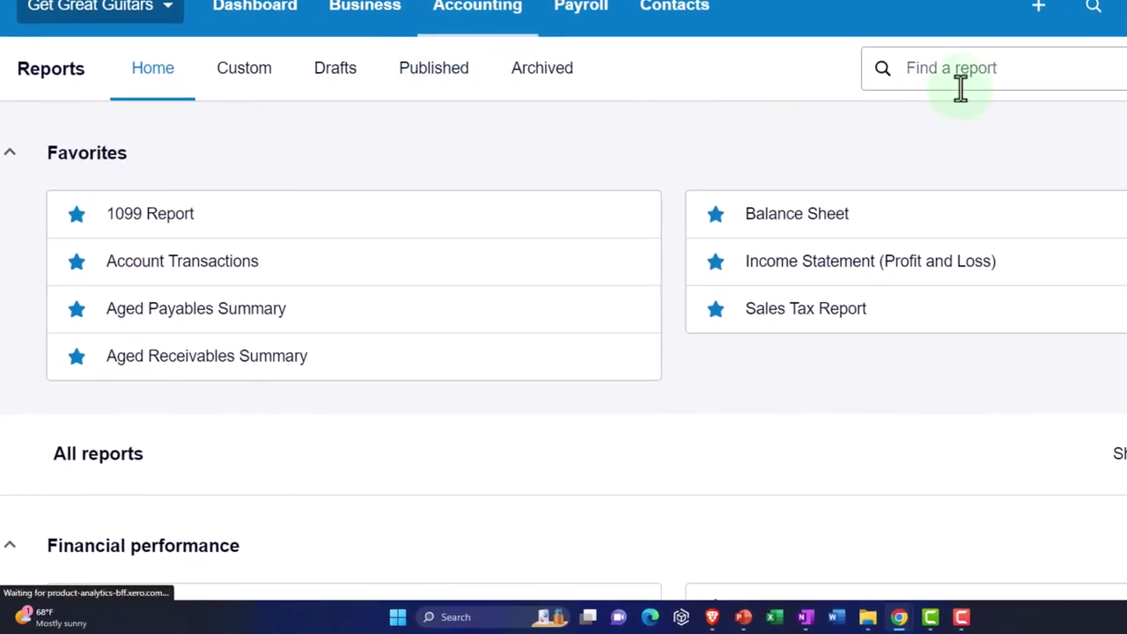
scroll(851, 202, "down", 7)
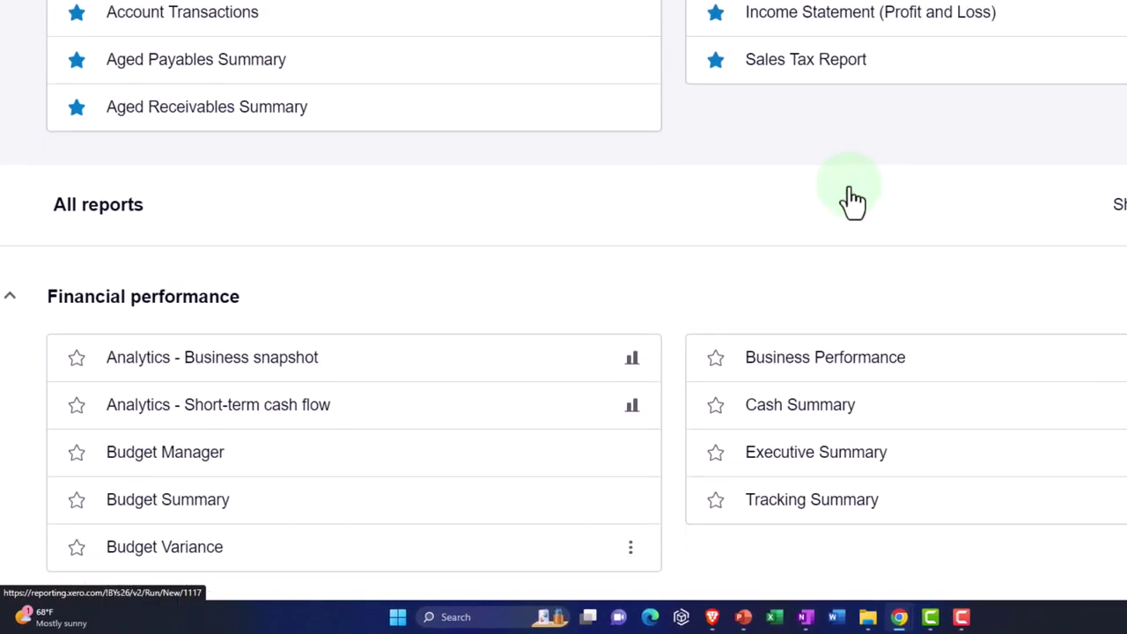
scroll(851, 202, "down", 5)
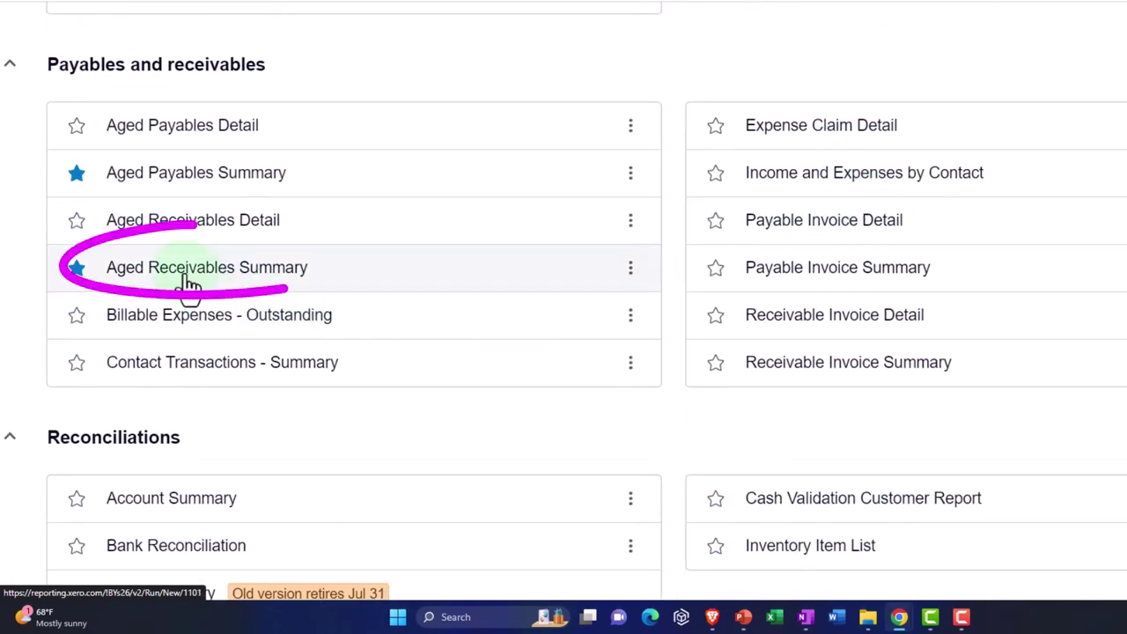
left_click(227, 274)
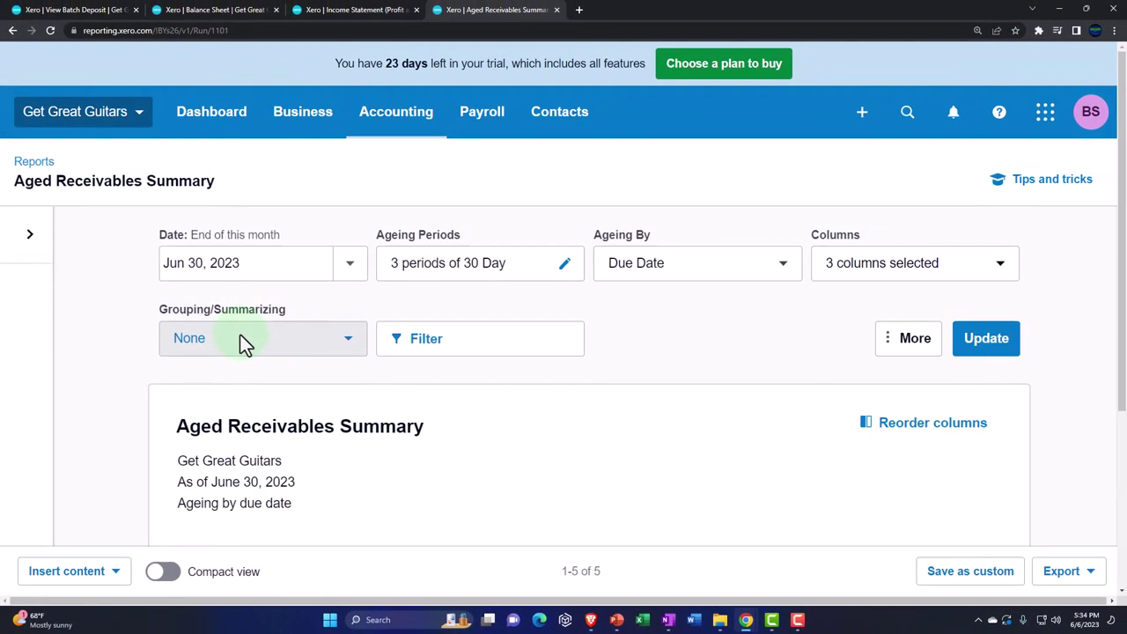
scroll(240, 335, "down", 3)
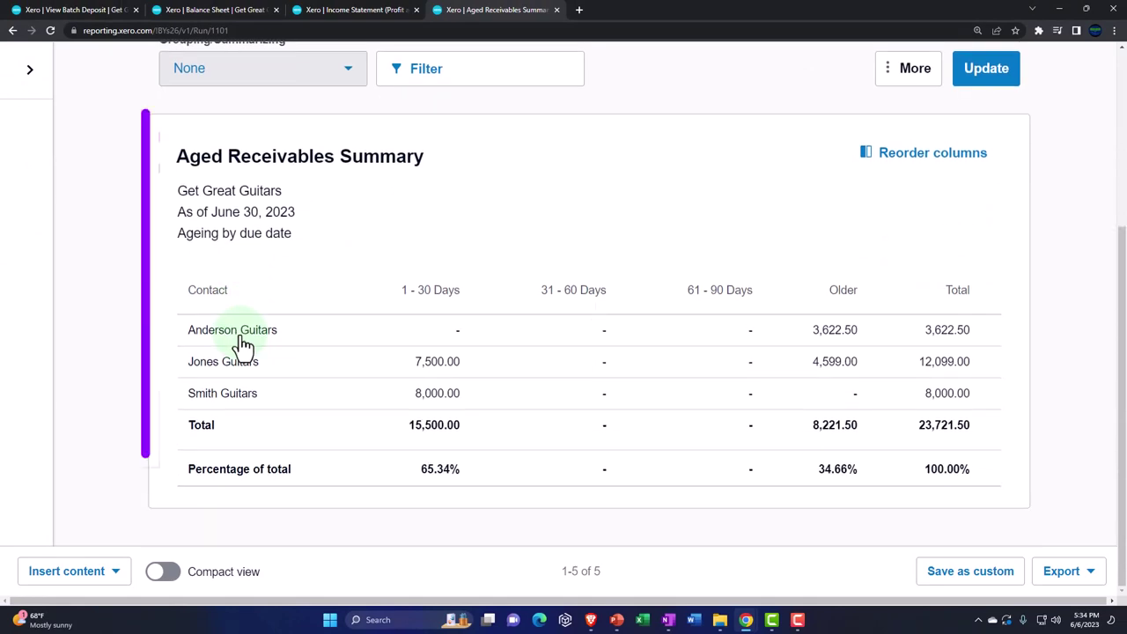
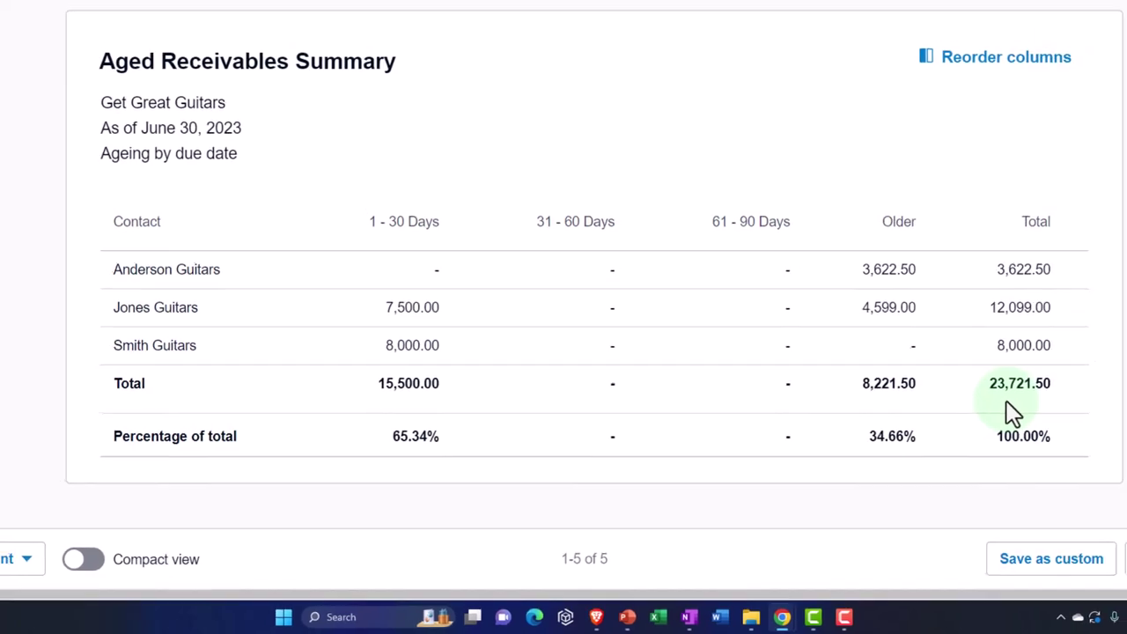
Bring up the Balance Sheet report tab
left_click(188, 11)
Return to the View Batch Deposit tab showing Anderson Guitars' 5,000.00 INV-0001 deposit
scroll(384, 346, "down", 1)
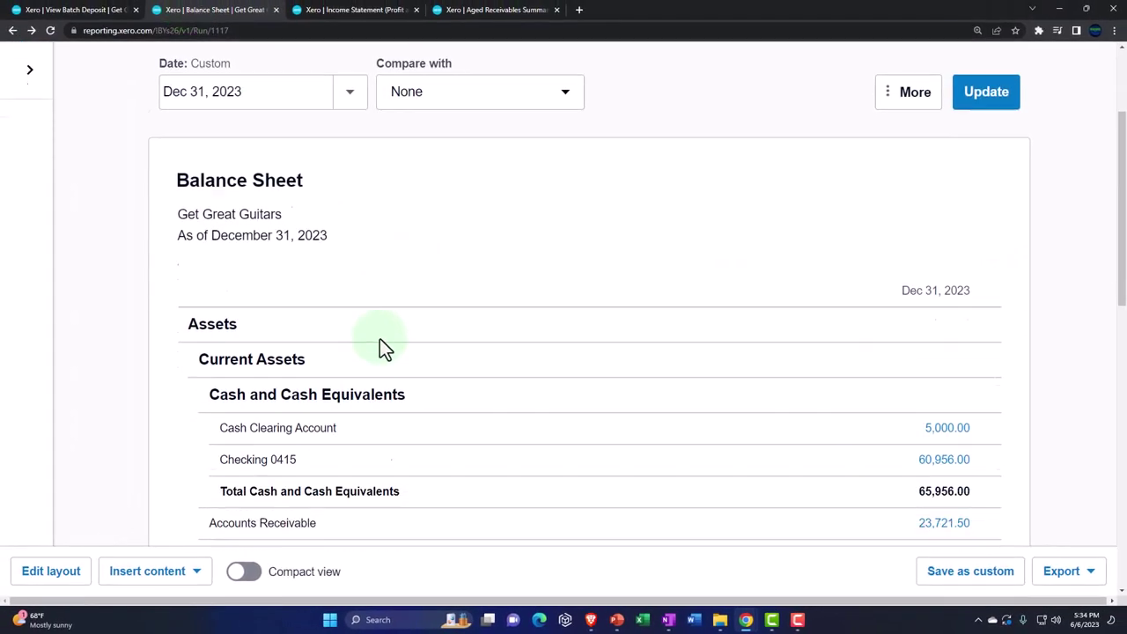
scroll(380, 338, "down", 1)
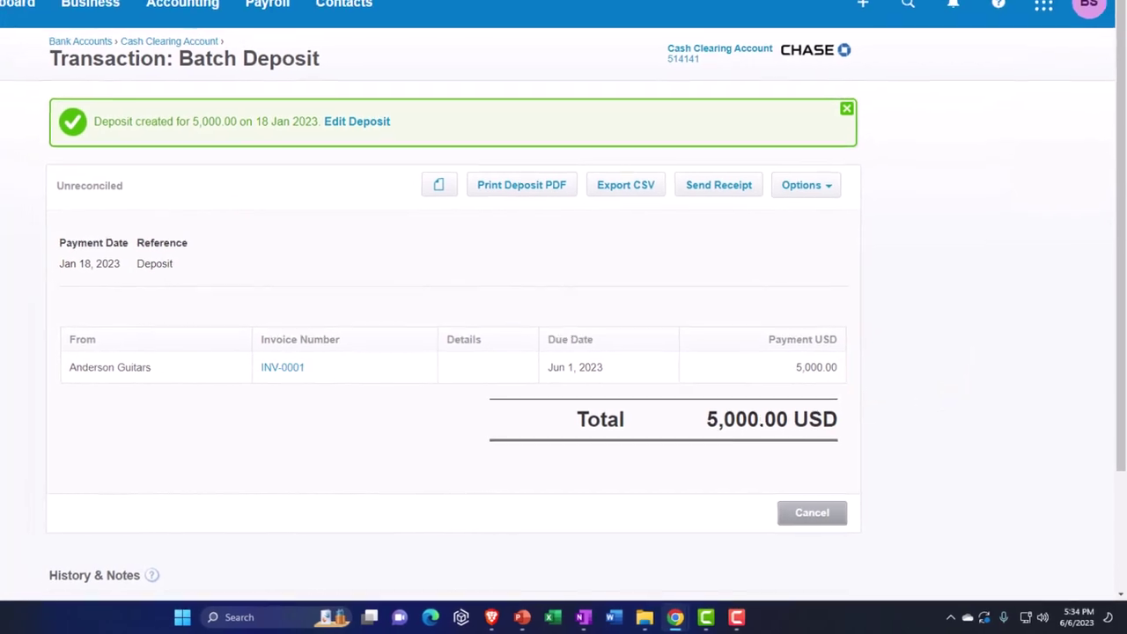
left_click(175, 10)
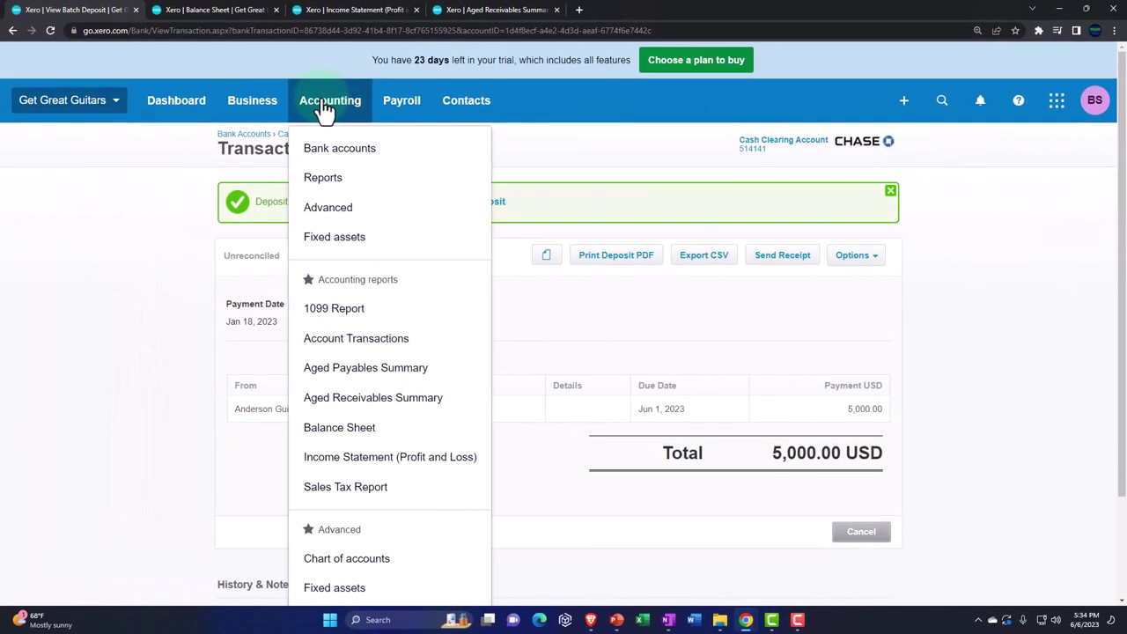
Confirm INV-0001 is listed as paid on Jan 18, 2023, then open the Customers contact list
left_click(252, 109)
left_click(252, 109)
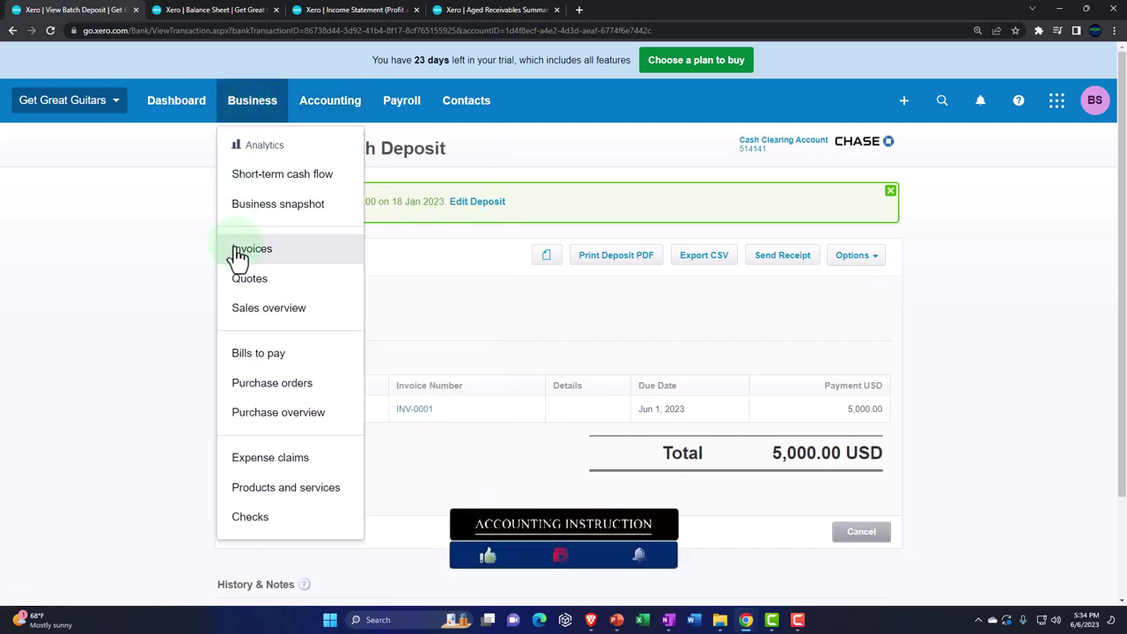
left_click(300, 253)
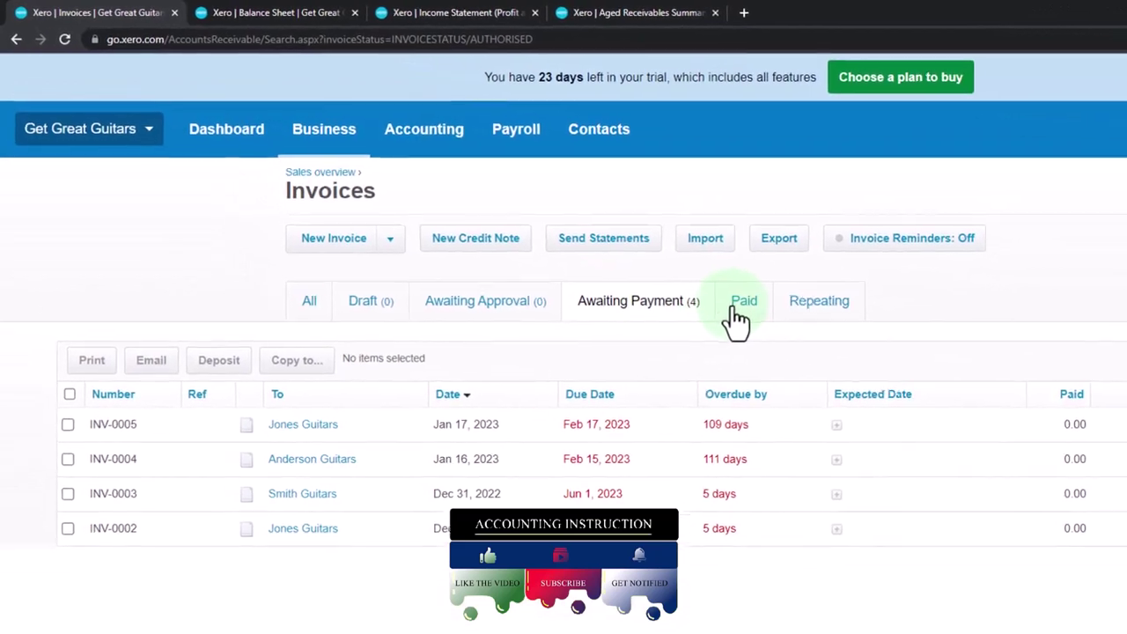
left_click(743, 306)
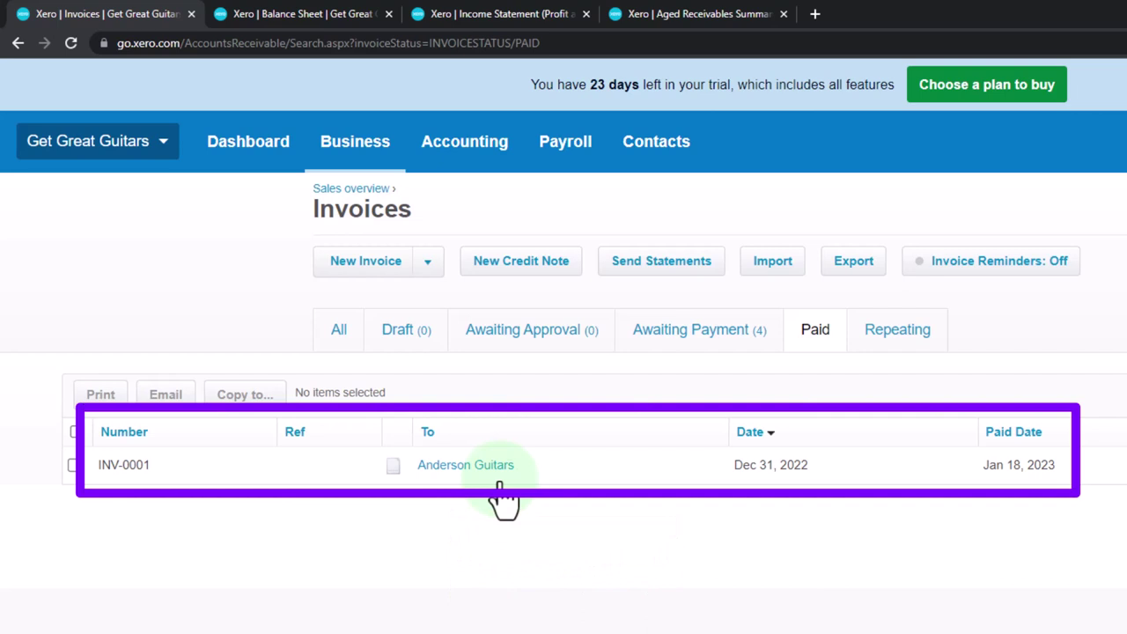
left_click(661, 154)
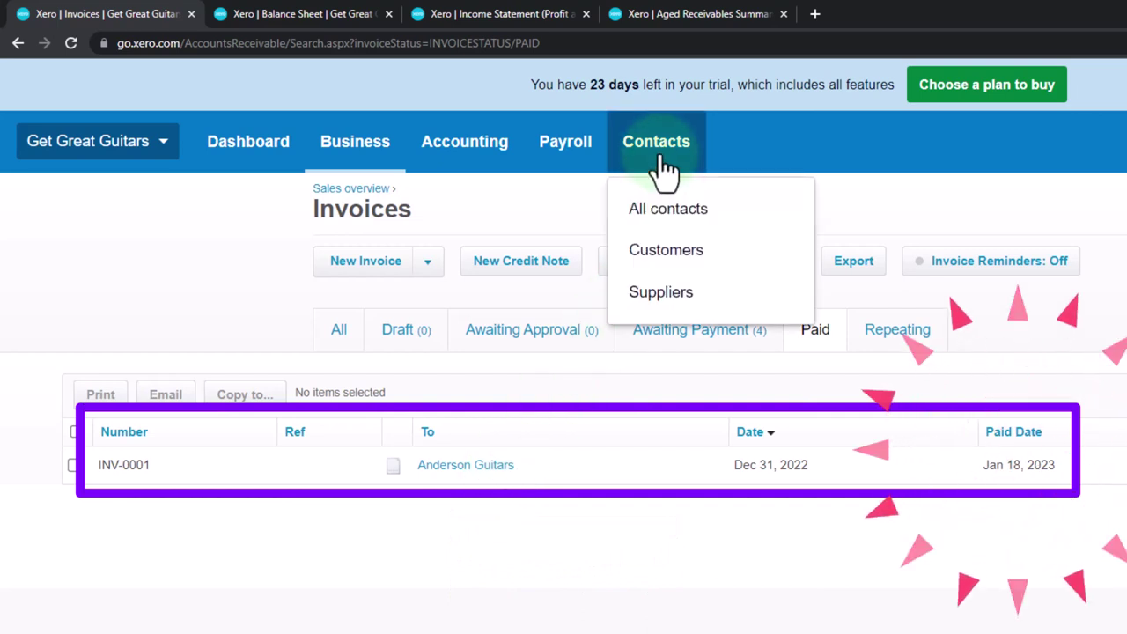
left_click(659, 254)
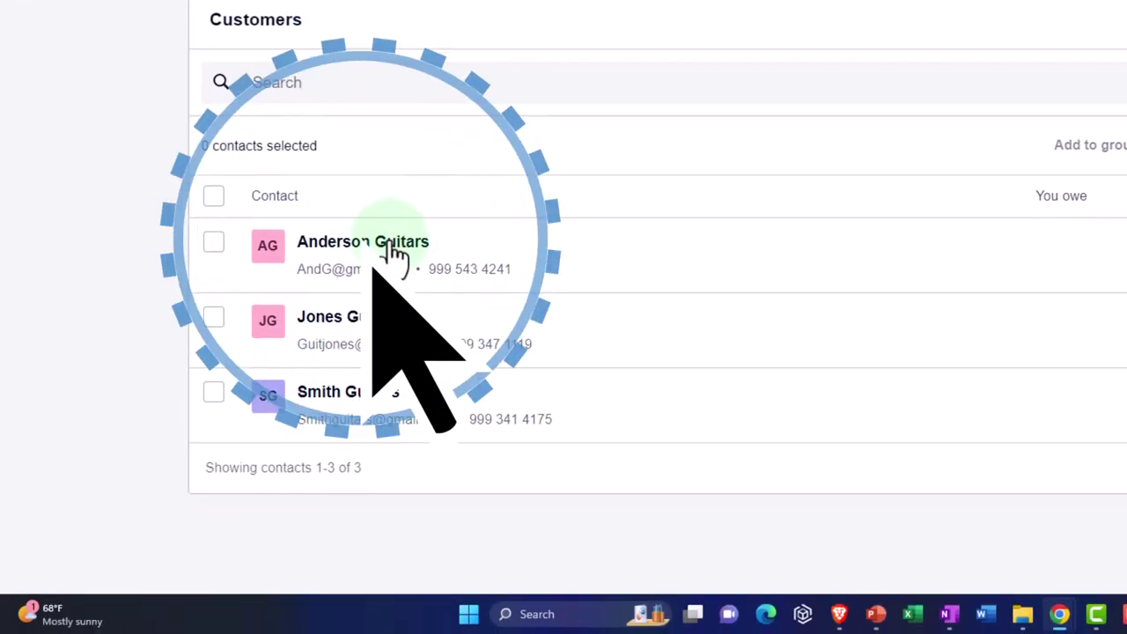
Review Anderson Guitars' activity: INV-0004 owing 3,622.50 overdue, INV-0001 paid 5,000.00
left_click(396, 253)
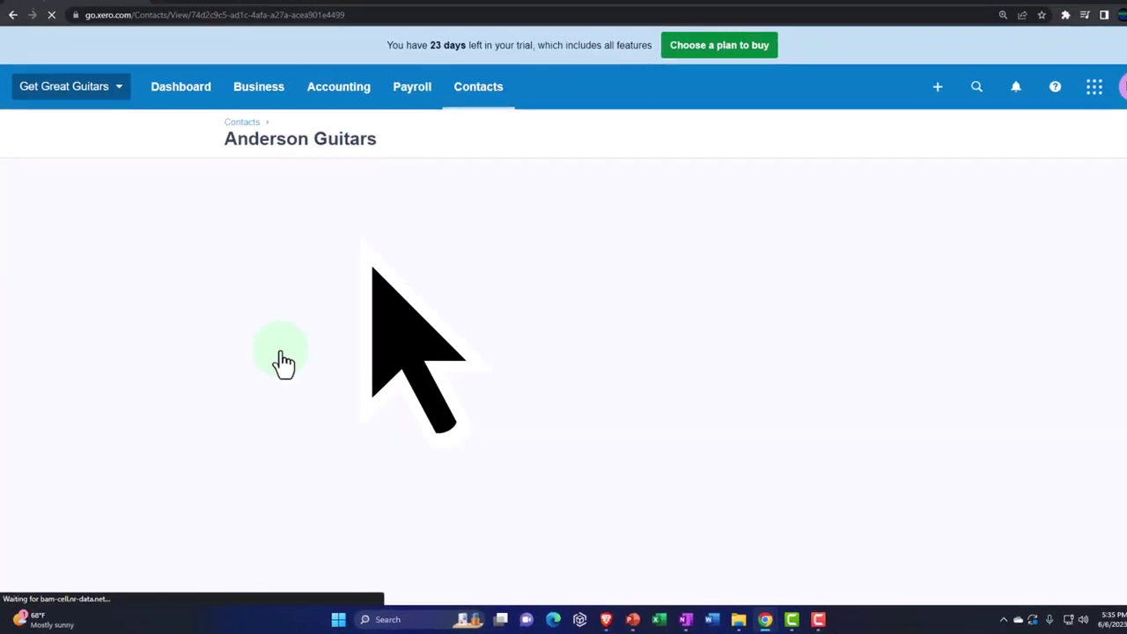
scroll(275, 355, "down", 3)
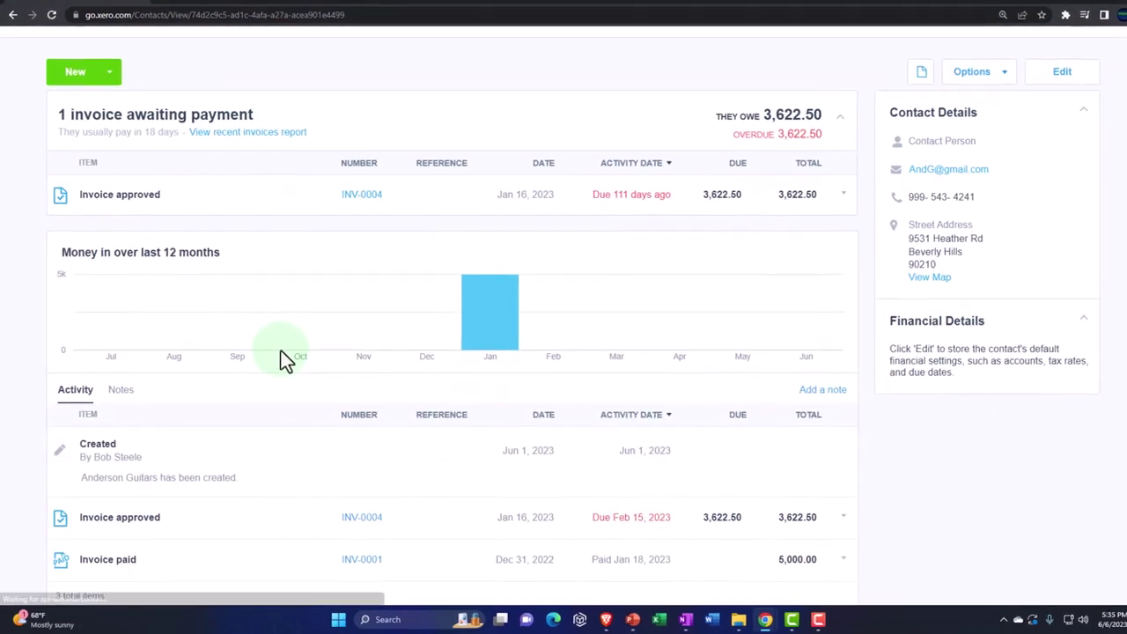
scroll(281, 351, "down", 3)
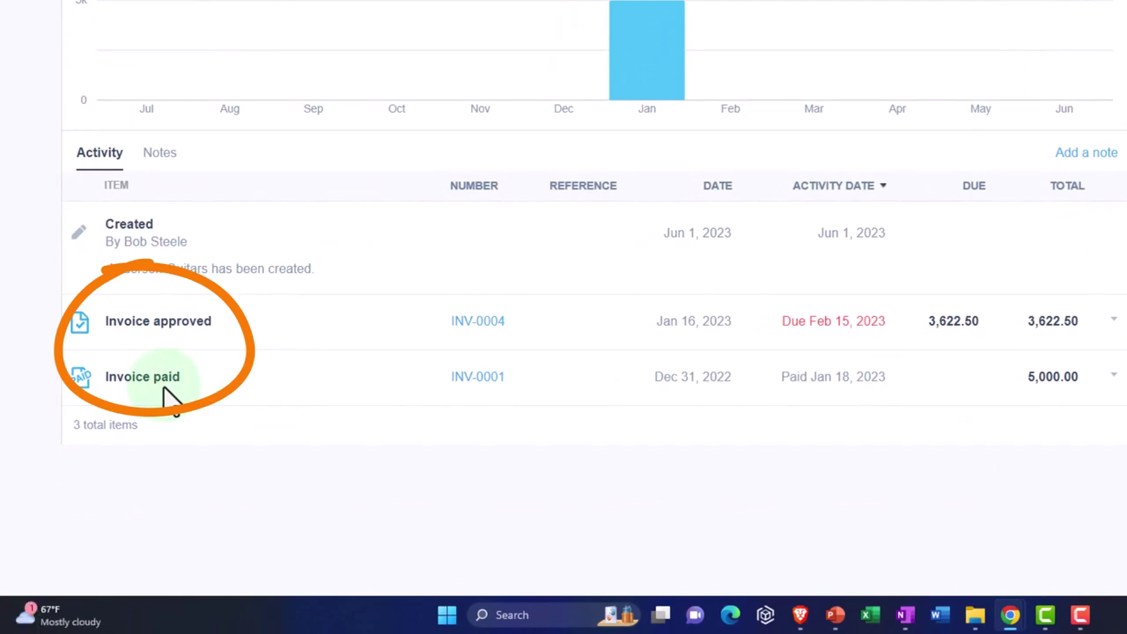
scroll(163, 385, "up", 1)
scroll(151, 269, "up", 3)
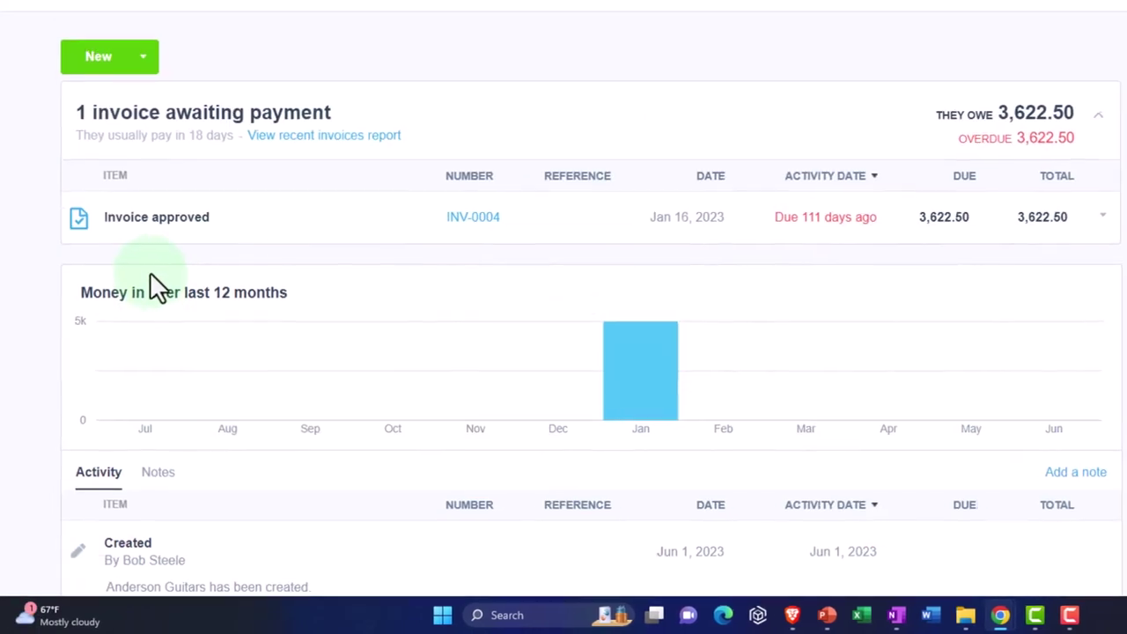
left_click(255, 81)
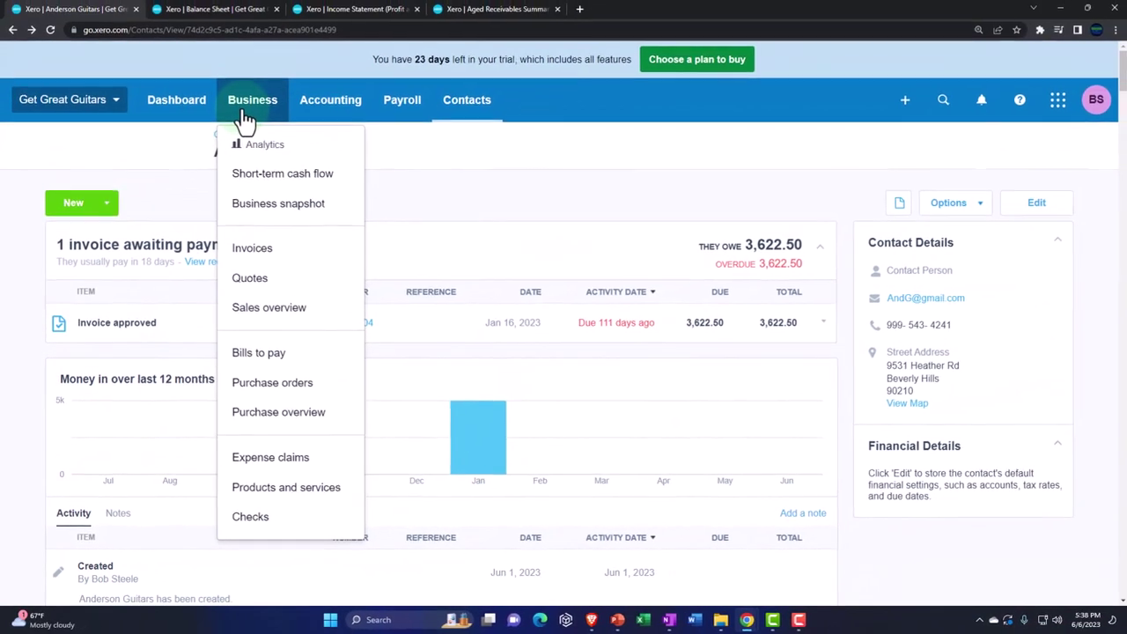
Select Jones Guitars' INV-0005 for 4,599.00 among the invoices awaiting payment
left_click(256, 250)
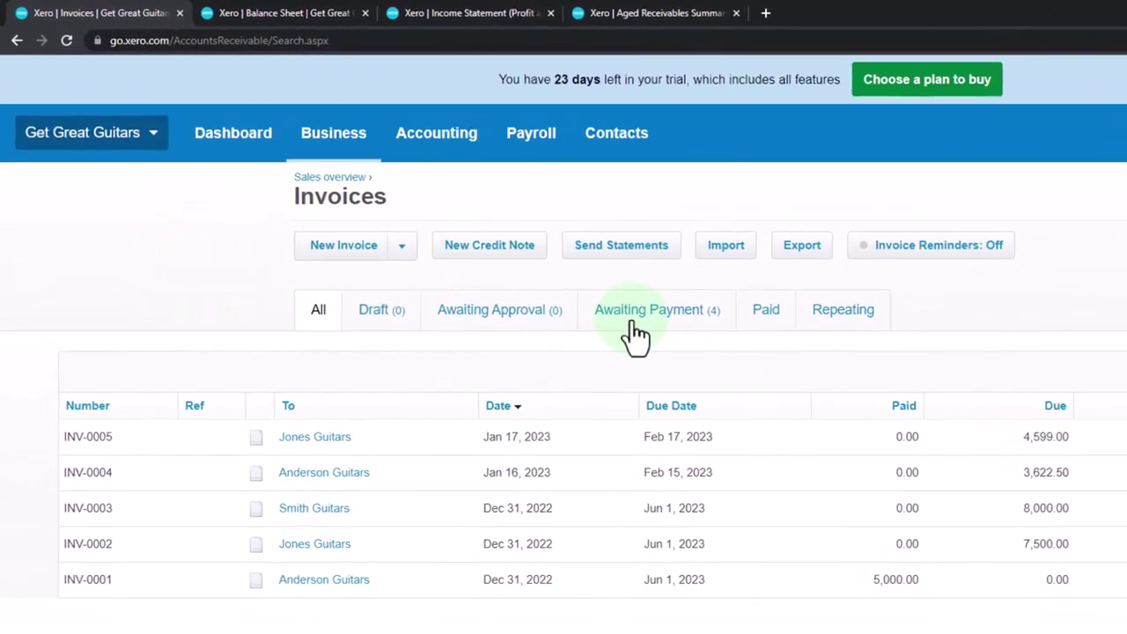
left_click(635, 335)
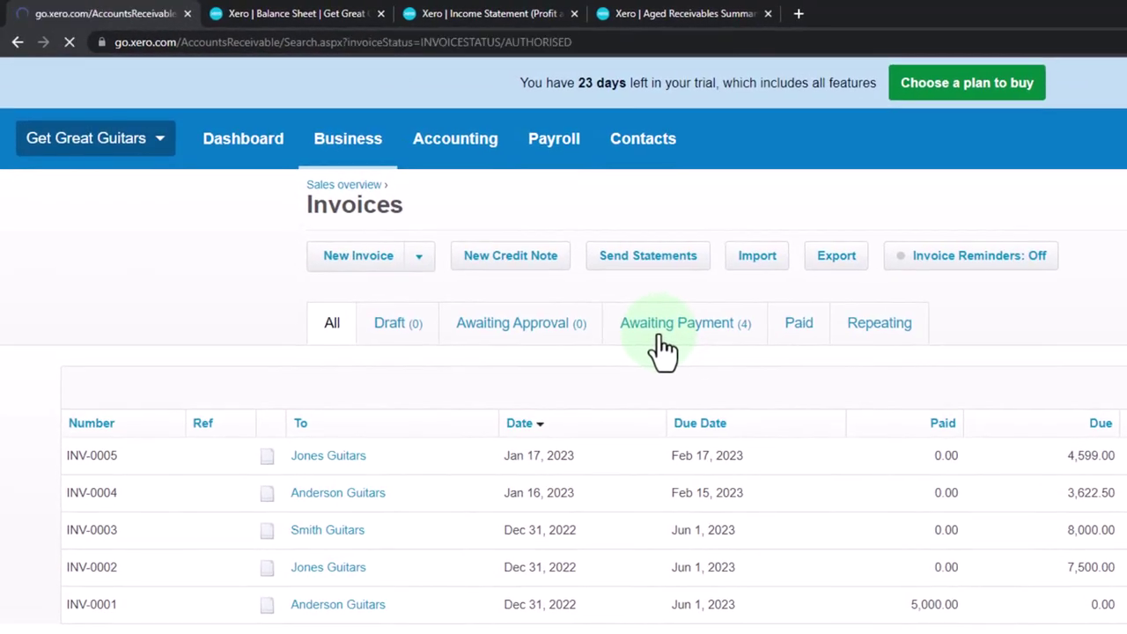
left_click(333, 458)
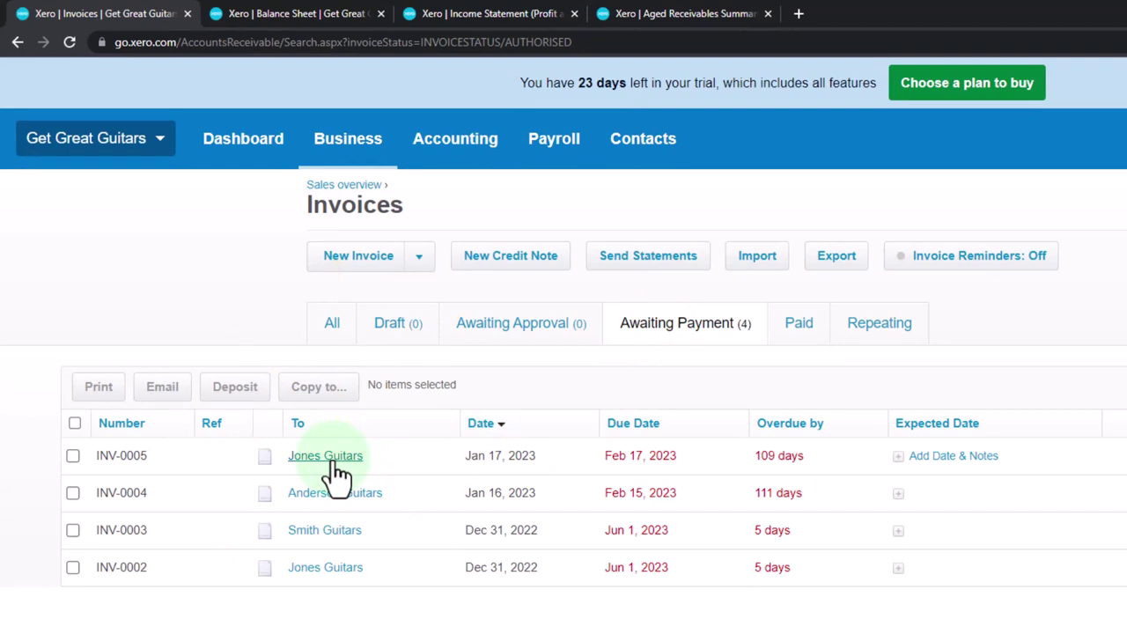
left_click(73, 456)
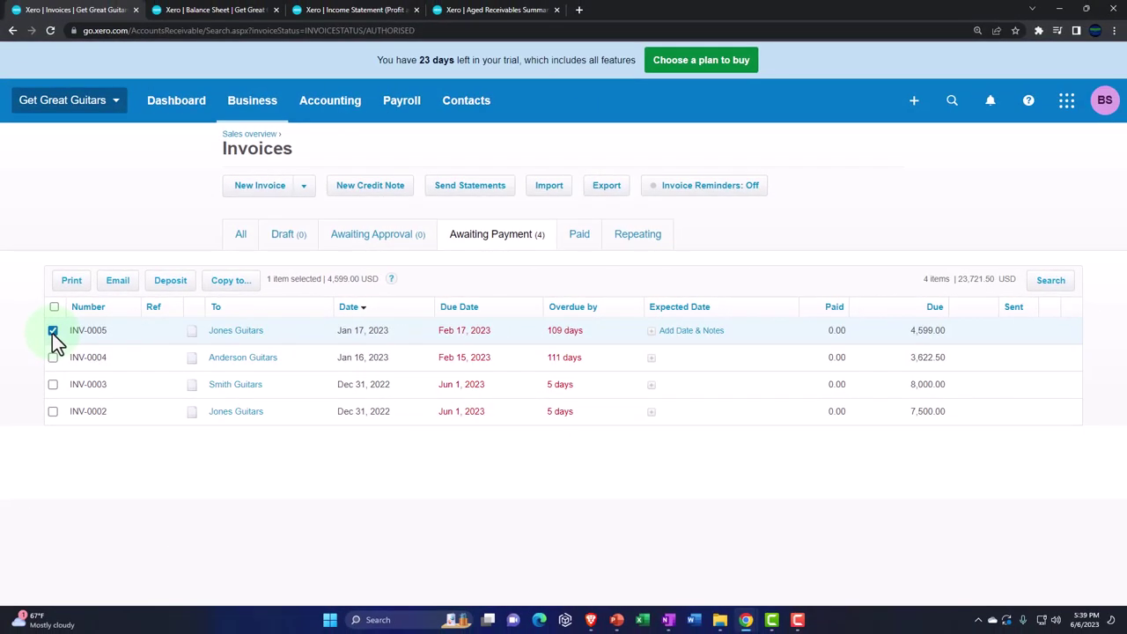
Start a batch deposit for INV-0005 with payment date 18 Jan 2023
left_click(171, 283)
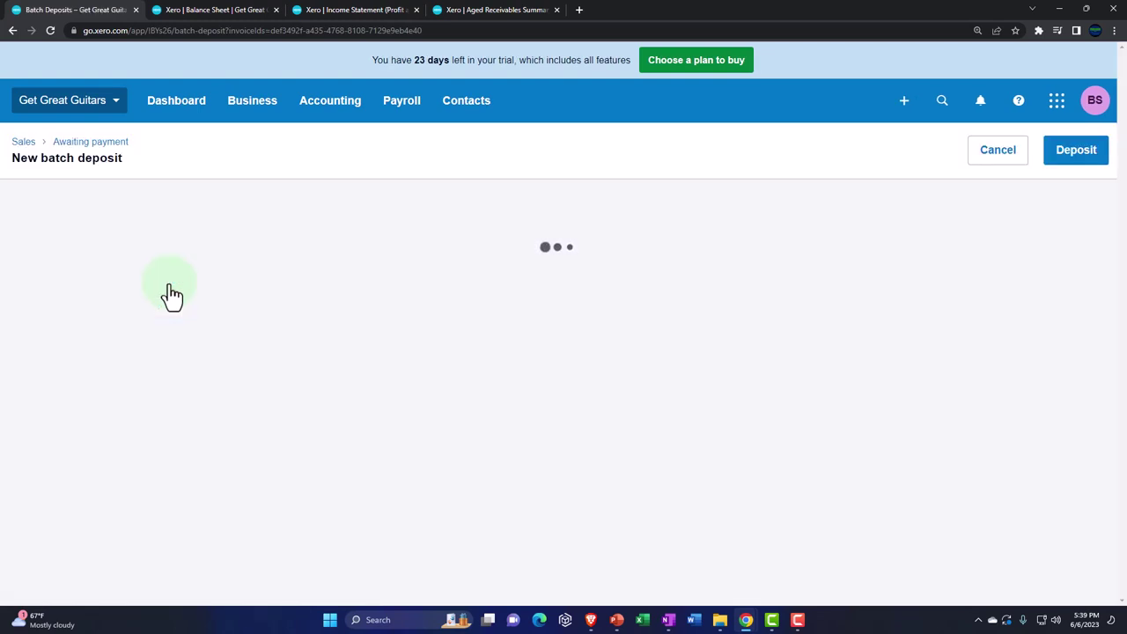
left_click(275, 249)
left_click(162, 289)
left_click(162, 289)
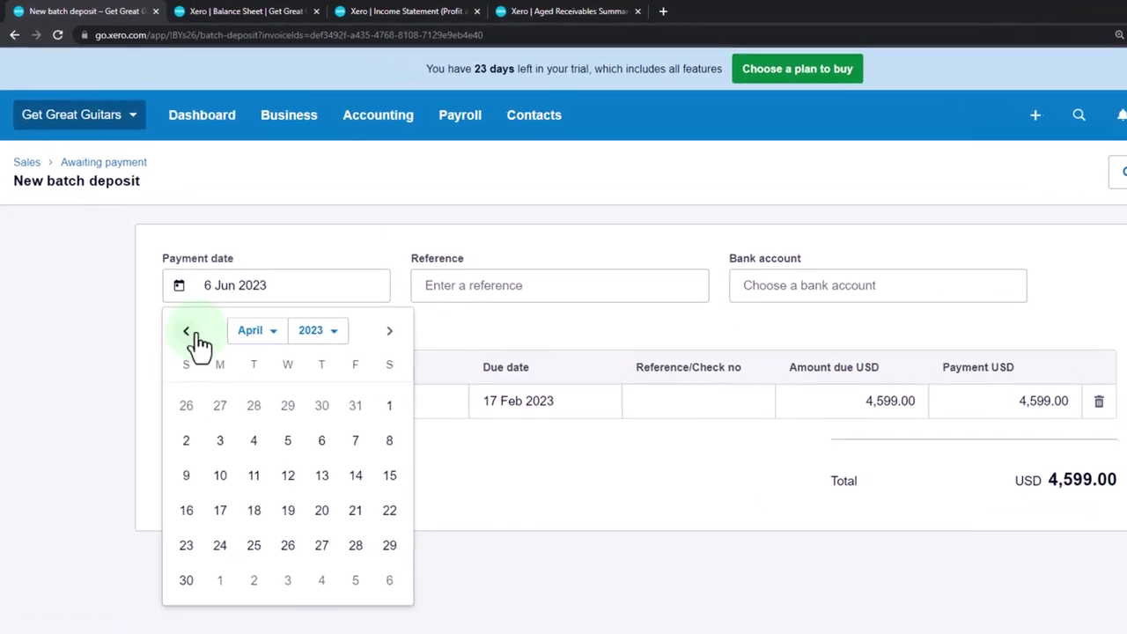
left_click(176, 312)
left_click(176, 312)
left_click(269, 341)
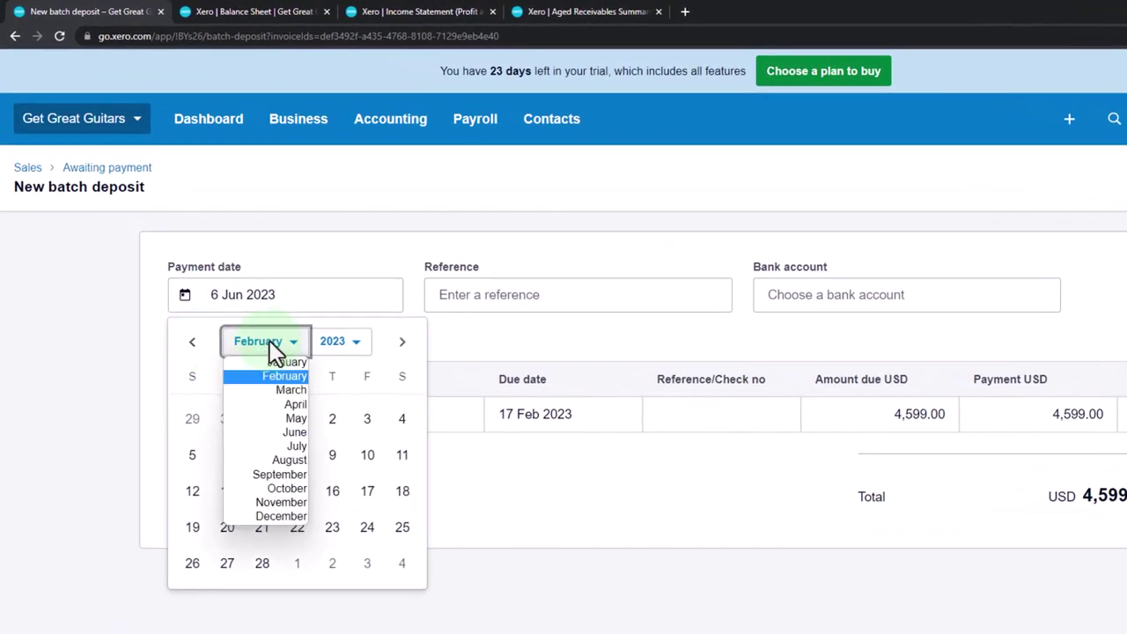
left_click(275, 356)
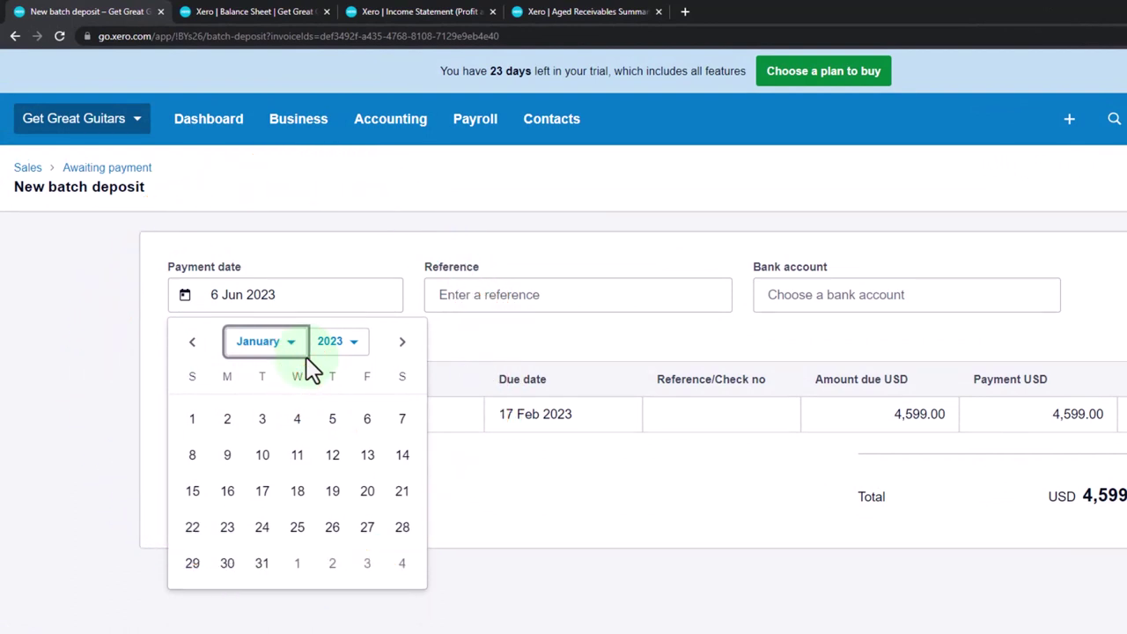
left_click(297, 491)
Give the deposit reference 'Deposit' and account 1110 - Cash Clearing Account
key("Tab")
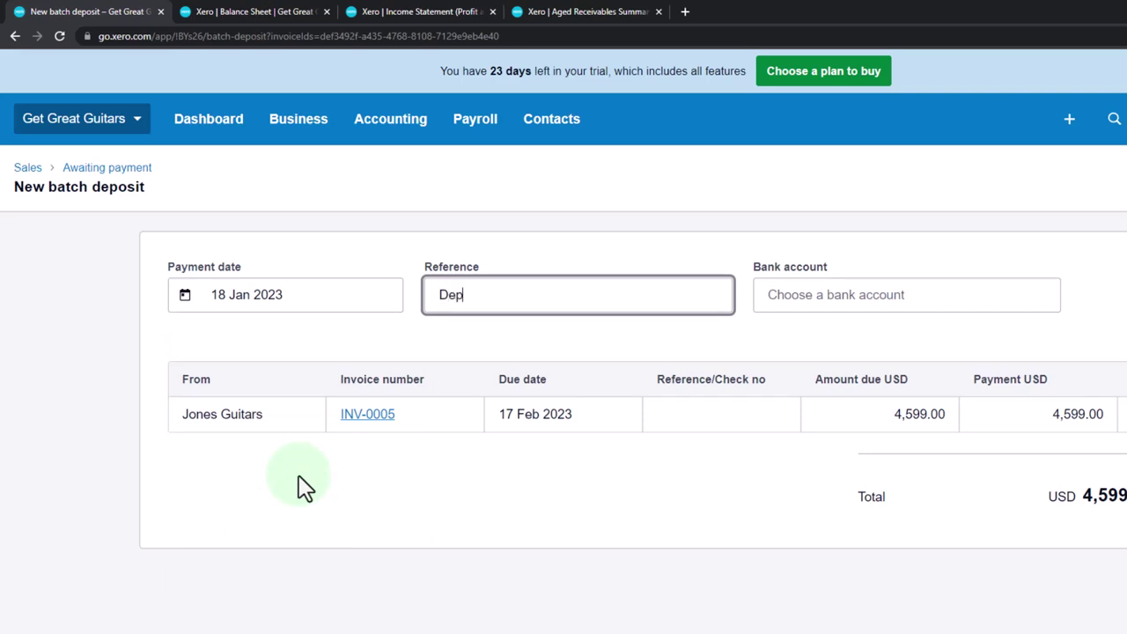
key("Tab")
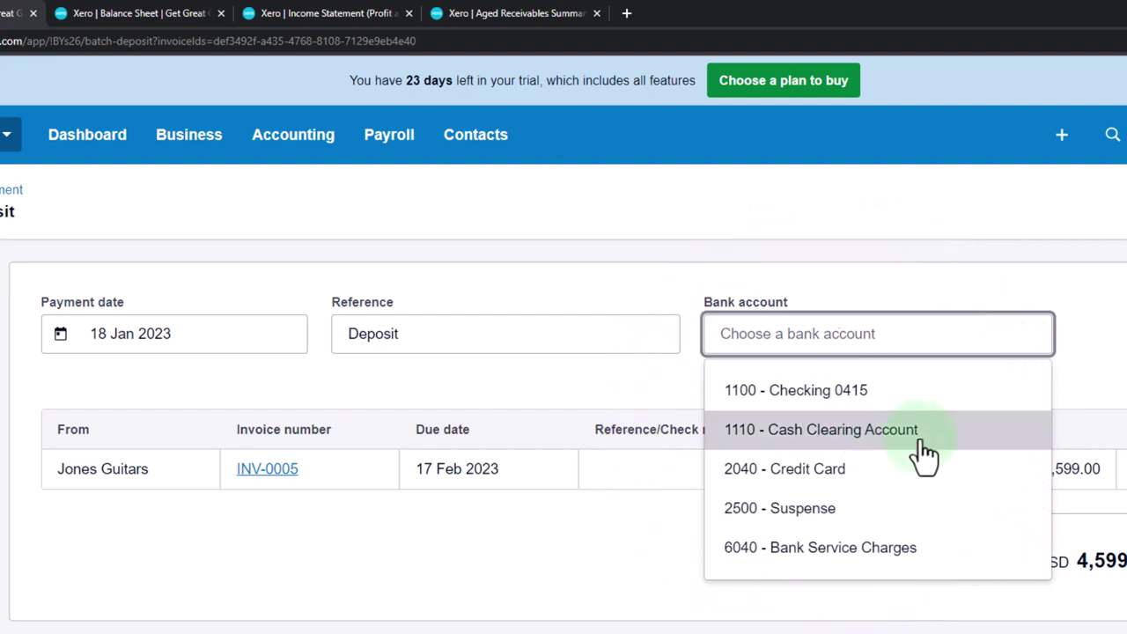
left_click(922, 445)
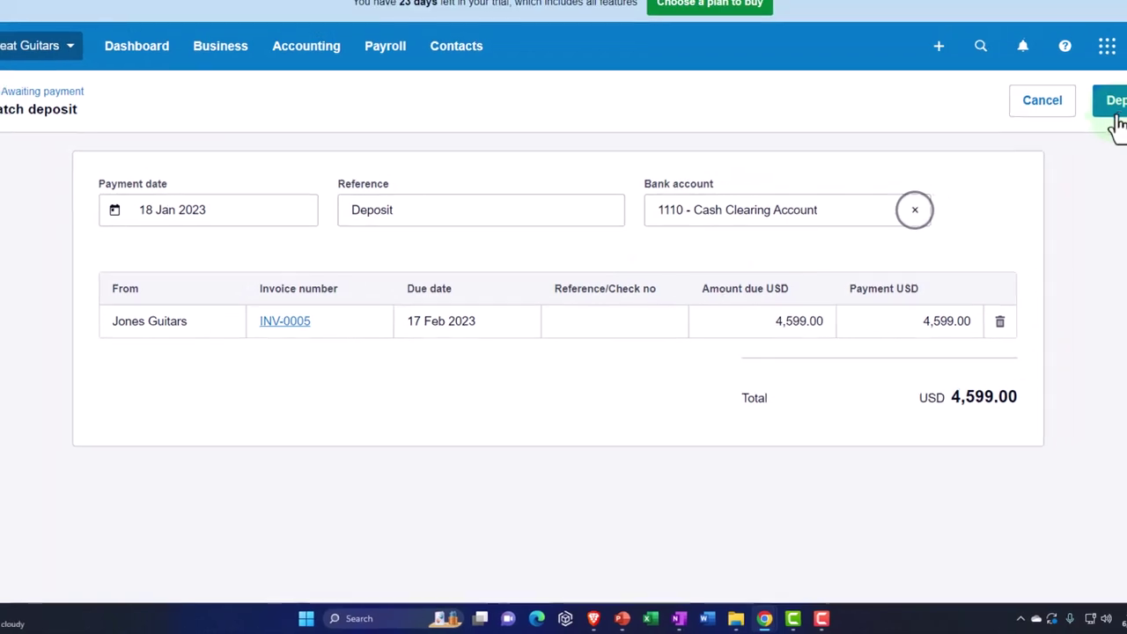
Record the 4,599.00 deposit and update the Balance Sheet, showing Cash Clearing at 9,599.00
left_click(1077, 164)
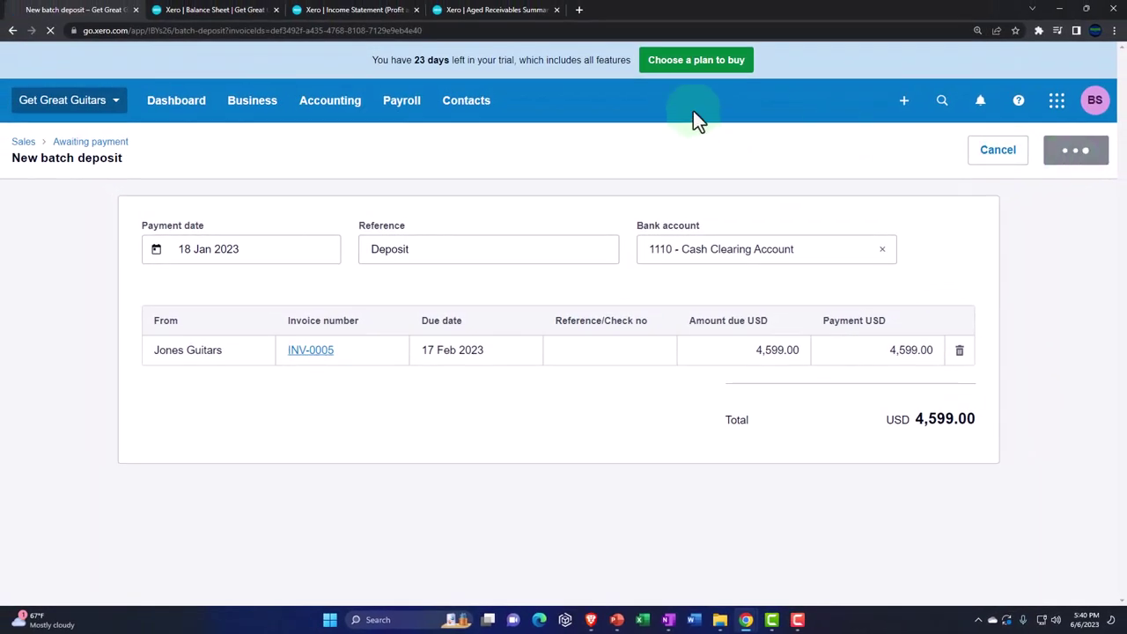
left_click(209, 18)
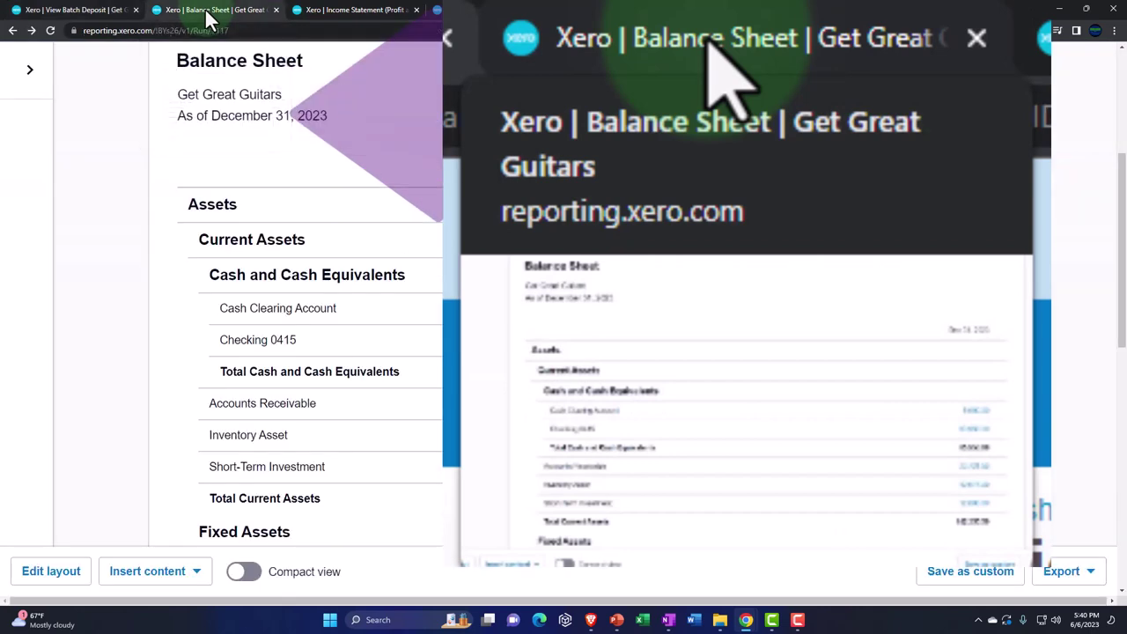
scroll(465, 247, "up", 4)
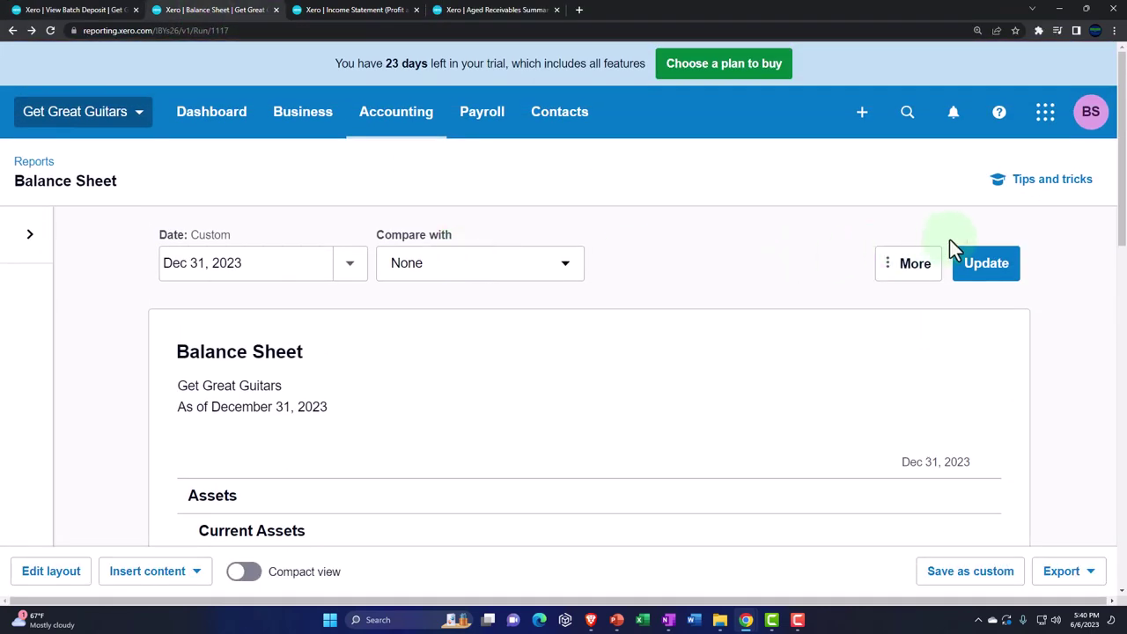
left_click(987, 264)
scroll(994, 274, "down", 3)
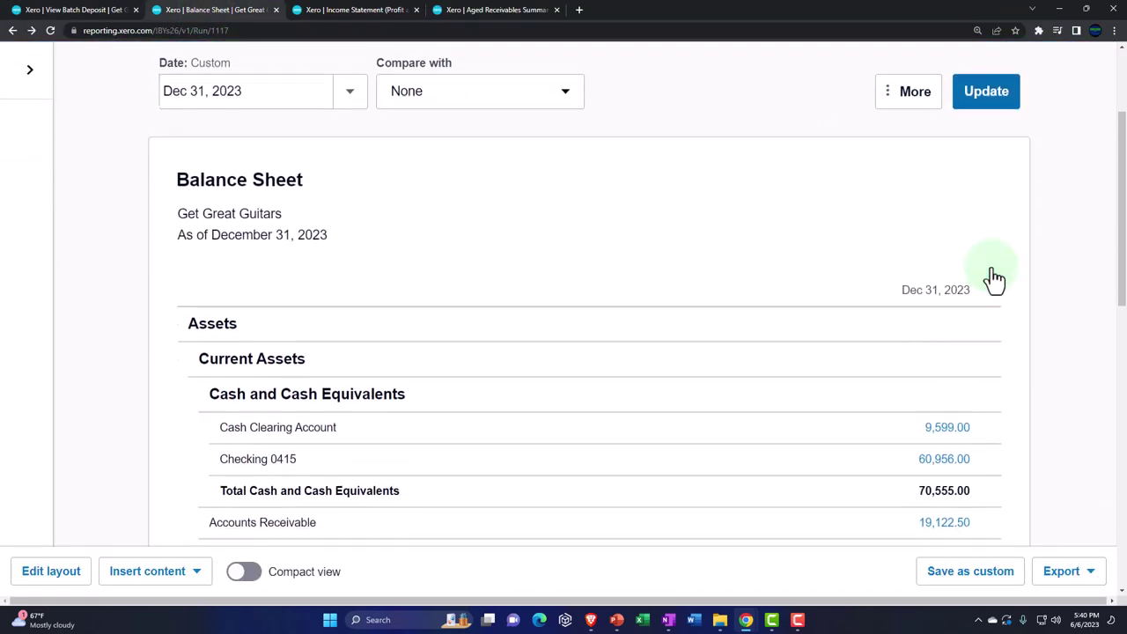
scroll(991, 267, "down", 1)
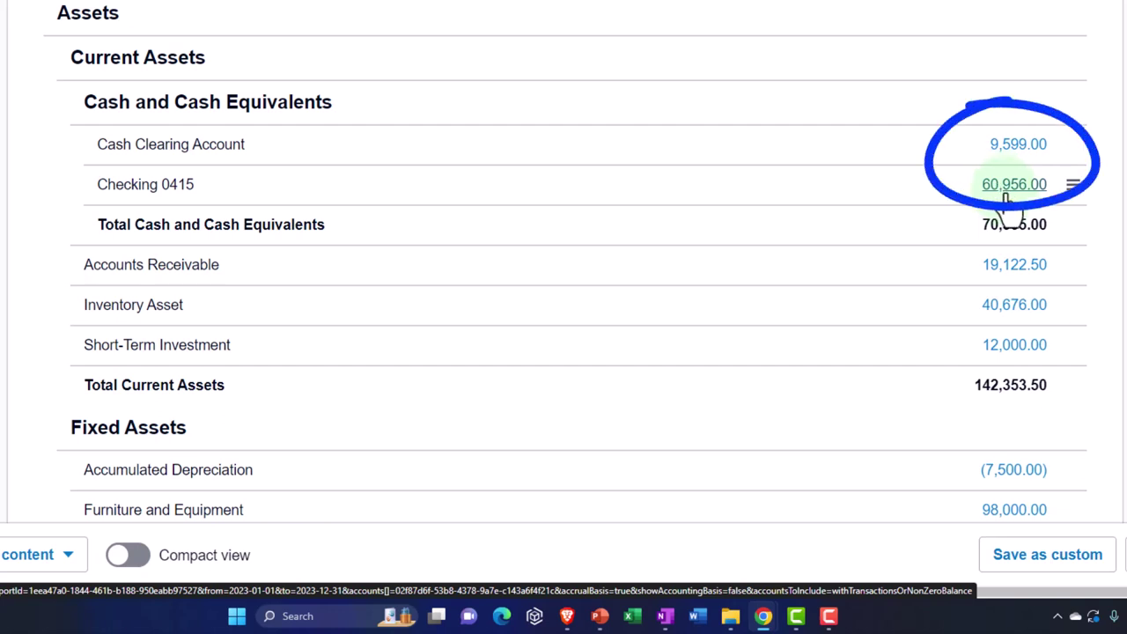
Check the Cash Clearing Account transactions: INV-0005 and INV-0001 deposits total 9,599.00
left_click(1018, 145)
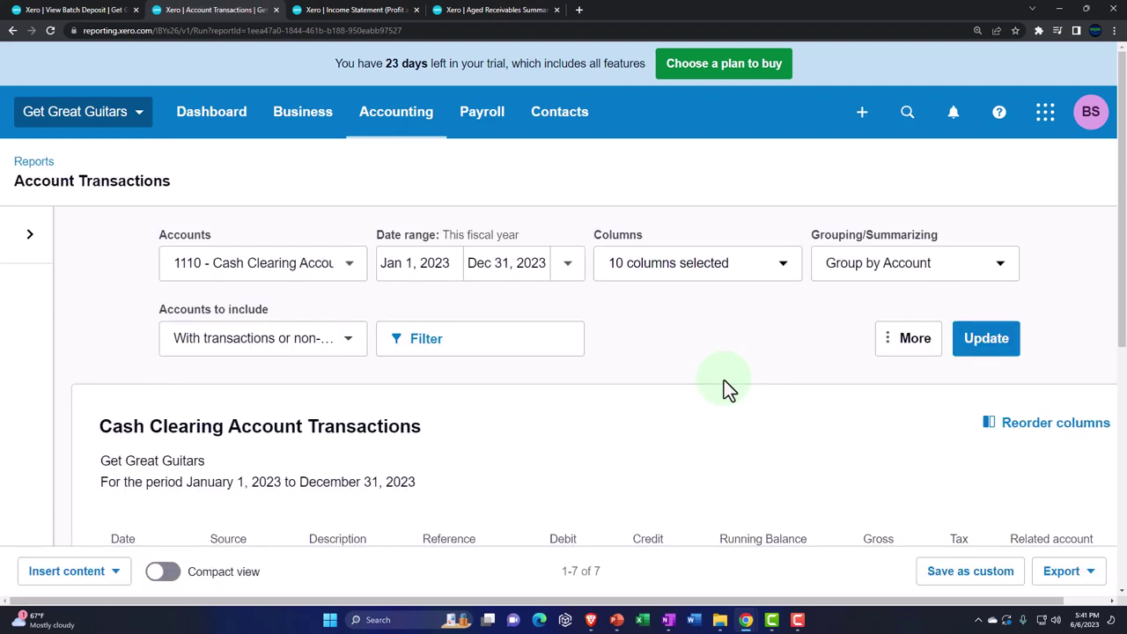
scroll(724, 380, "down", 4)
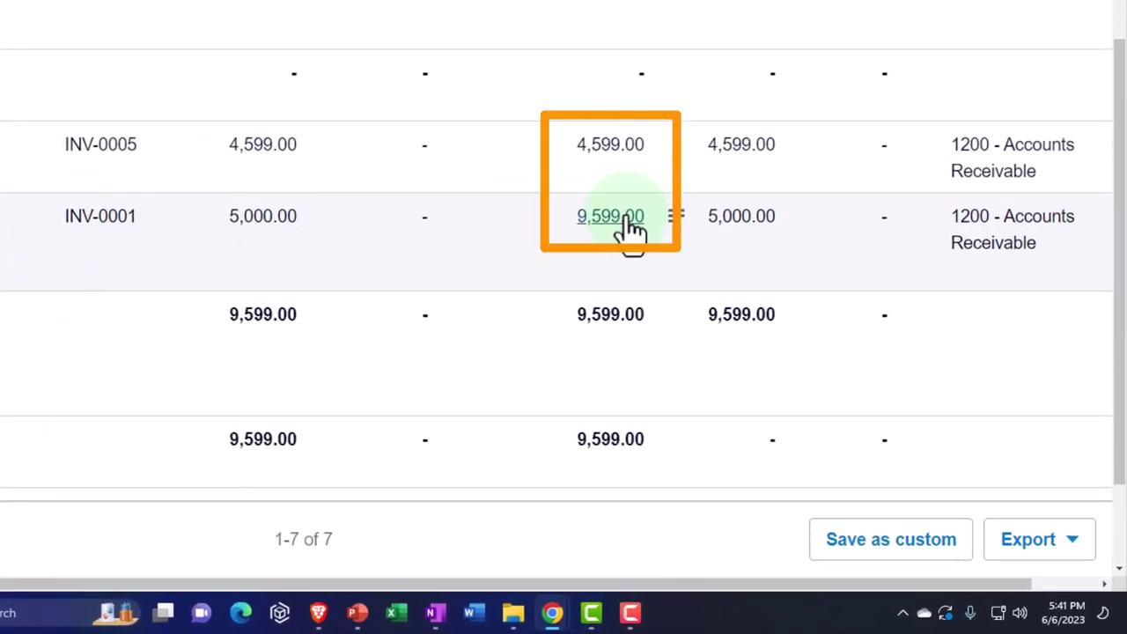
scroll(629, 227, "up", 5)
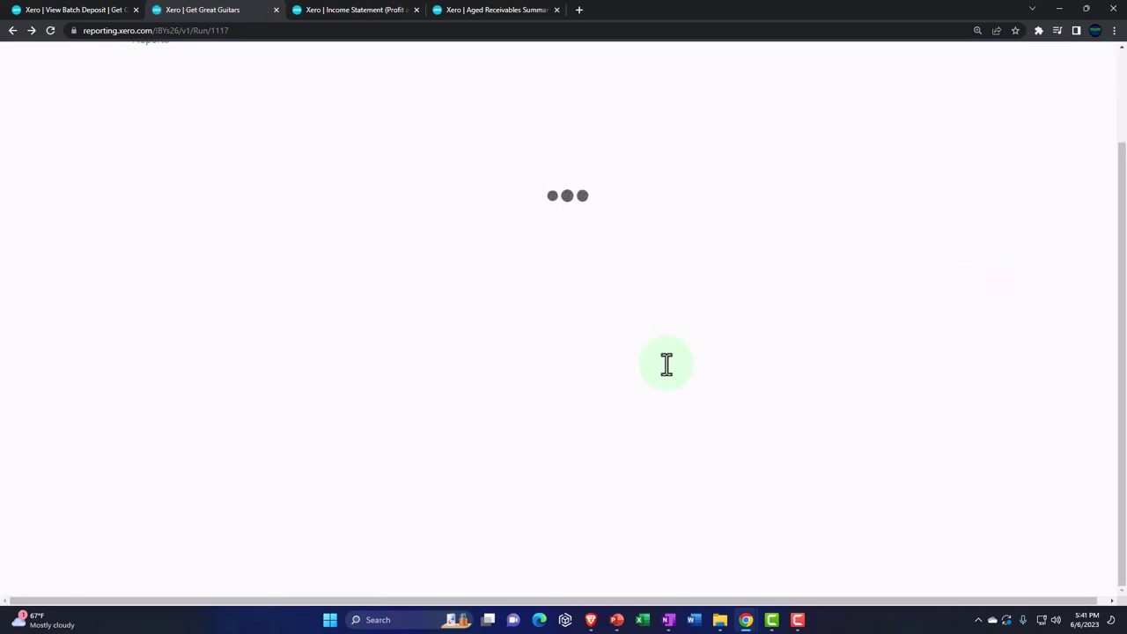
scroll(656, 361, "down", 3)
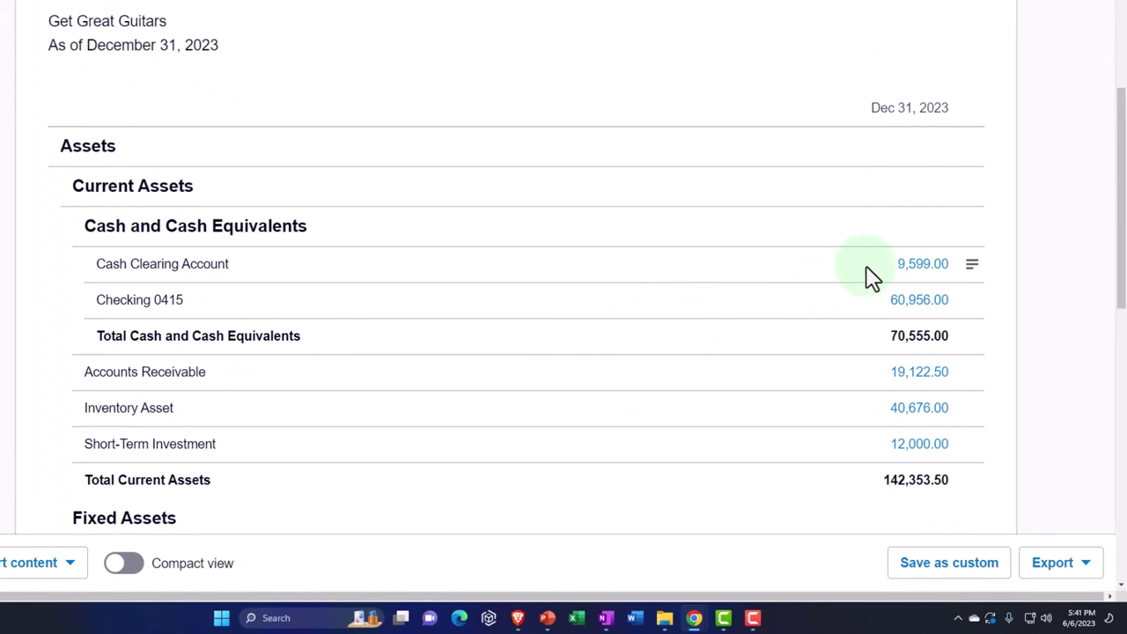
Update the Aged Receivables Summary to 19,122.50, Jones Guitars 7,500.00, then return to the batch deposit
scroll(868, 275, "up", 5)
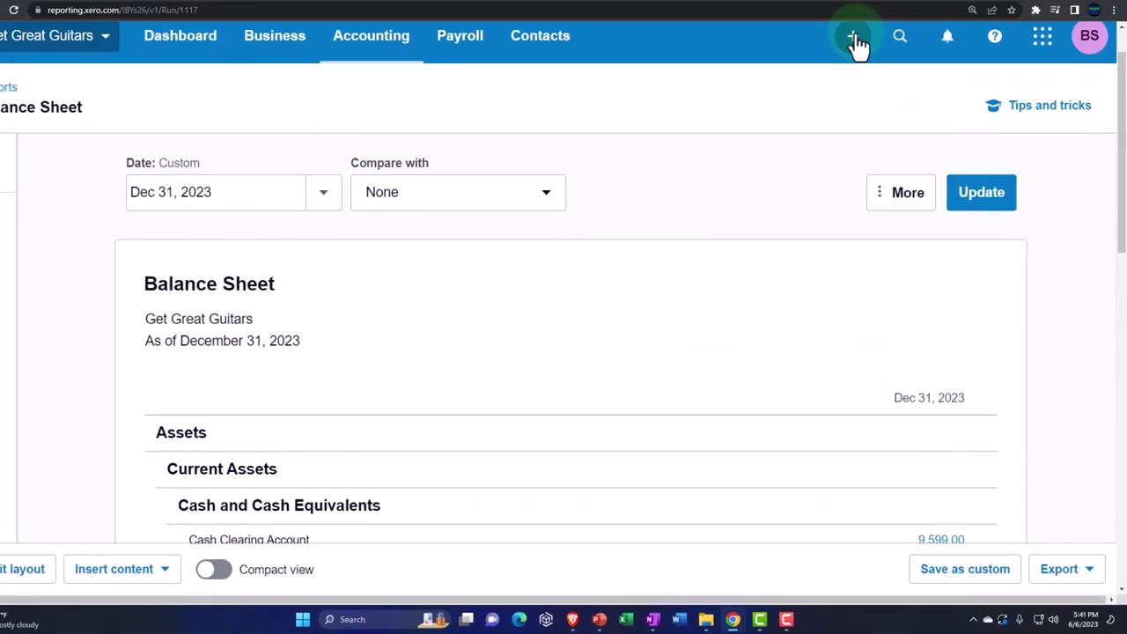
left_click(855, 38)
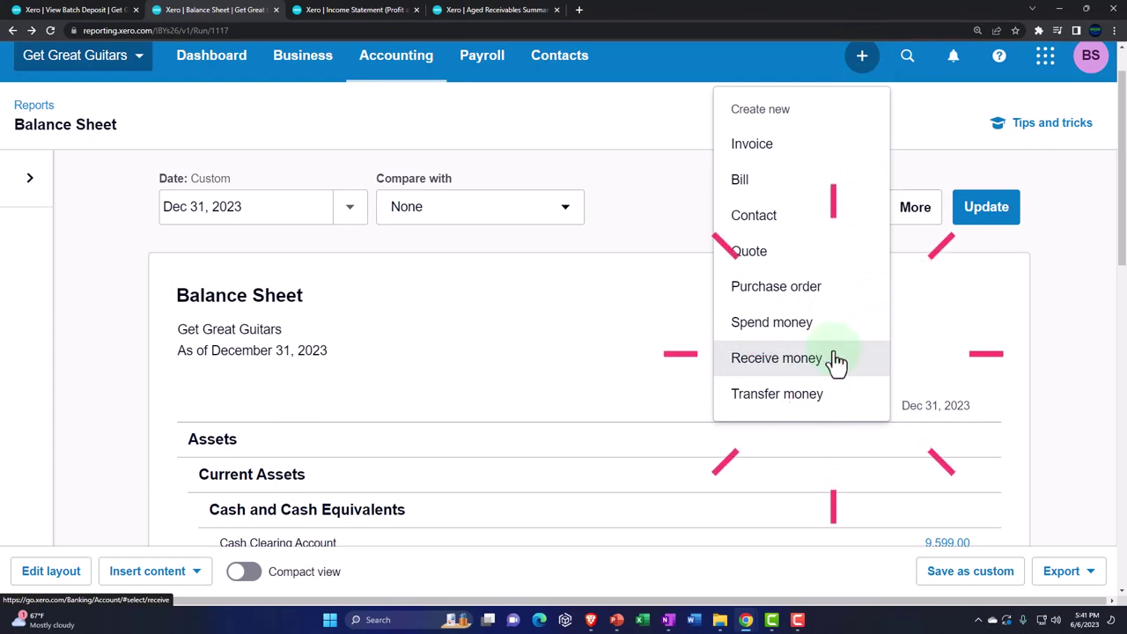
scroll(1070, 309, "down", 3)
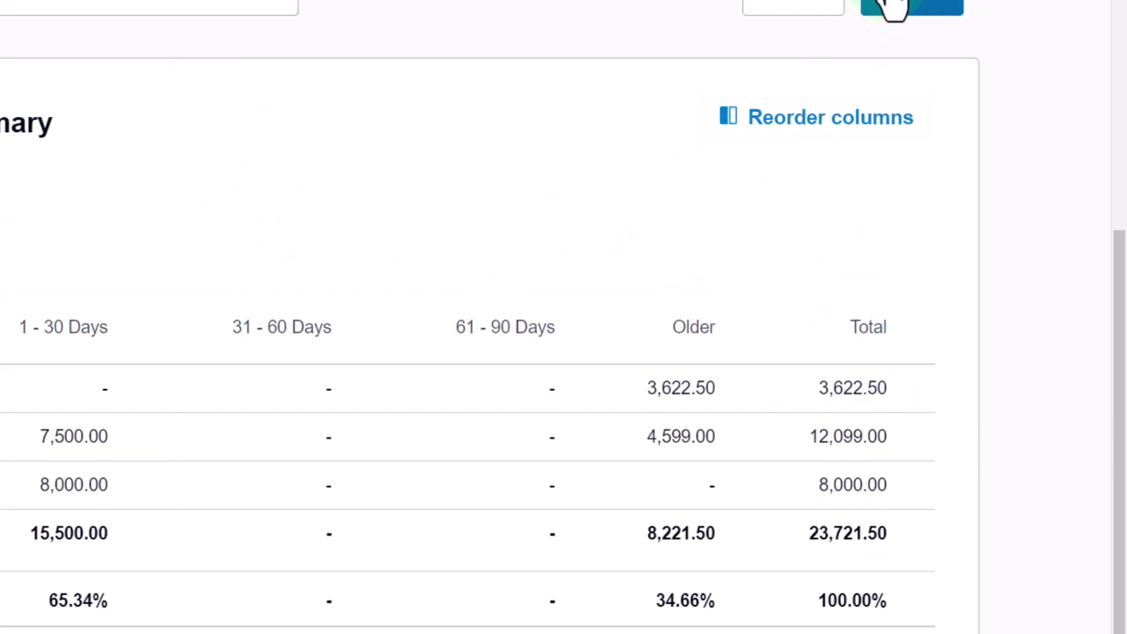
left_click(892, 7)
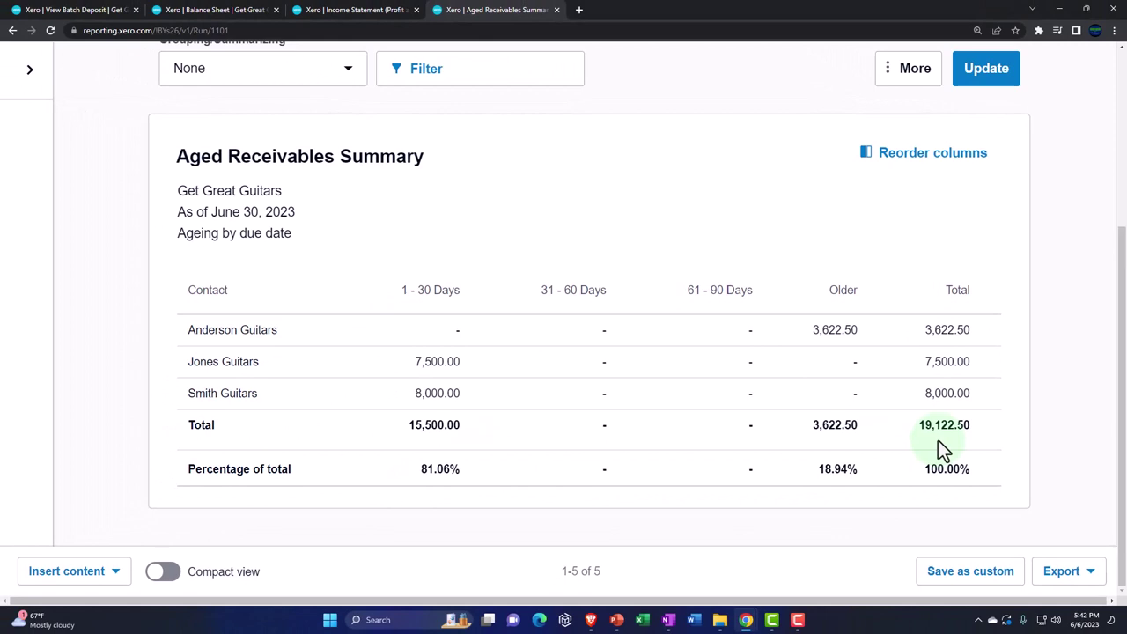
left_click(224, 10)
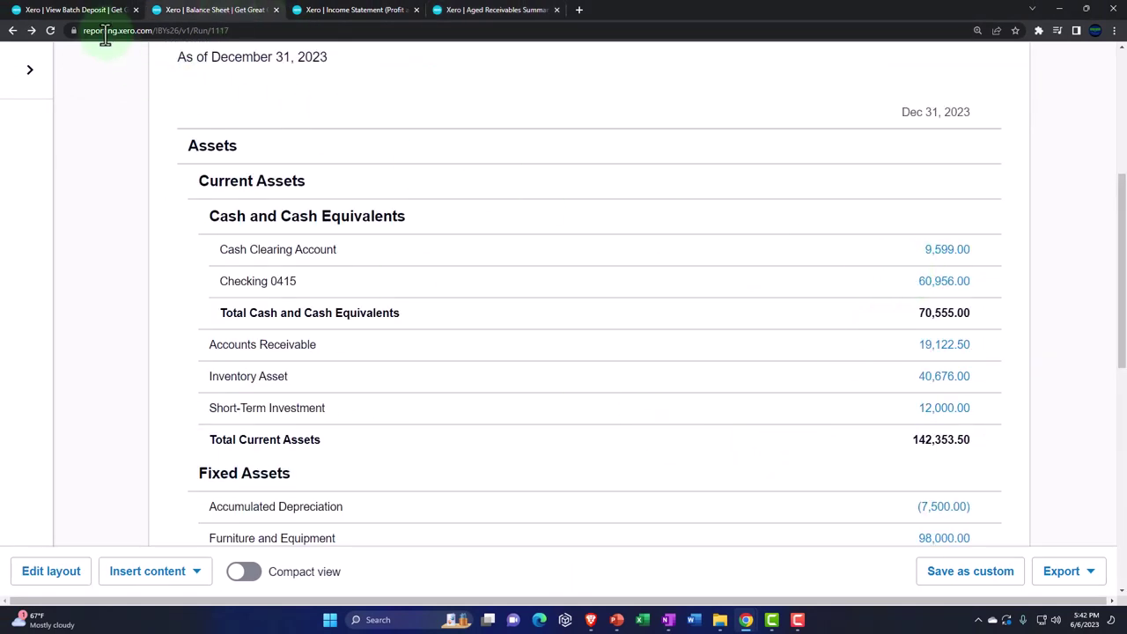
left_click(79, 11)
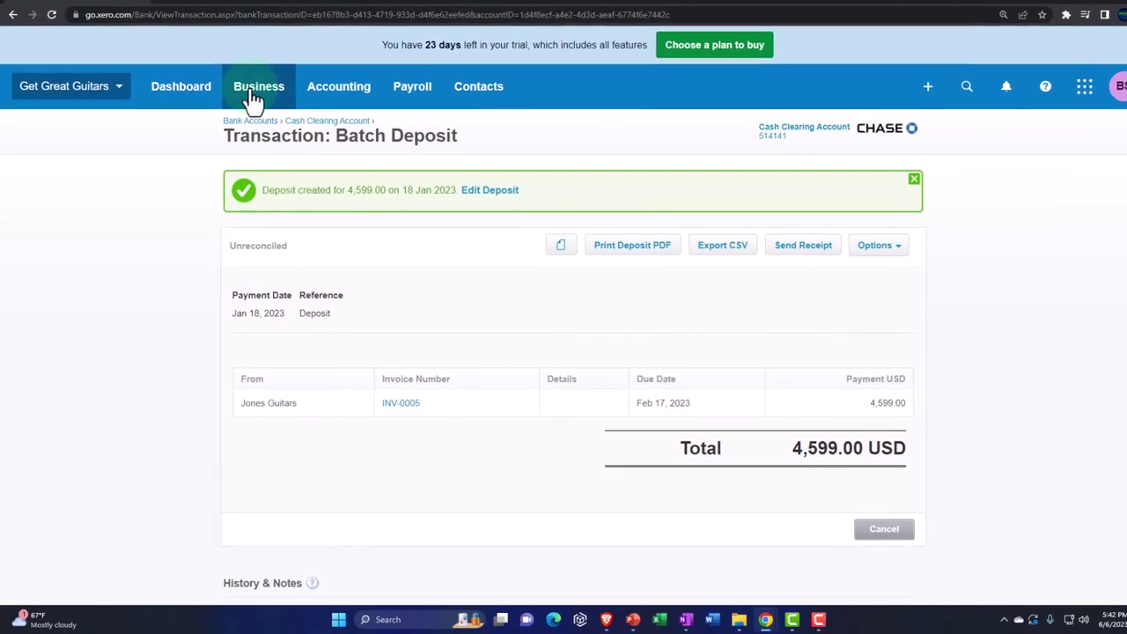
Verify three invoices still await payment and INV-0005 shows paid 4,599.00 on Jan 18, 2023
left_click(252, 101)
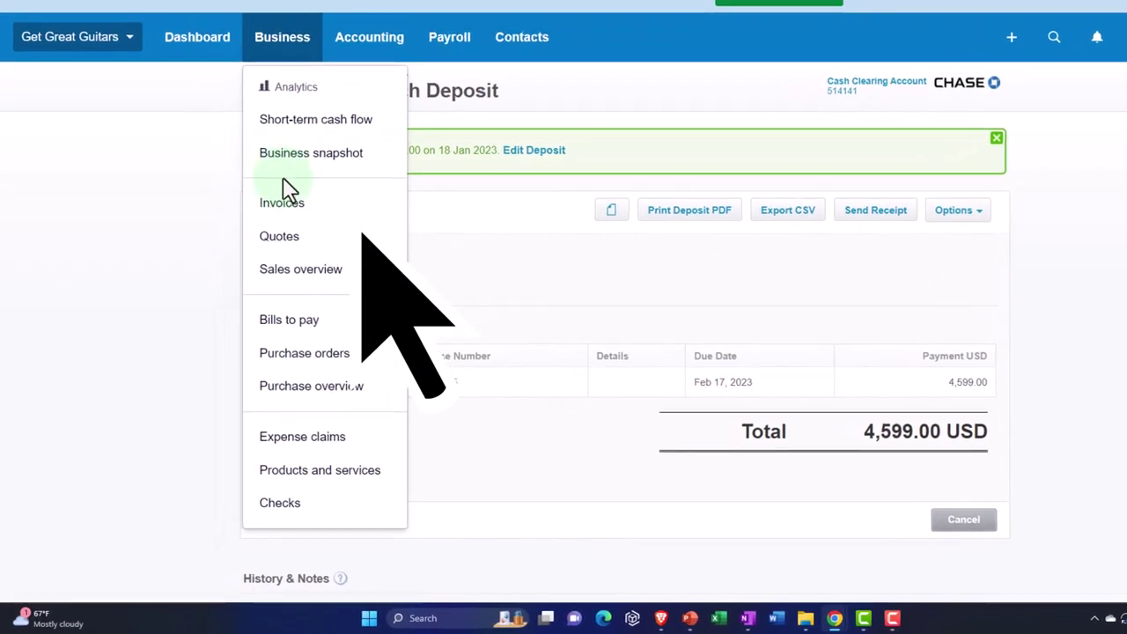
left_click(284, 201)
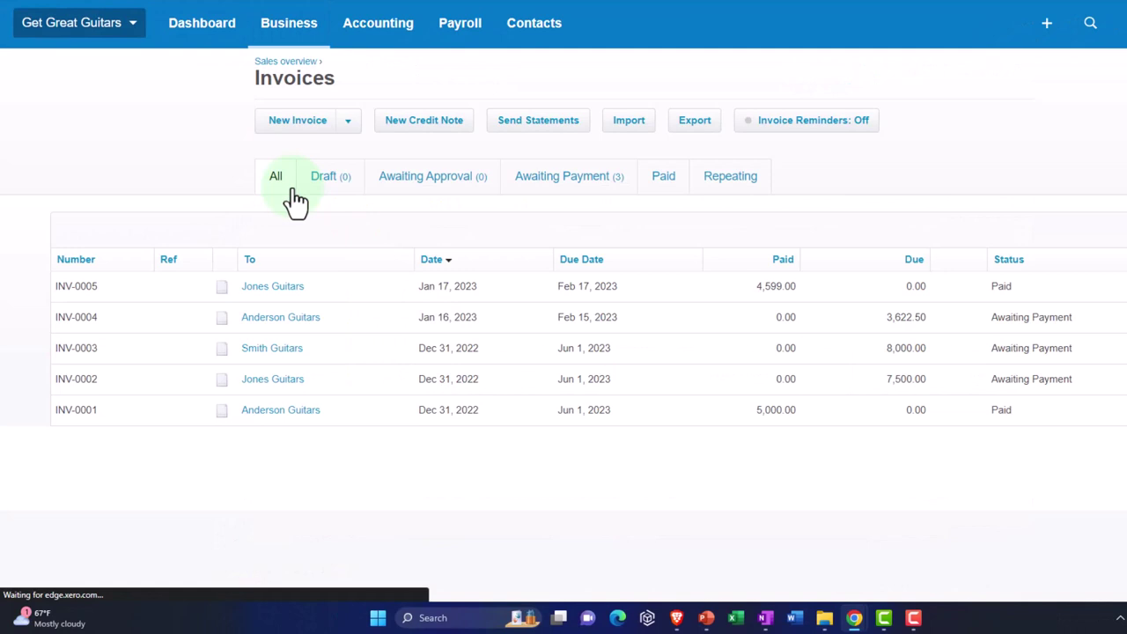
left_click(595, 194)
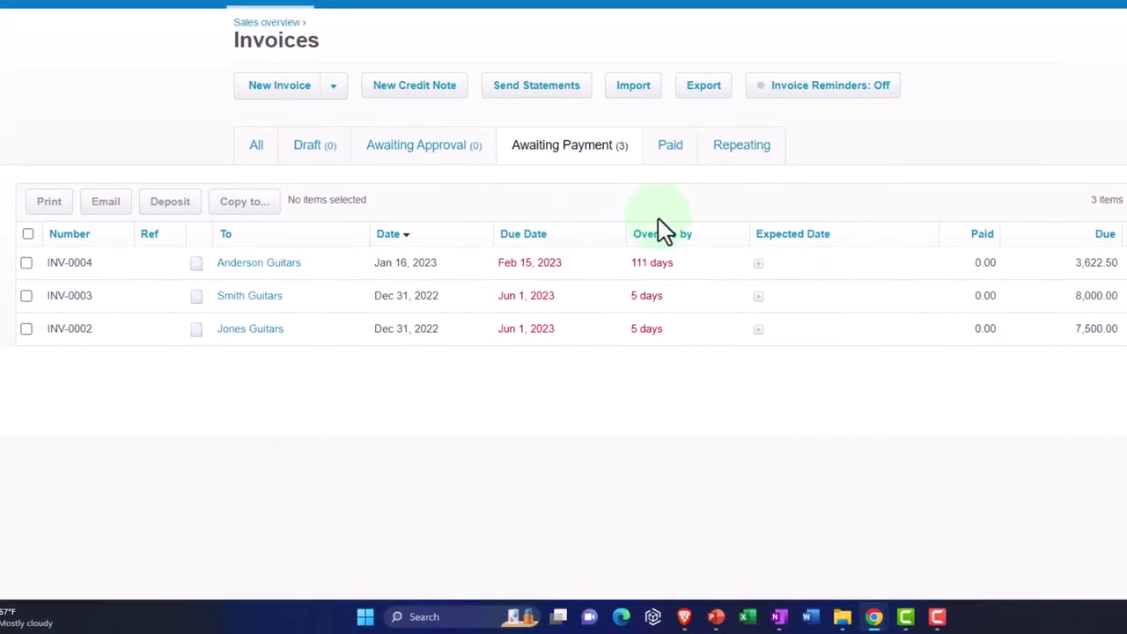
left_click(665, 148)
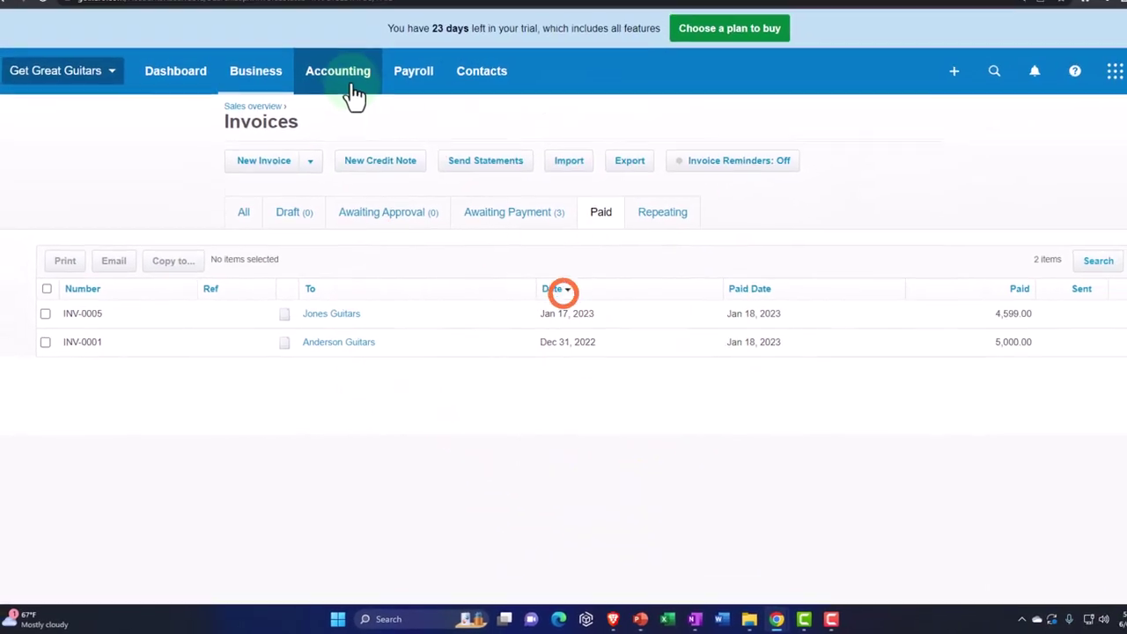
left_click(476, 85)
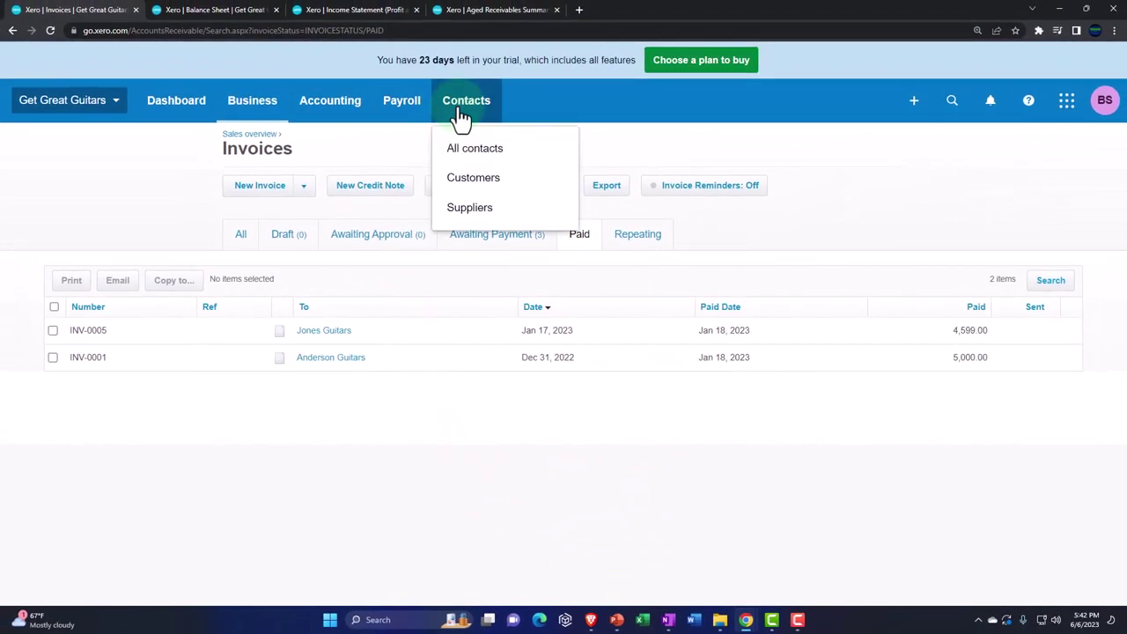
Find Jones Guitars under All contacts and open its paid invoice INV-0005 from Activity
left_click(469, 155)
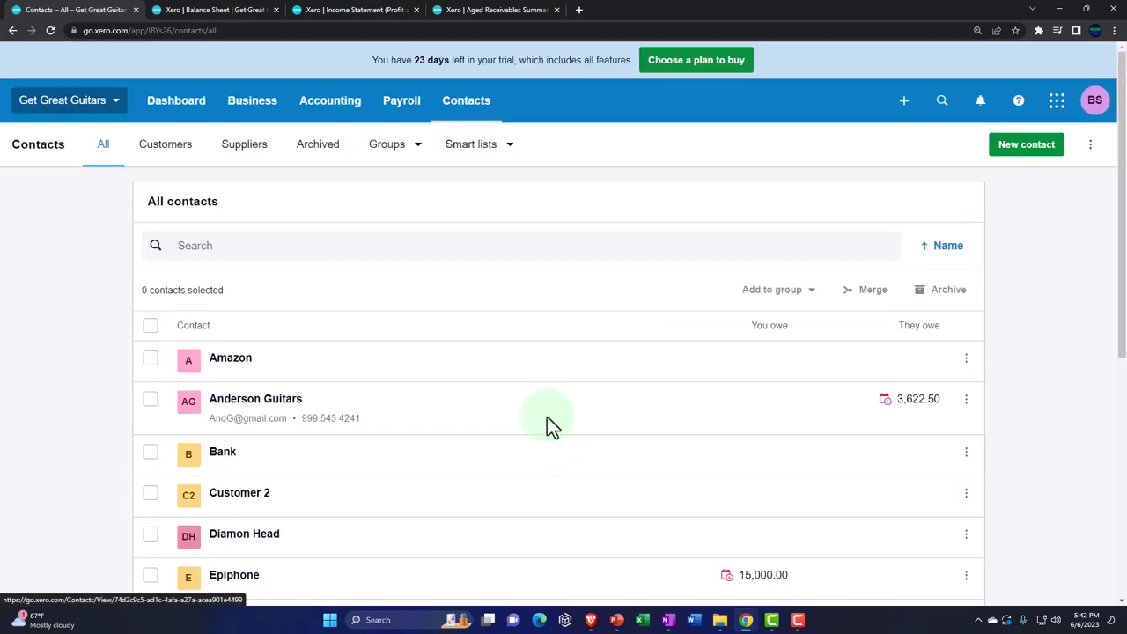
scroll(547, 428, "down", 3)
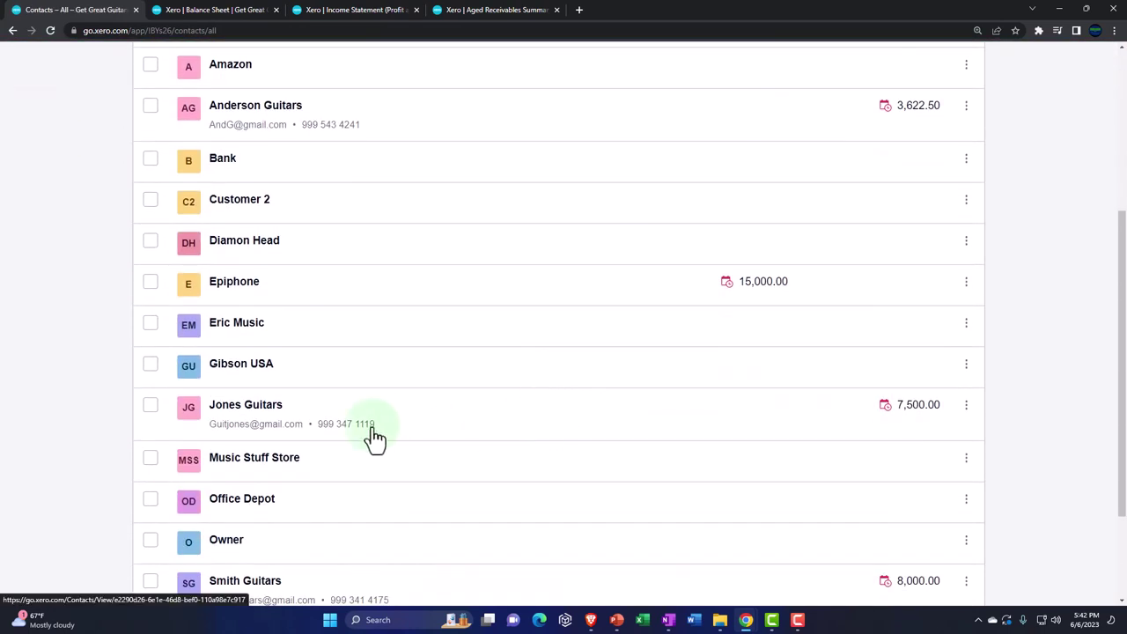
left_click(272, 414)
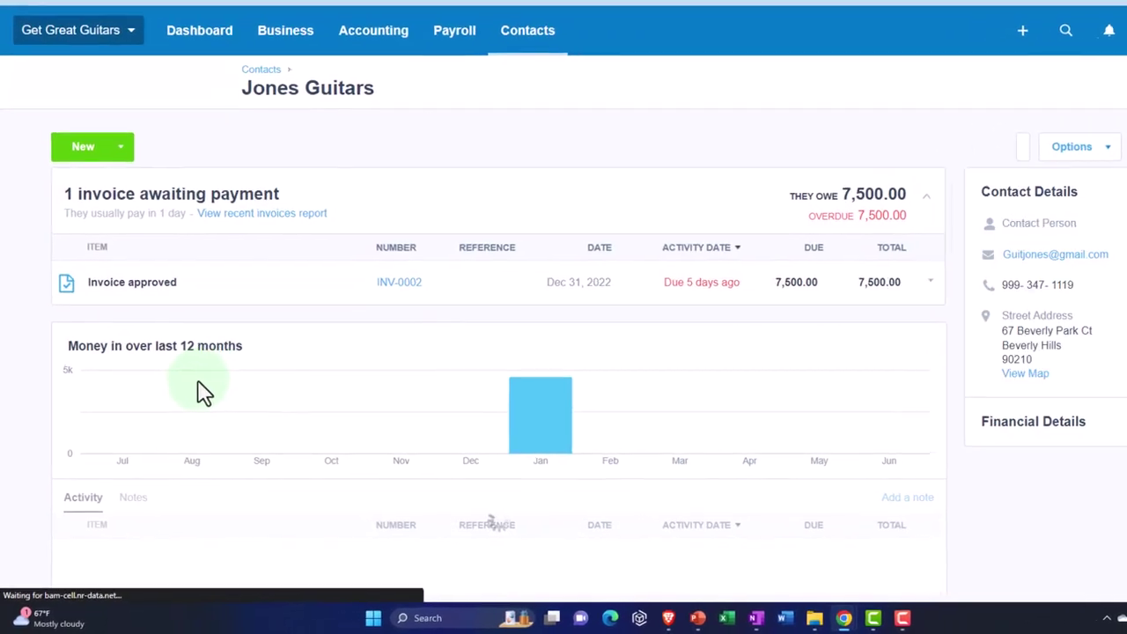
scroll(203, 392, "down", 3)
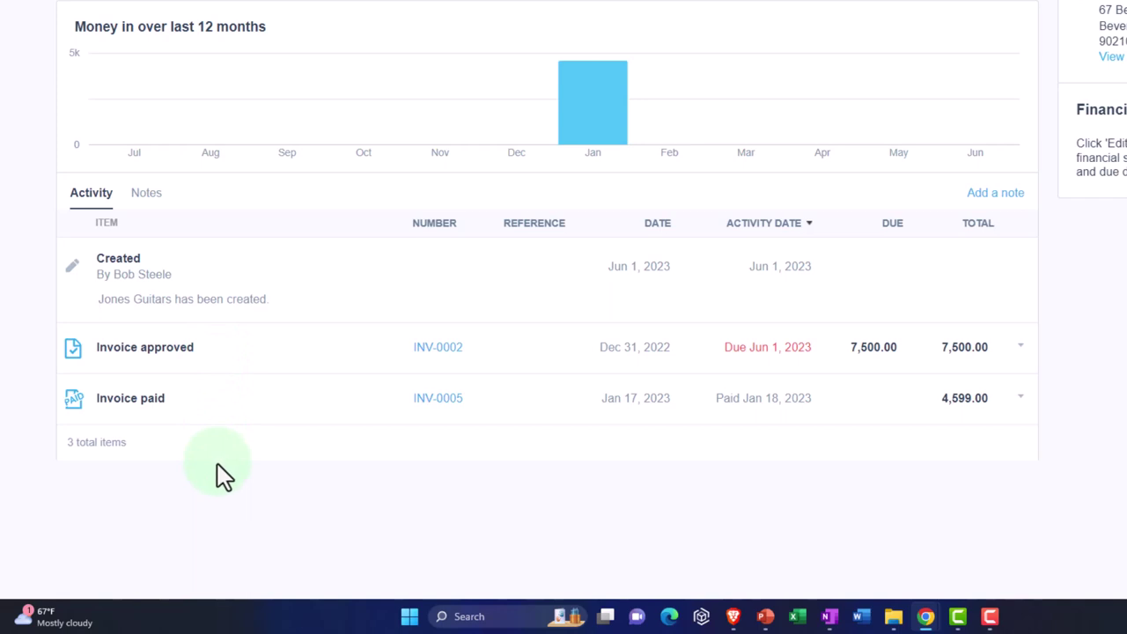
left_click(437, 398)
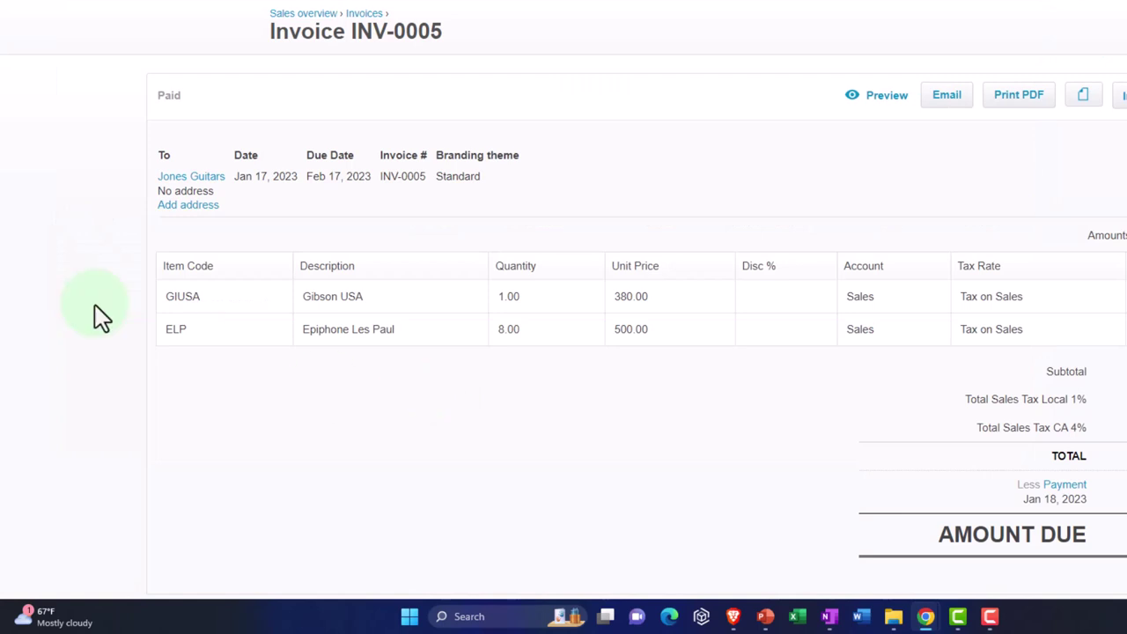
View the 4,599.00 batch deposit that paid INV-0005, then go back to the Invoices list
scroll(80, 296, "down", 4)
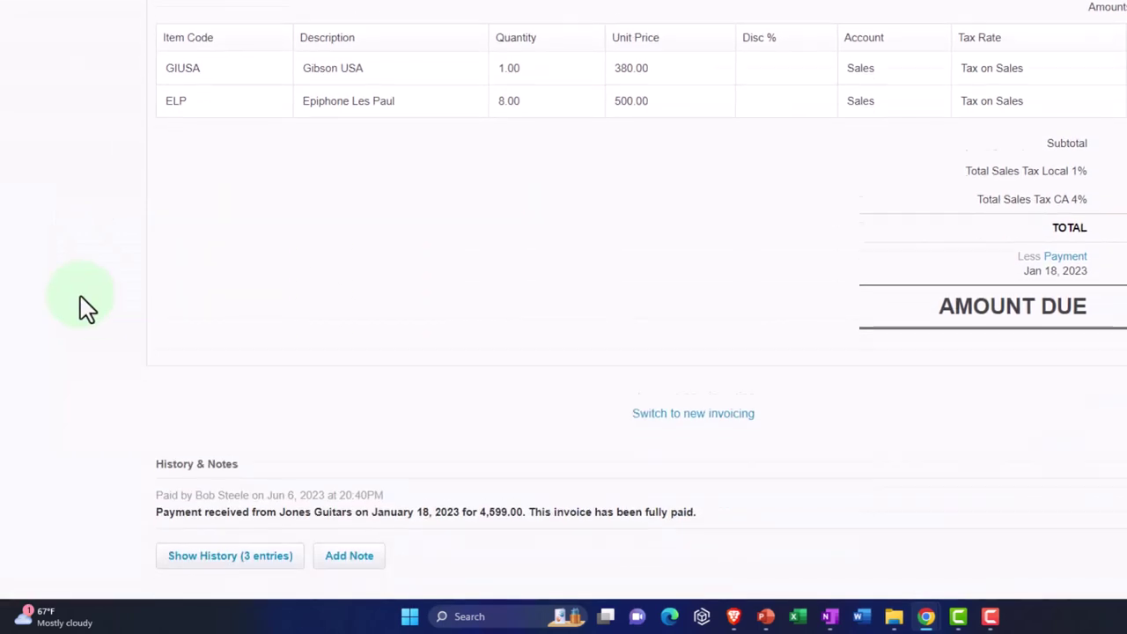
scroll(87, 304, "up", 3)
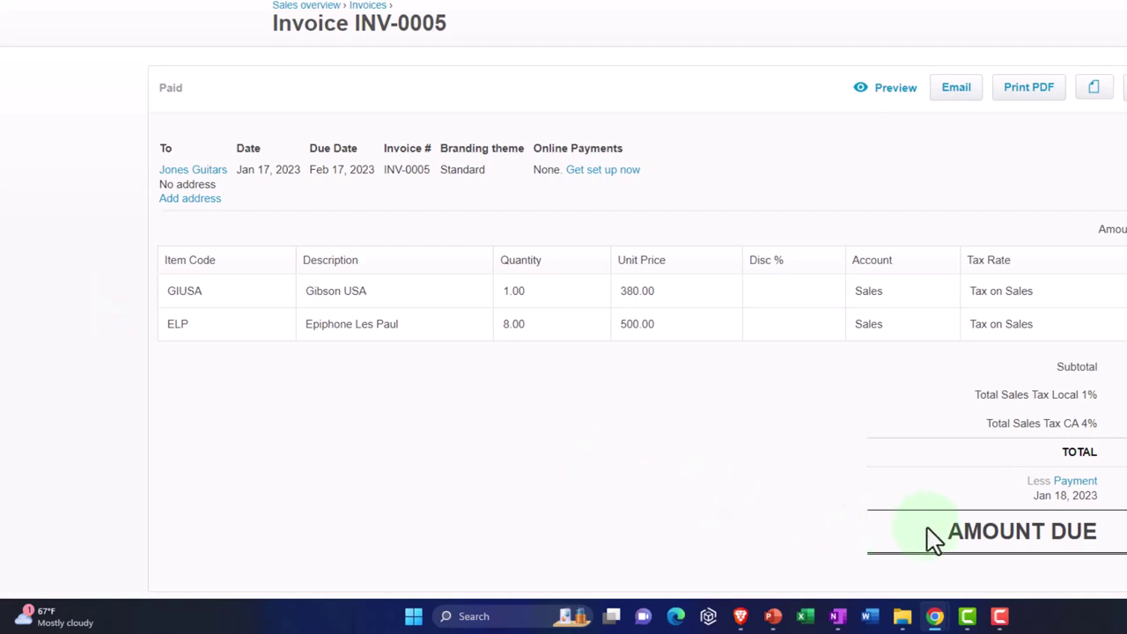
left_click(1075, 484)
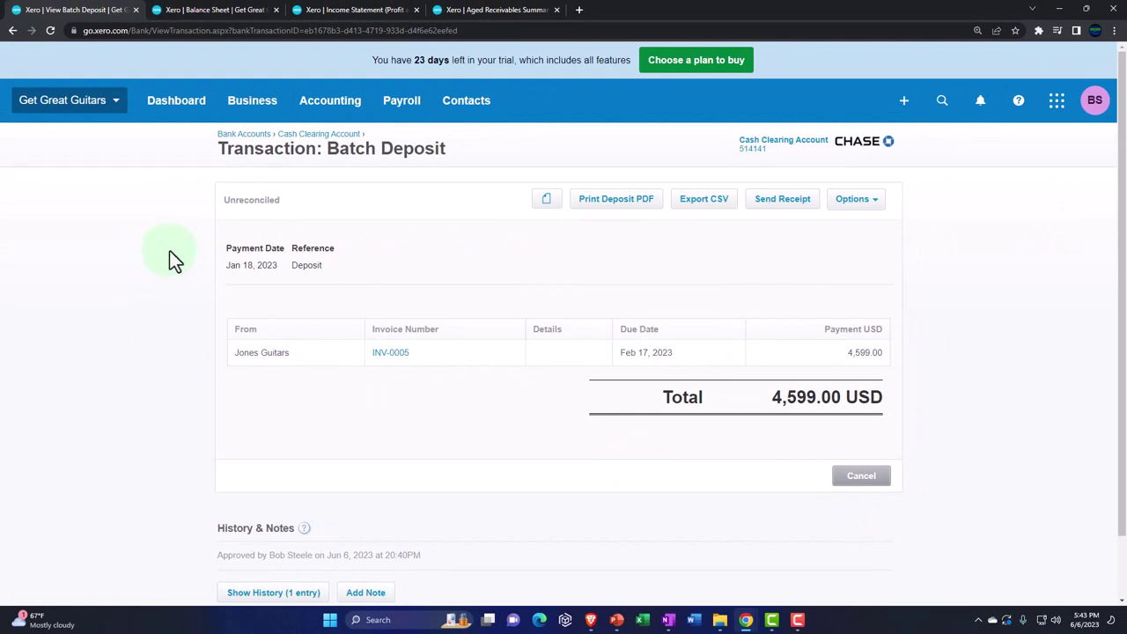
left_click(261, 110)
left_click(271, 252)
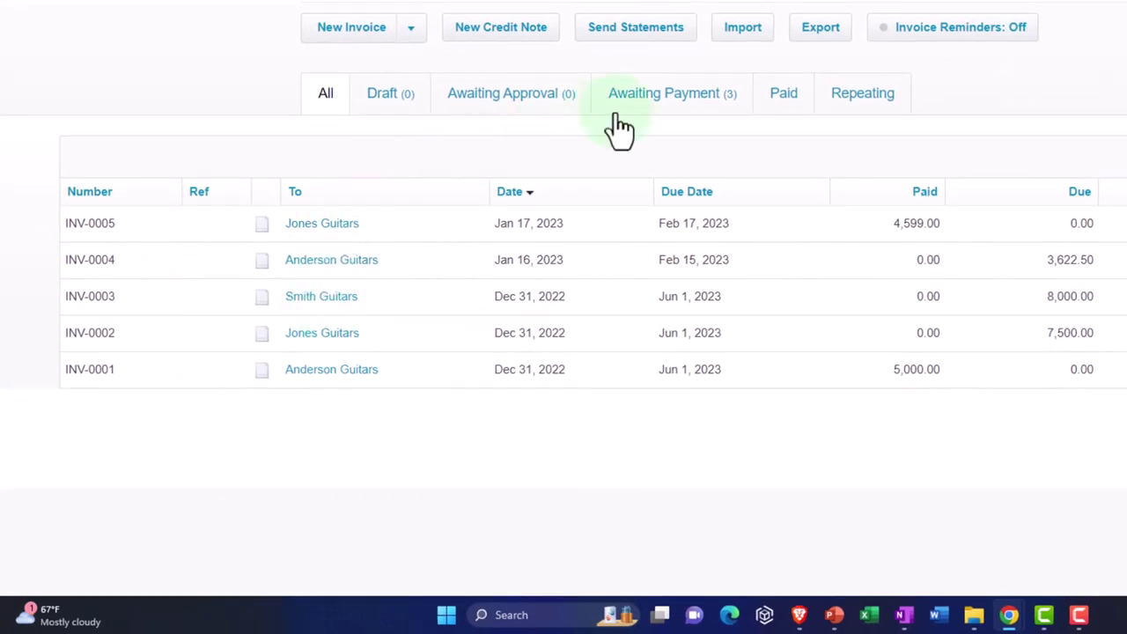
Start a batch deposit for awaiting-payment invoice INV-0003, dated 18 Jan 2023
left_click(647, 113)
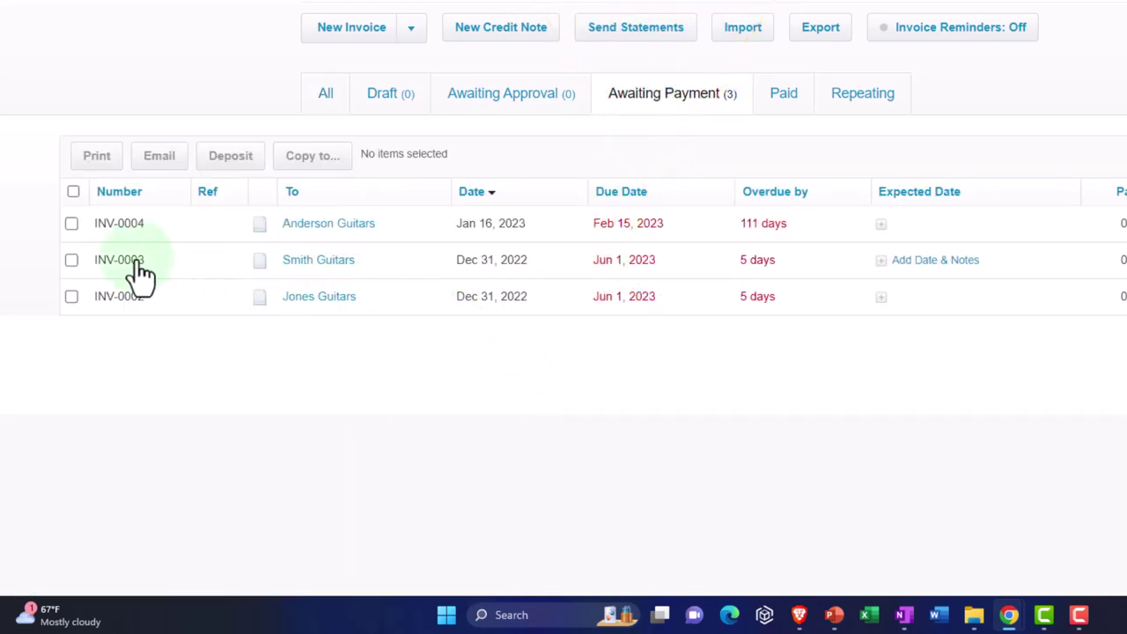
left_click(71, 260)
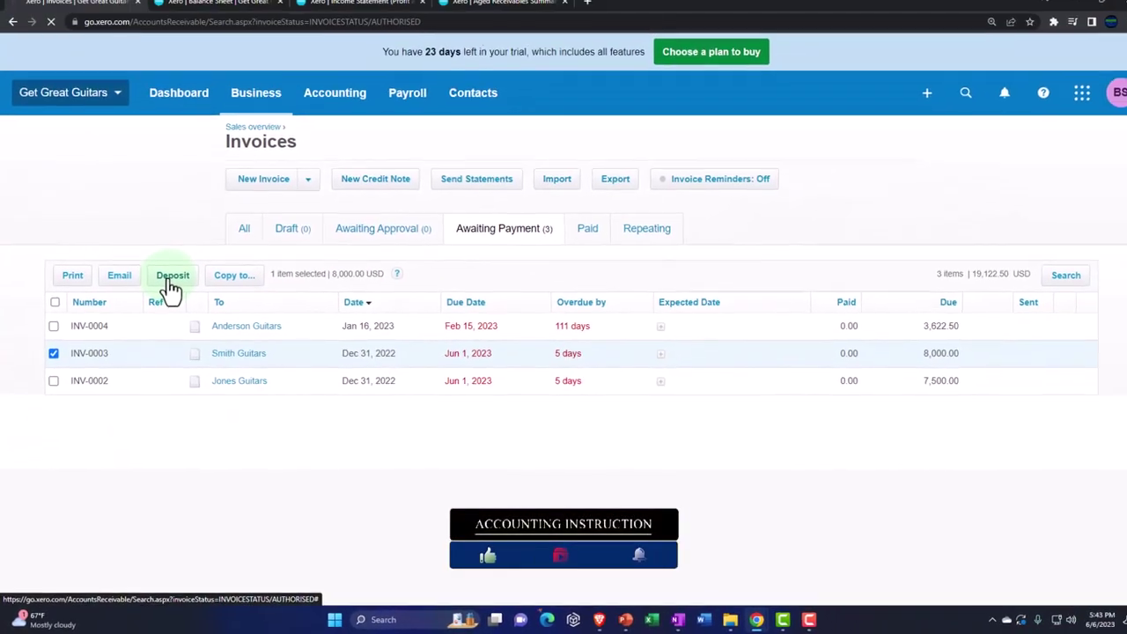
left_click(170, 280)
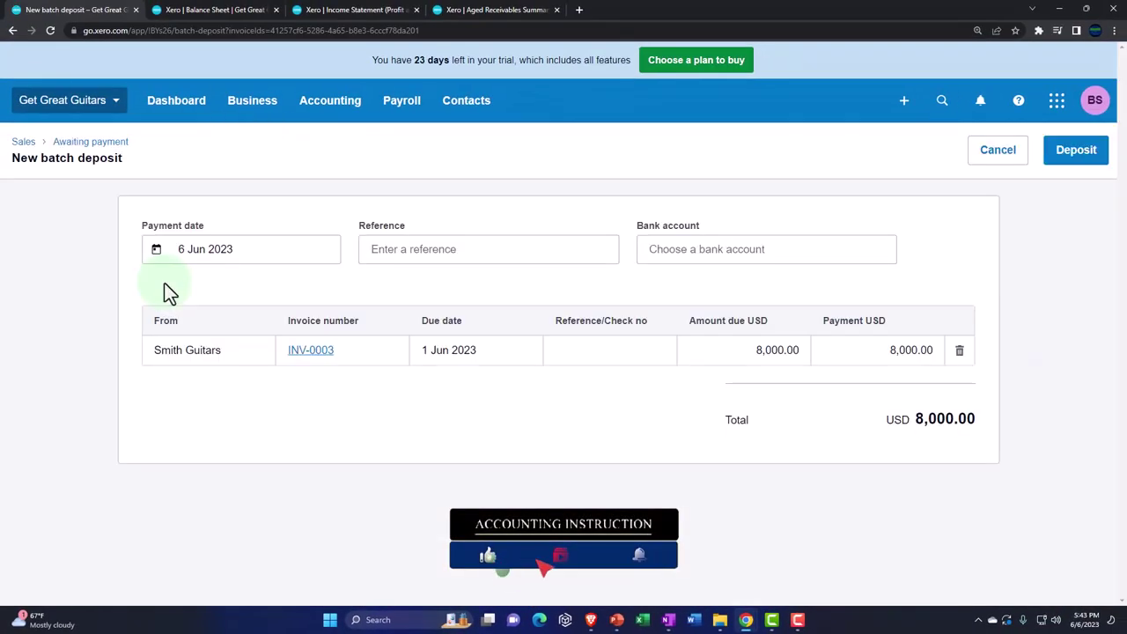
left_click(262, 254)
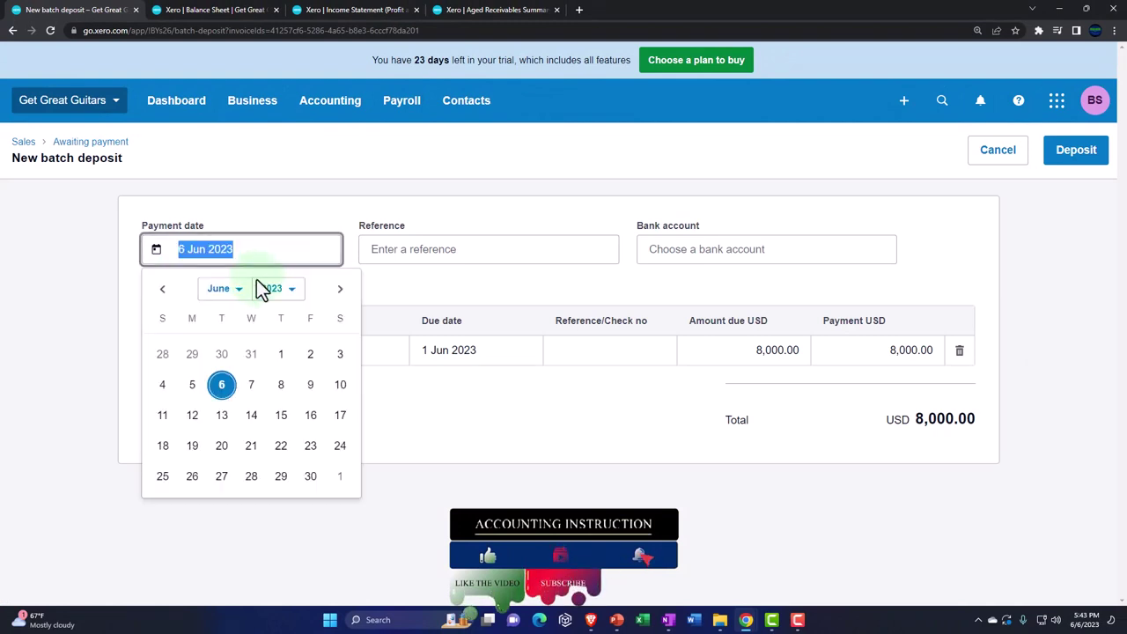
left_click(247, 293)
left_click(233, 306)
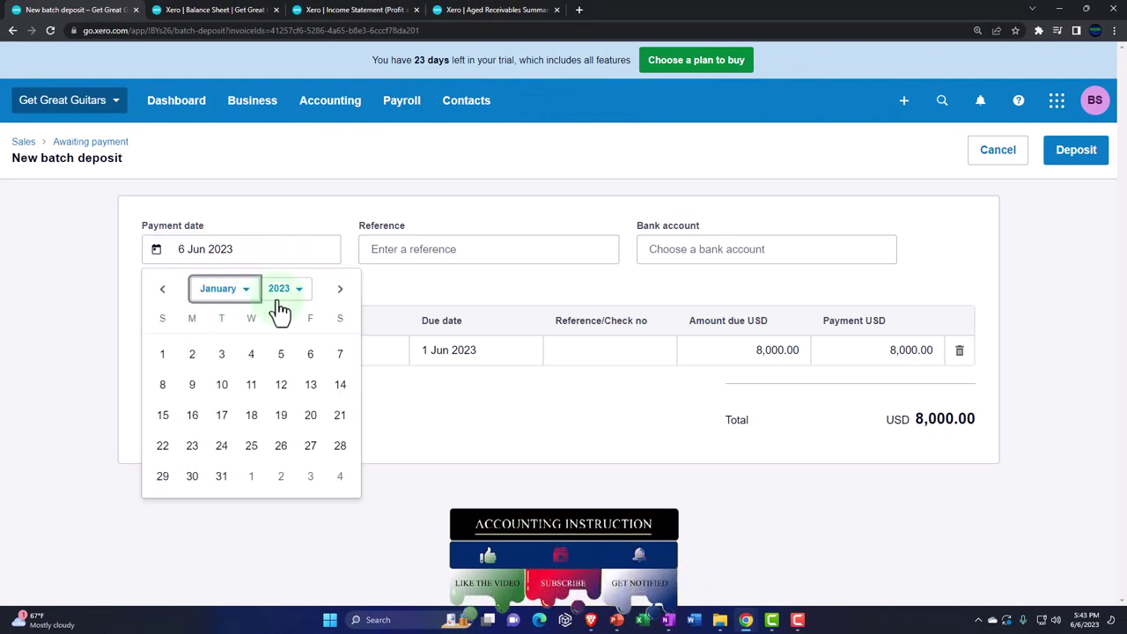
left_click(254, 417)
Use reference 'Deposit' and account 1110 Cash Clearing, save, and return to the Balance Sheet
key("Tab")
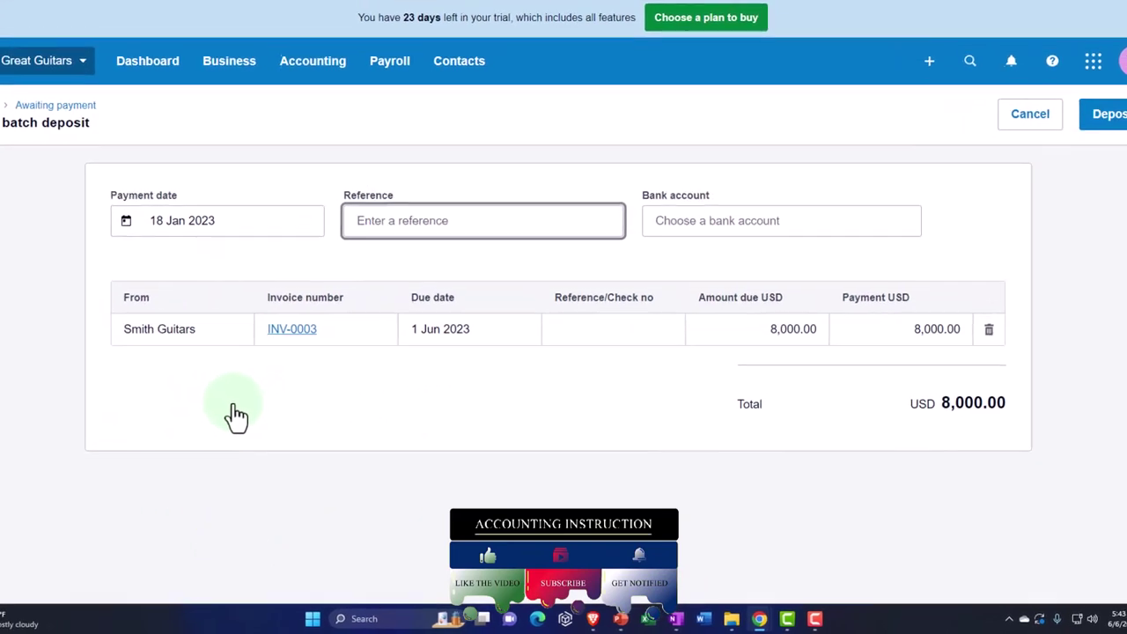
type("Deposit")
key("Tab")
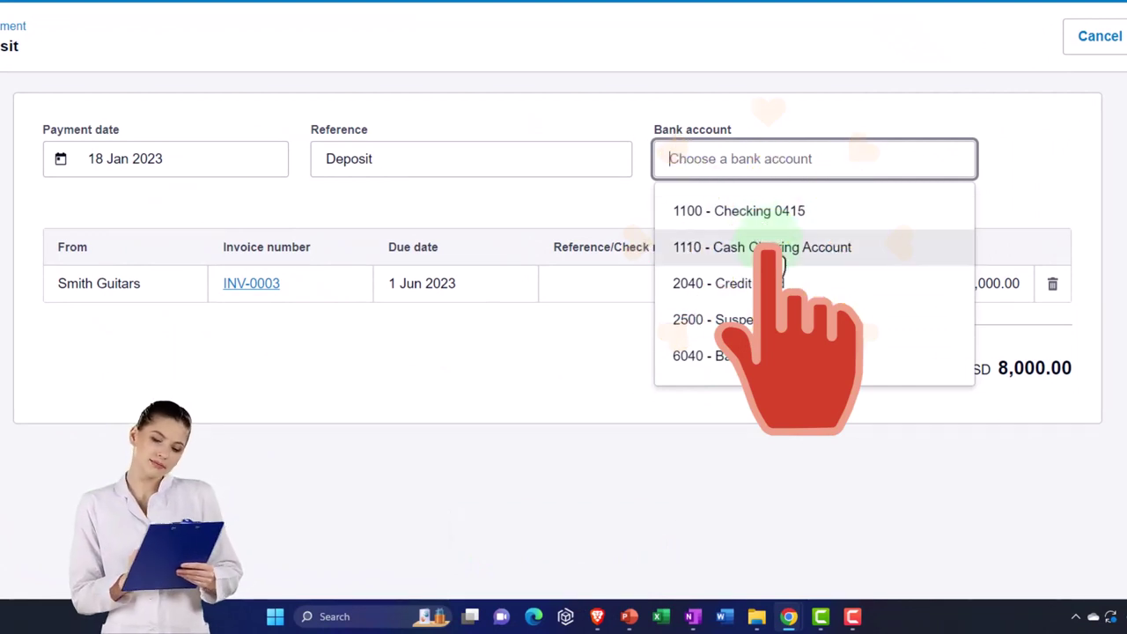
left_click(772, 248)
key("Tab")
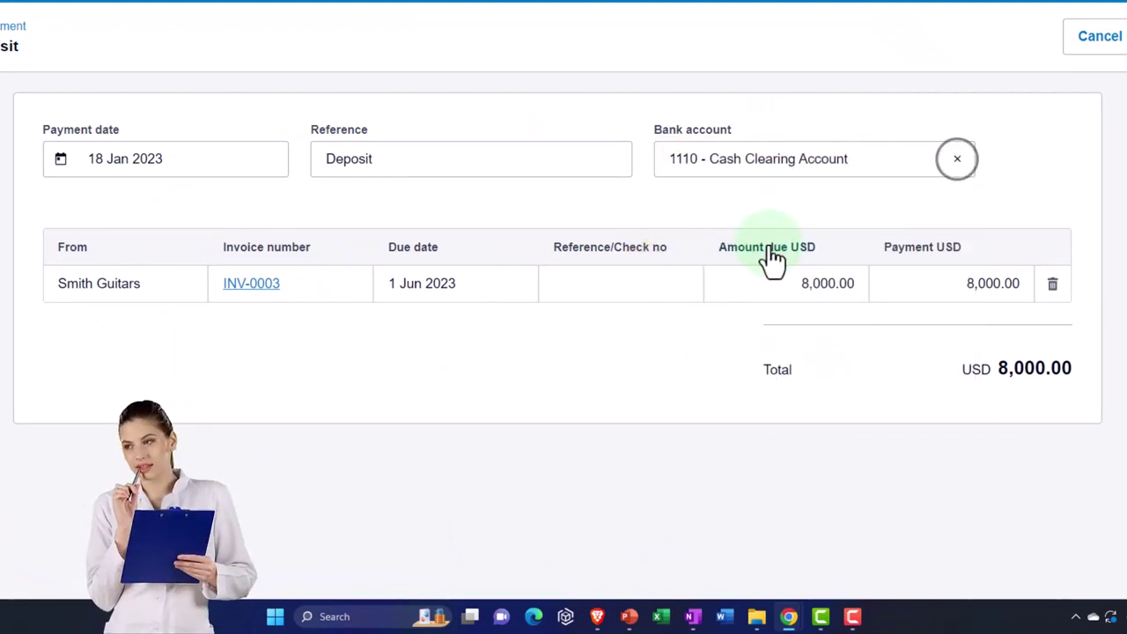
key("Tab")
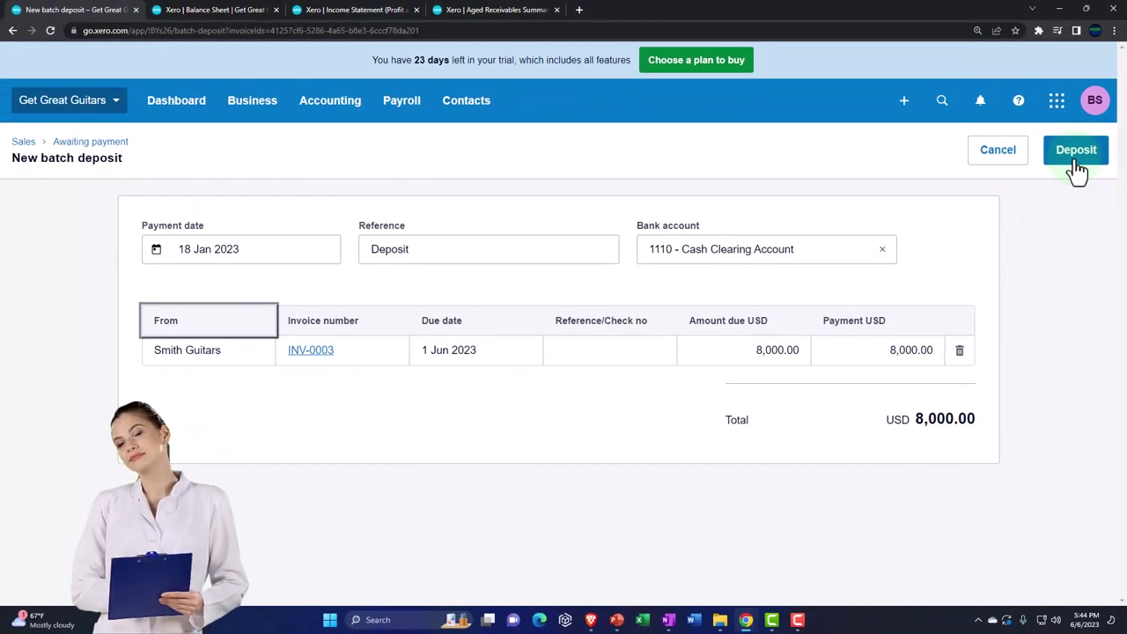
left_click(1078, 169)
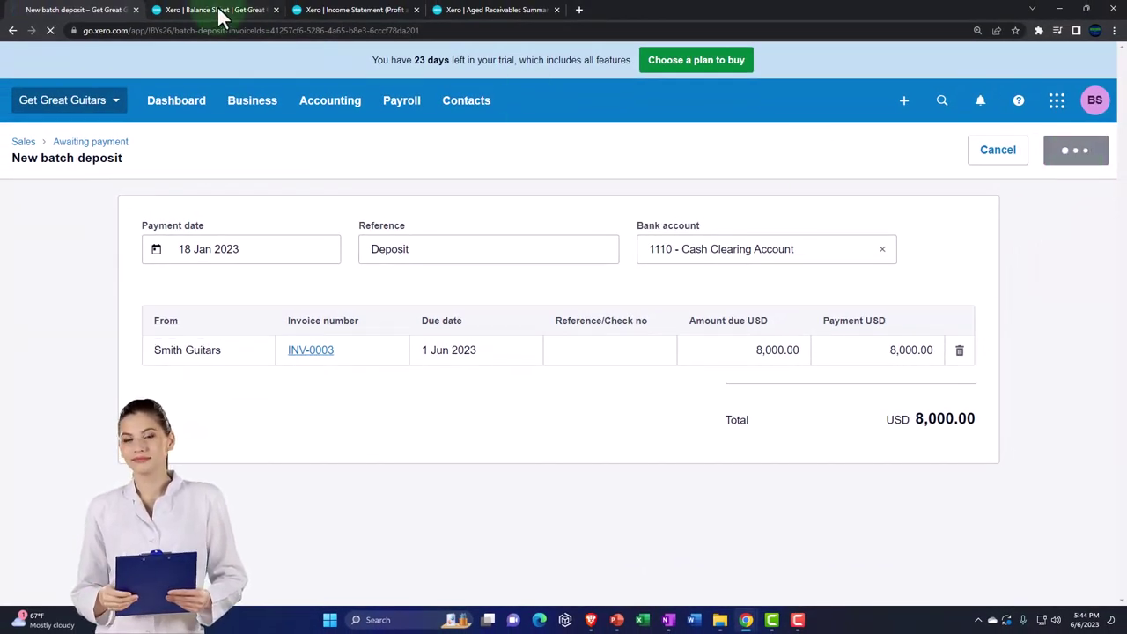
left_click(218, 10)
scroll(634, 269, "up", 3)
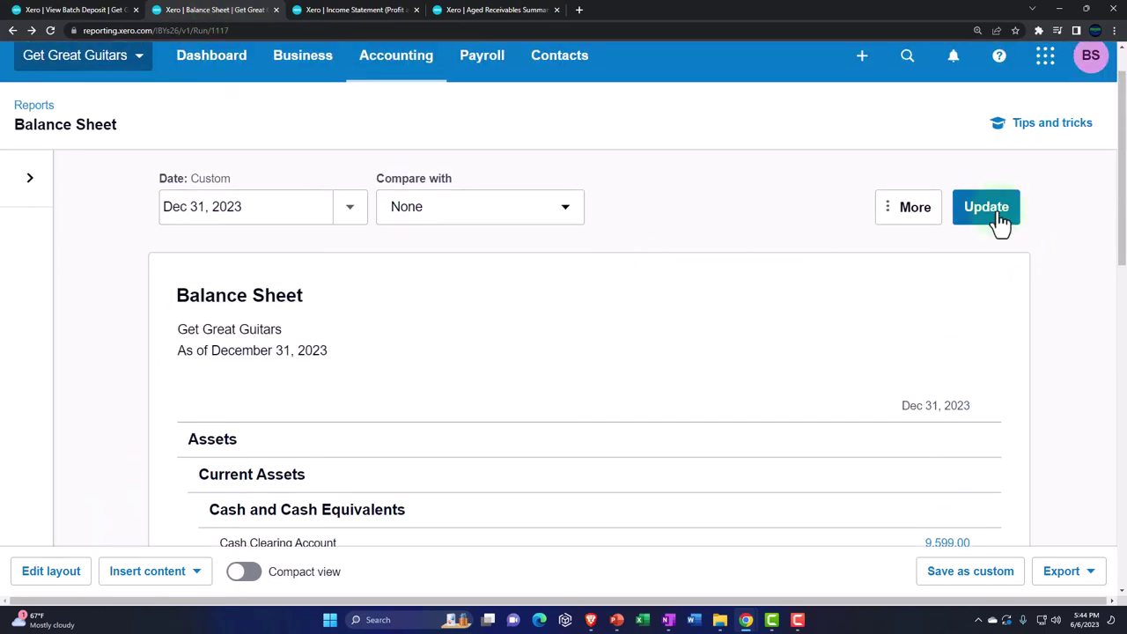
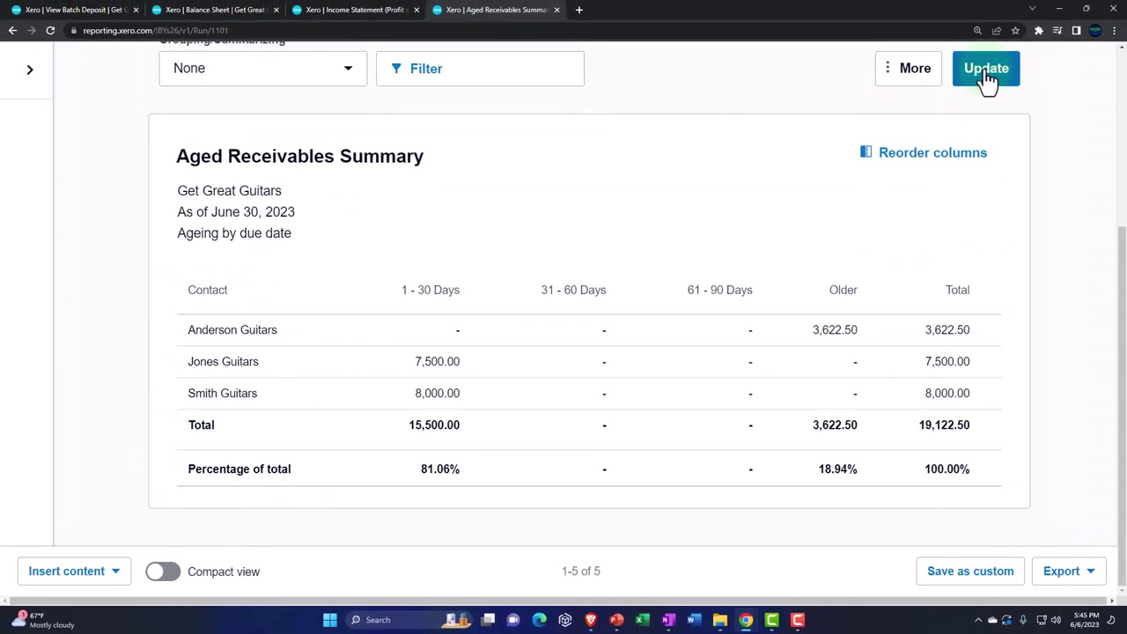
Refresh the Aged Receivables report, then review the invoices still awaiting payment
left_click(986, 71)
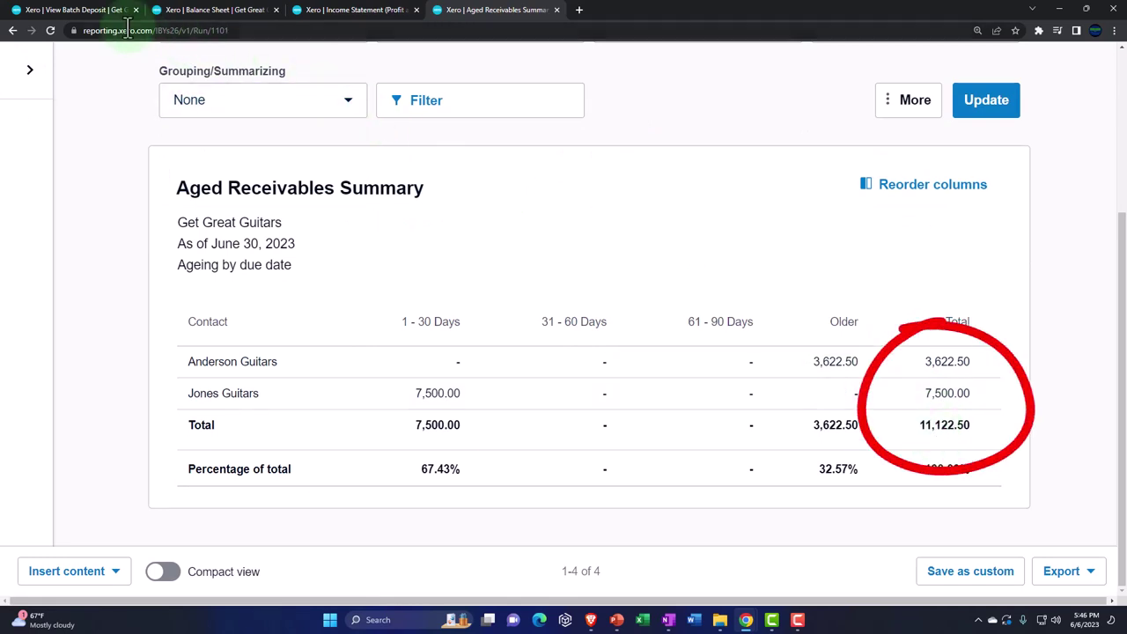
left_click(77, 12)
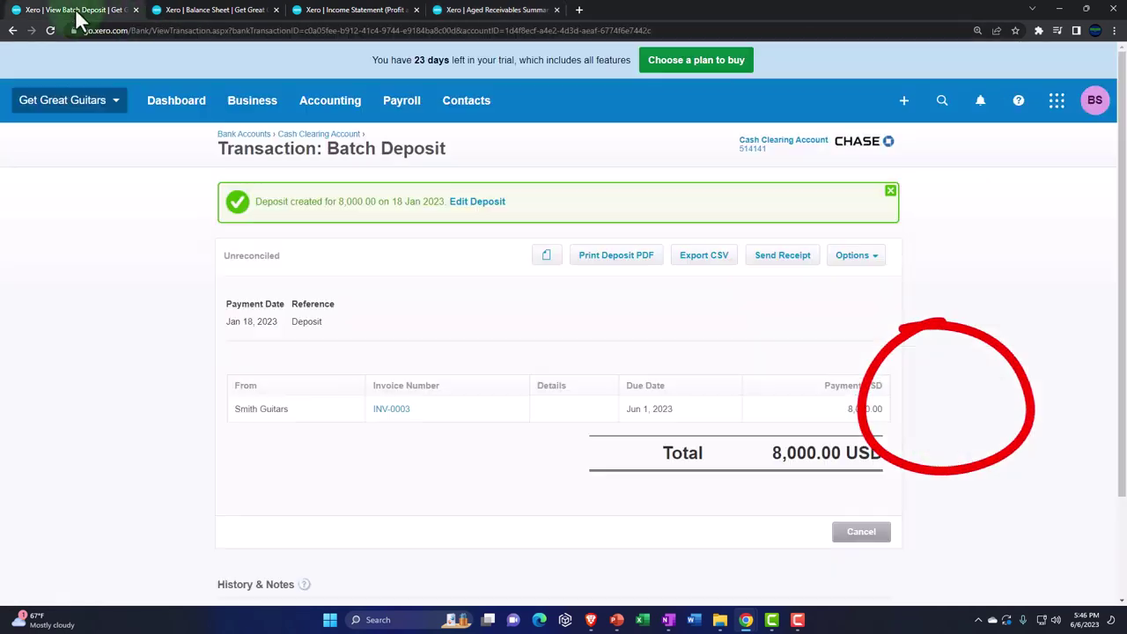
left_click(250, 104)
left_click(264, 246)
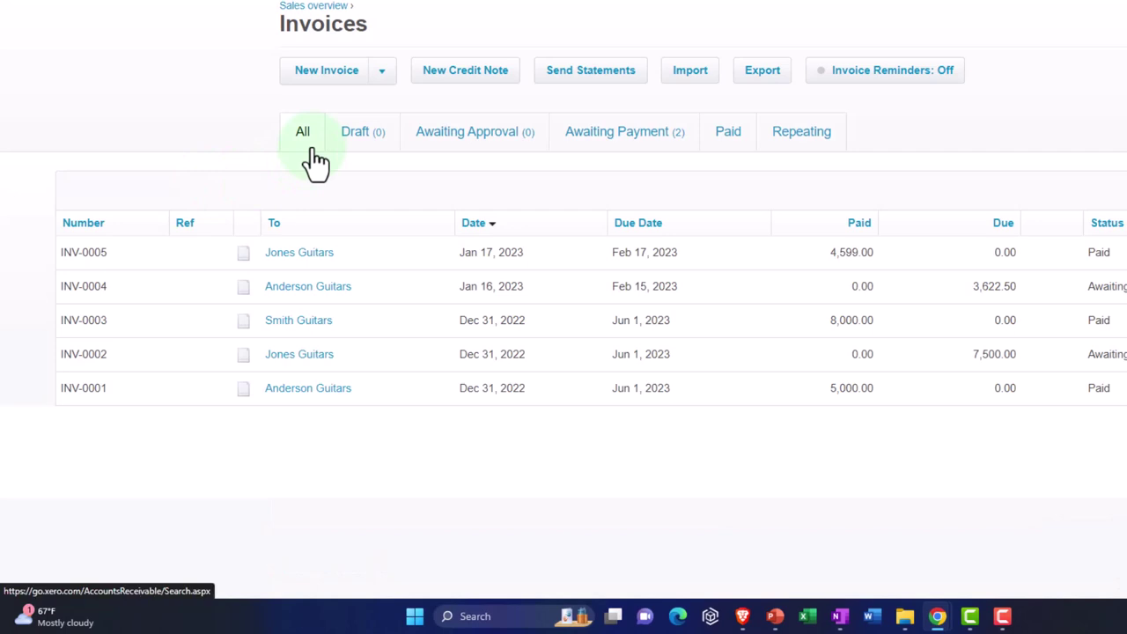
left_click(614, 149)
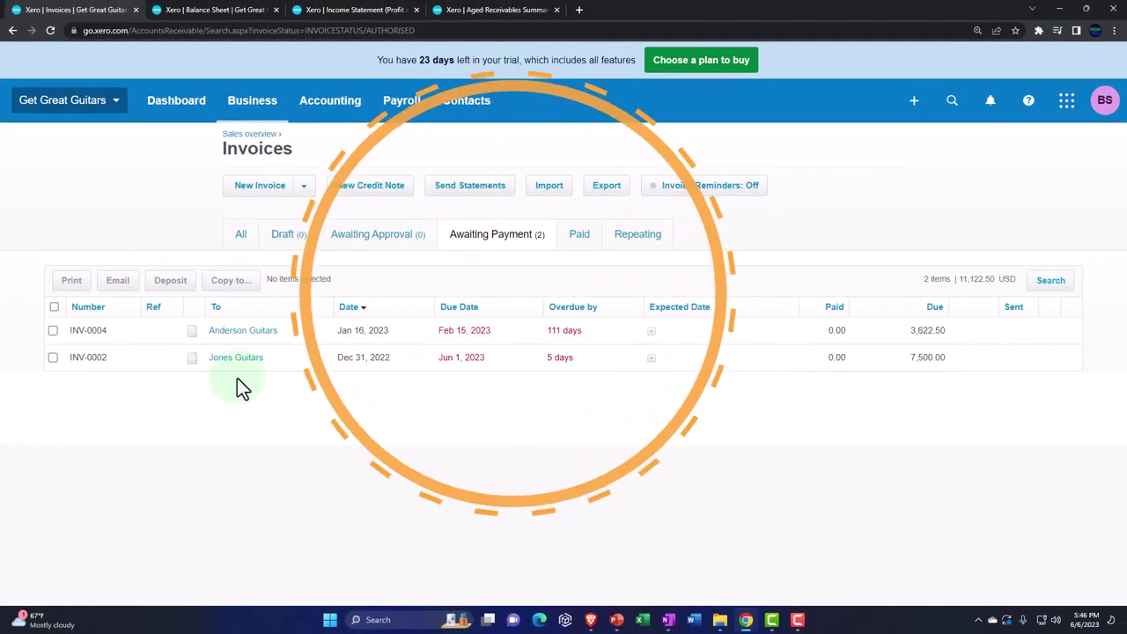
Review the paid invoices, then bring up the full contacts list
left_click(576, 237)
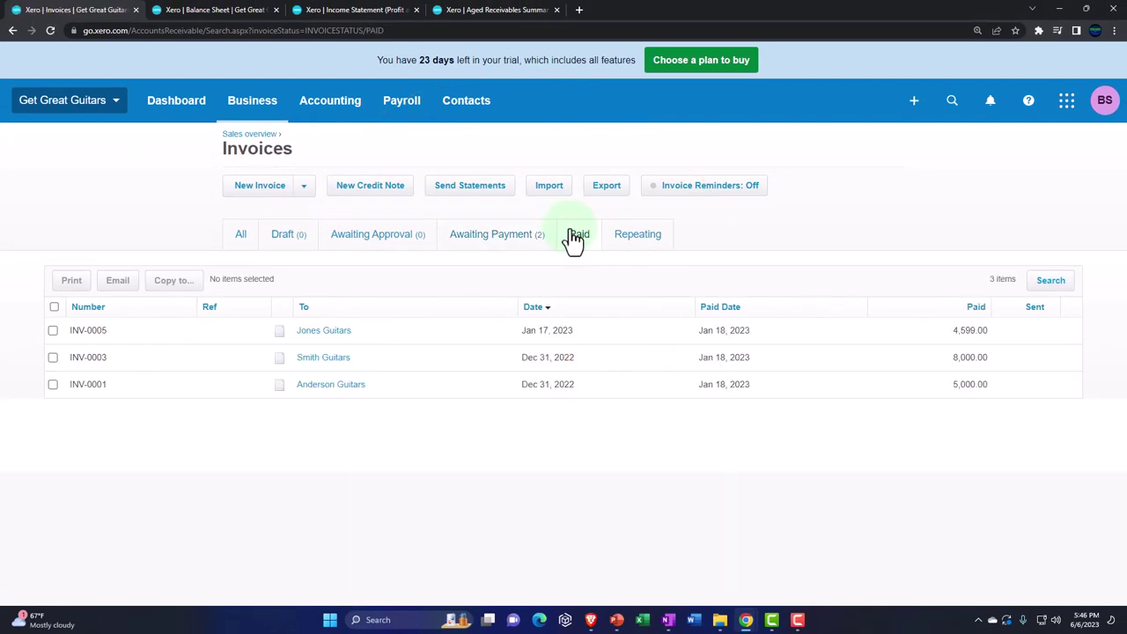
left_click(484, 112)
left_click(476, 152)
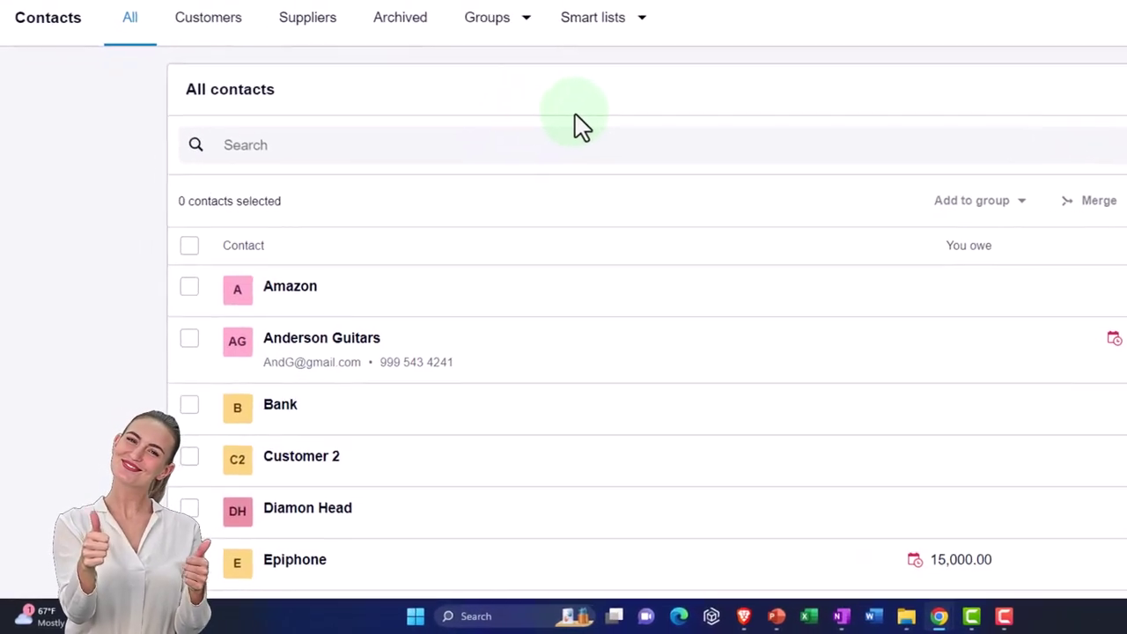
Open Smith Guitars' contact record and confirm nothing awaits payment, with 0.00 owed
scroll(569, 214, "down", 5)
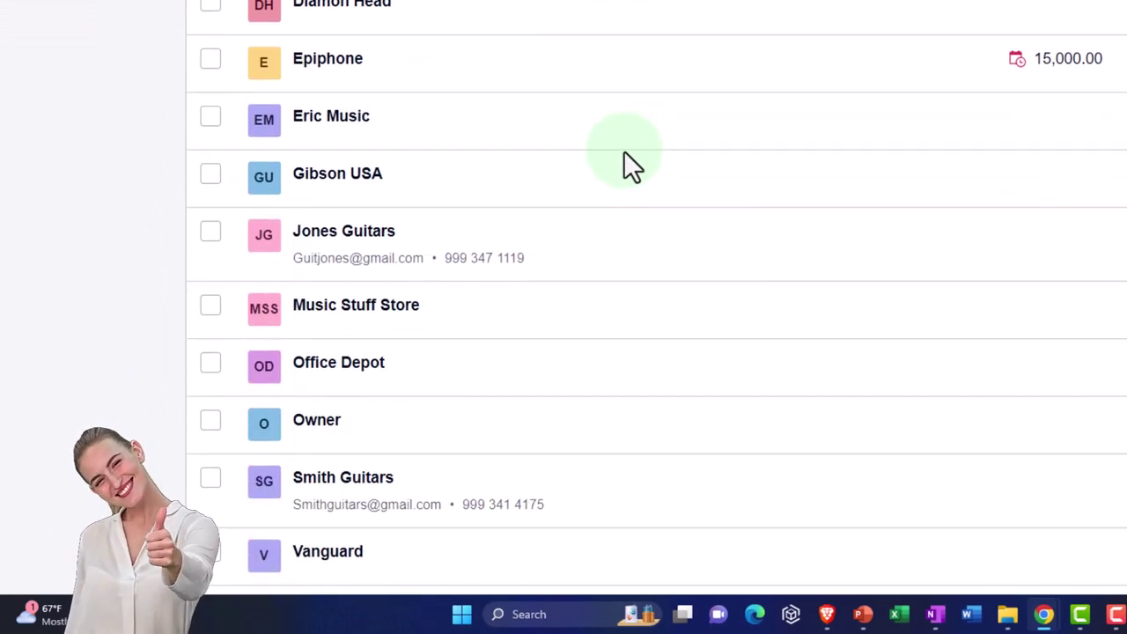
scroll(624, 162, "down", 3)
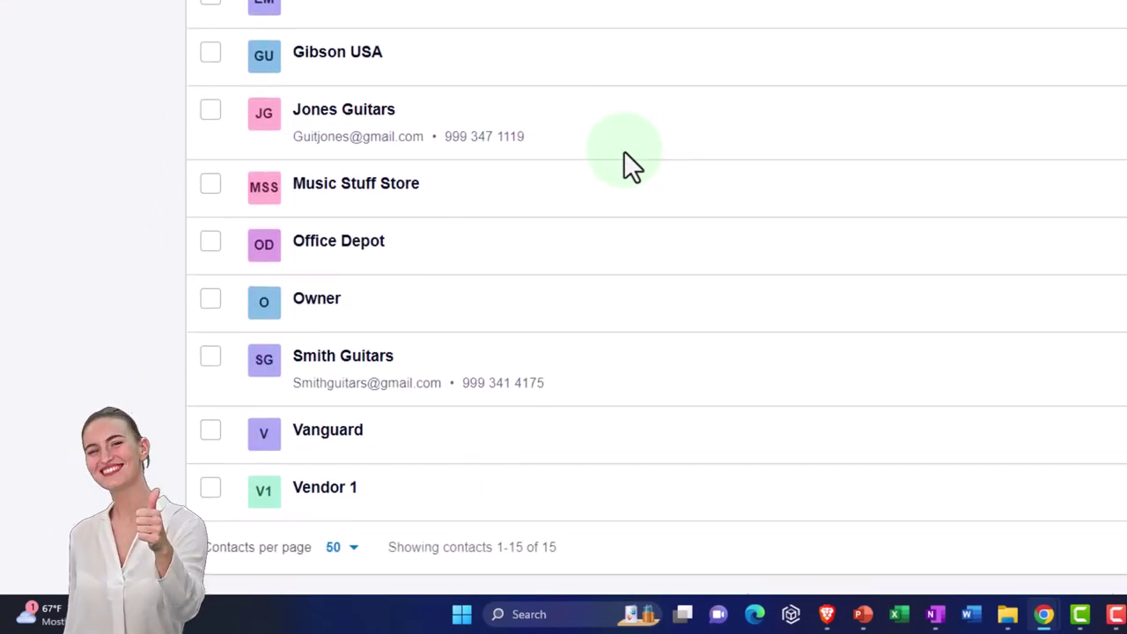
left_click(351, 377)
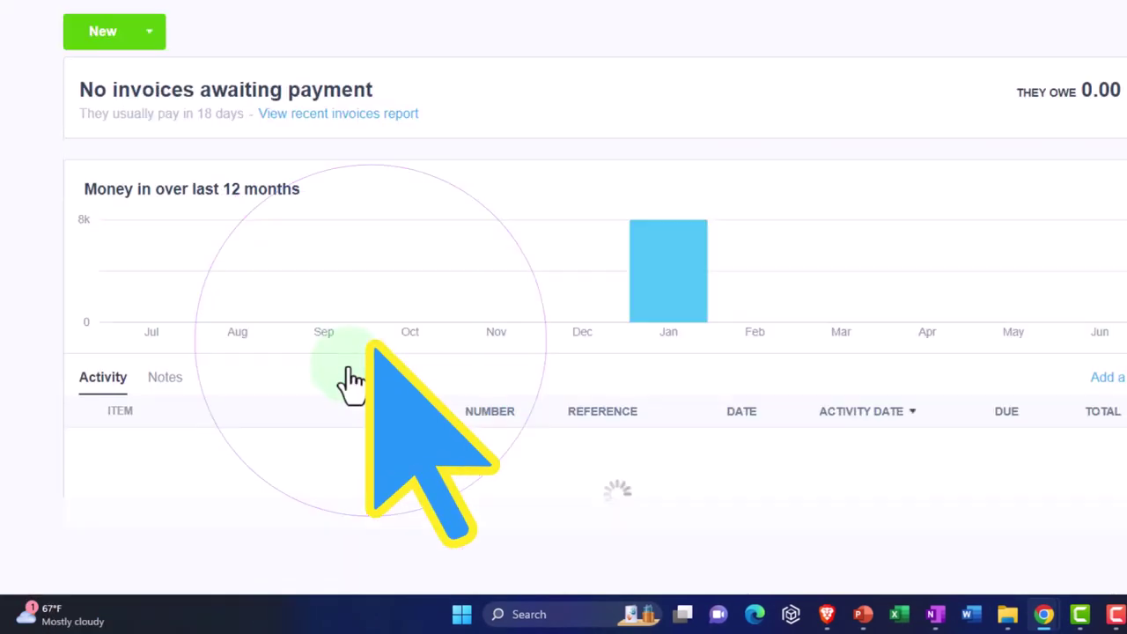
scroll(351, 377, "down", 2)
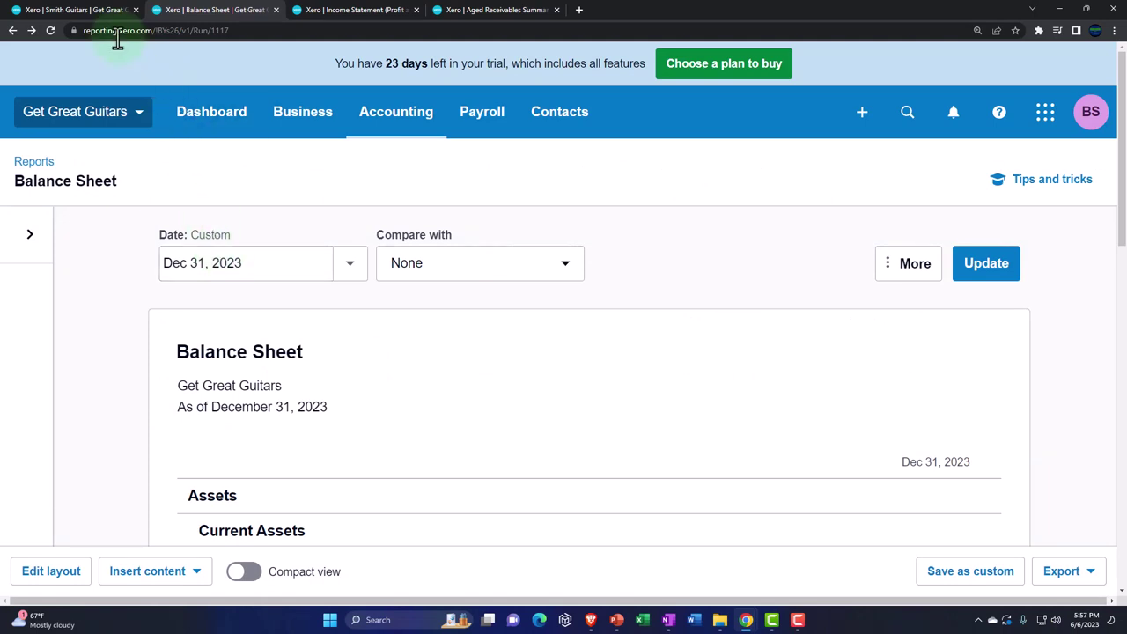
Return from the Smith Guitars contact page to the sales invoices list
left_click(101, 16)
scroll(156, 153, "up", 2)
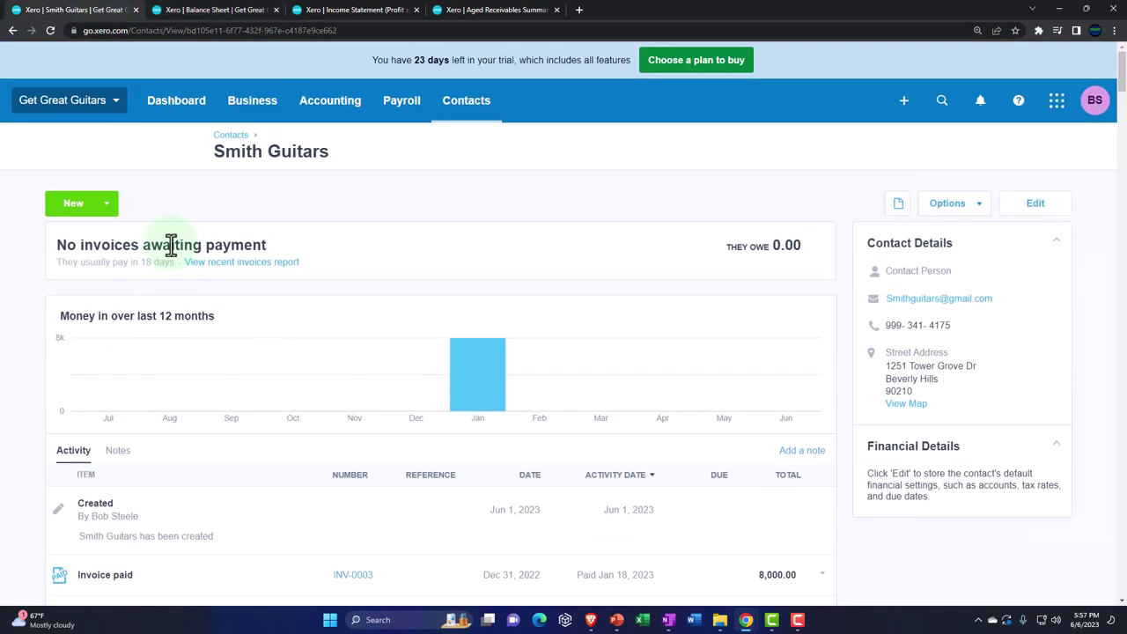
left_click(240, 116)
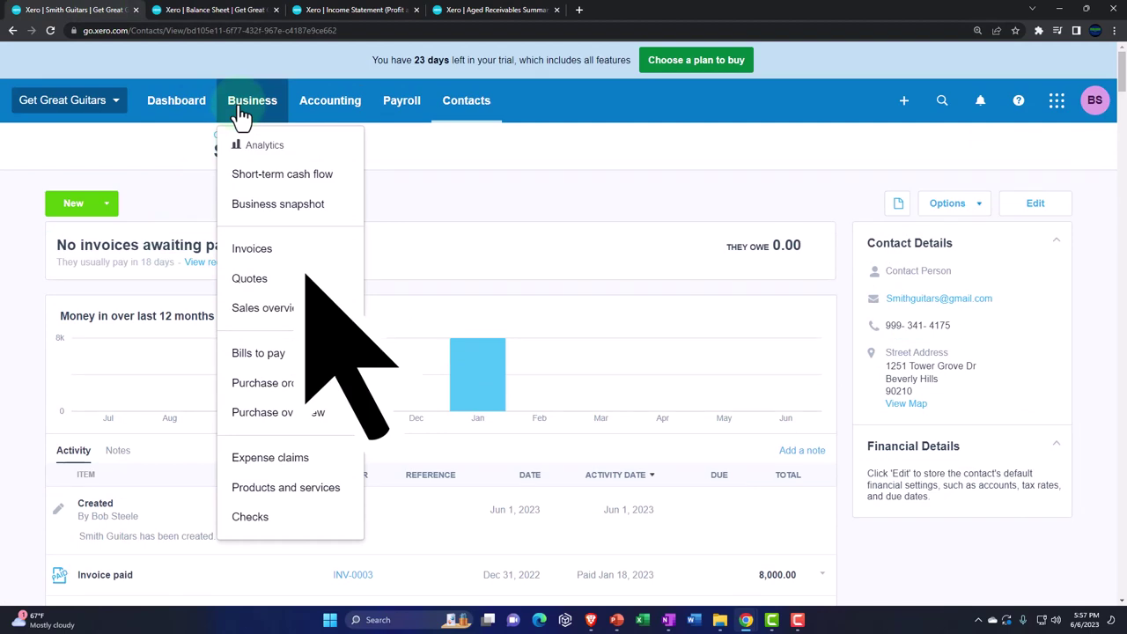
left_click(261, 250)
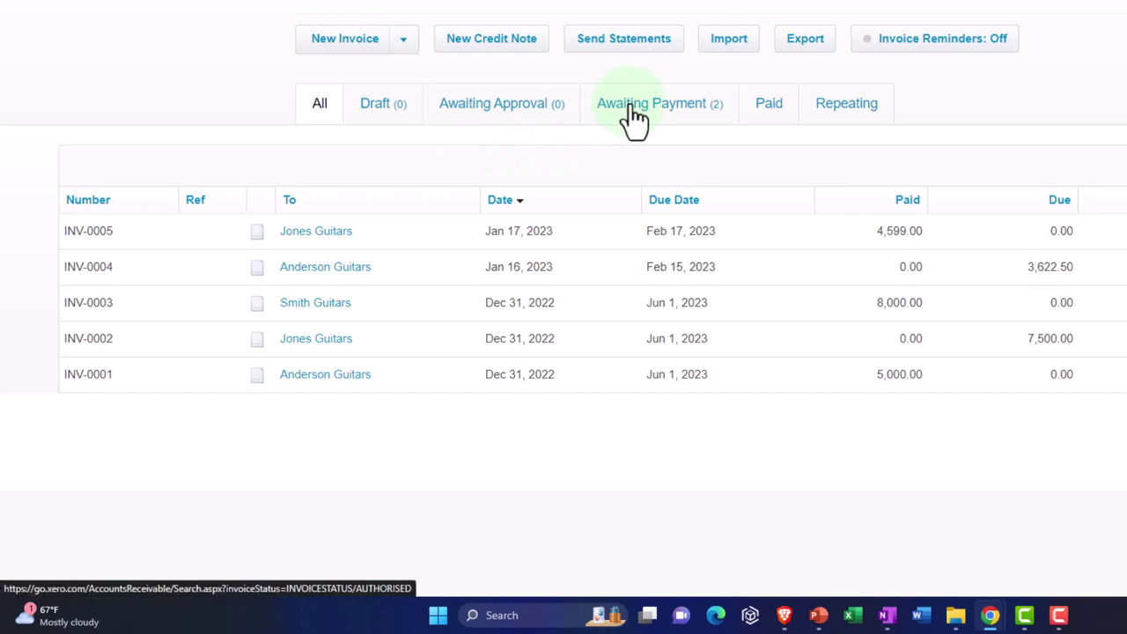
Review Awaiting Payment, then Paid invoices, selecting and deselecting INV-0005
left_click(634, 110)
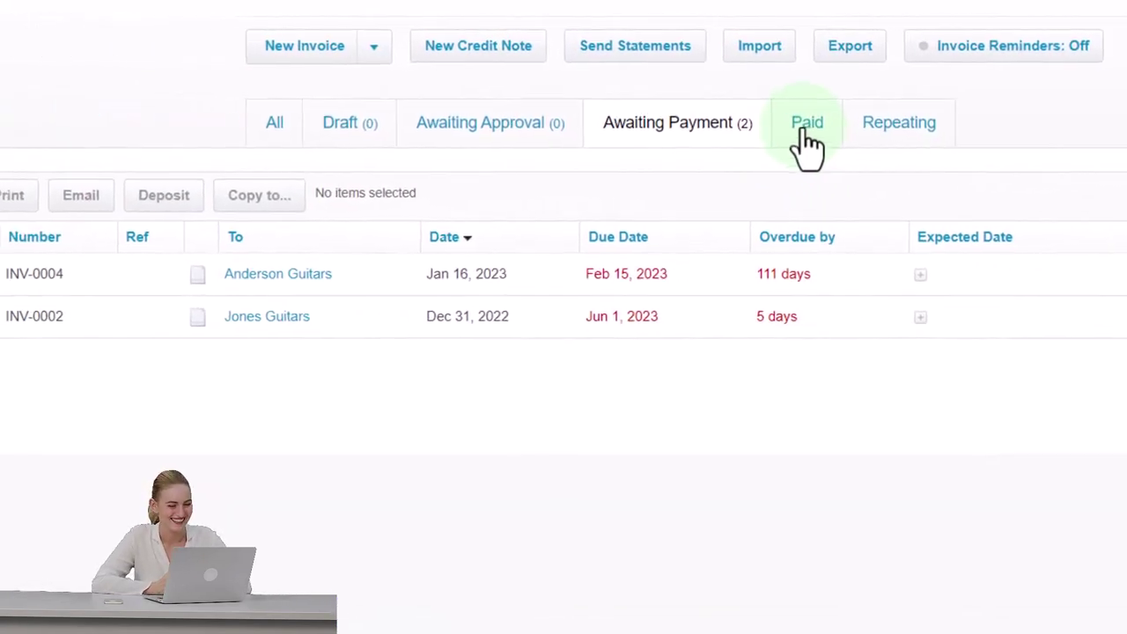
left_click(805, 132)
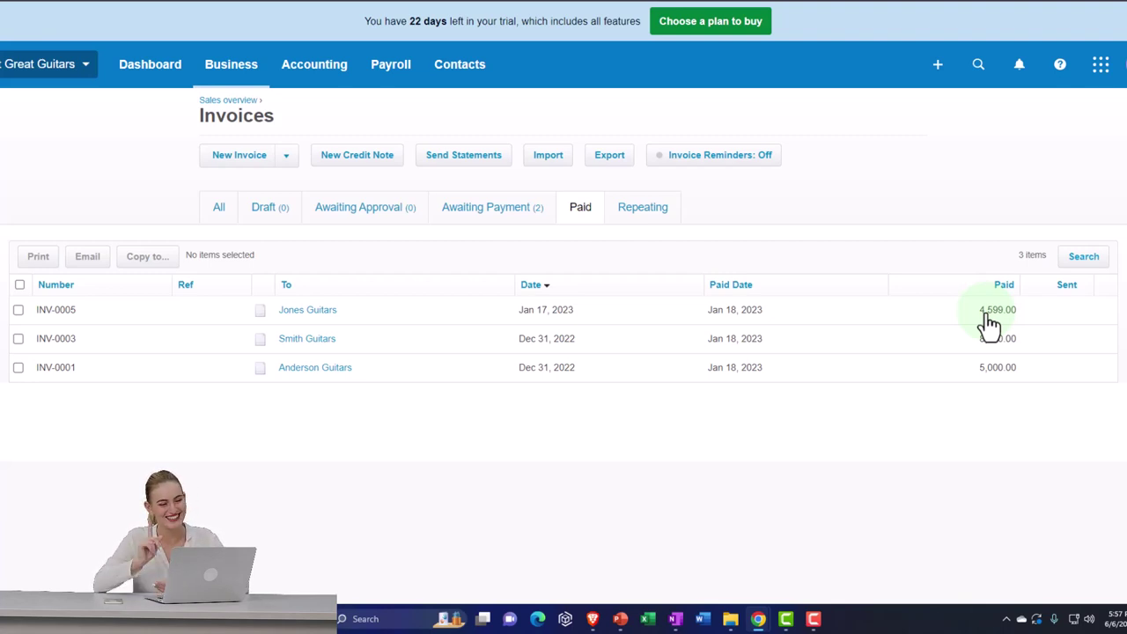
left_click(986, 317)
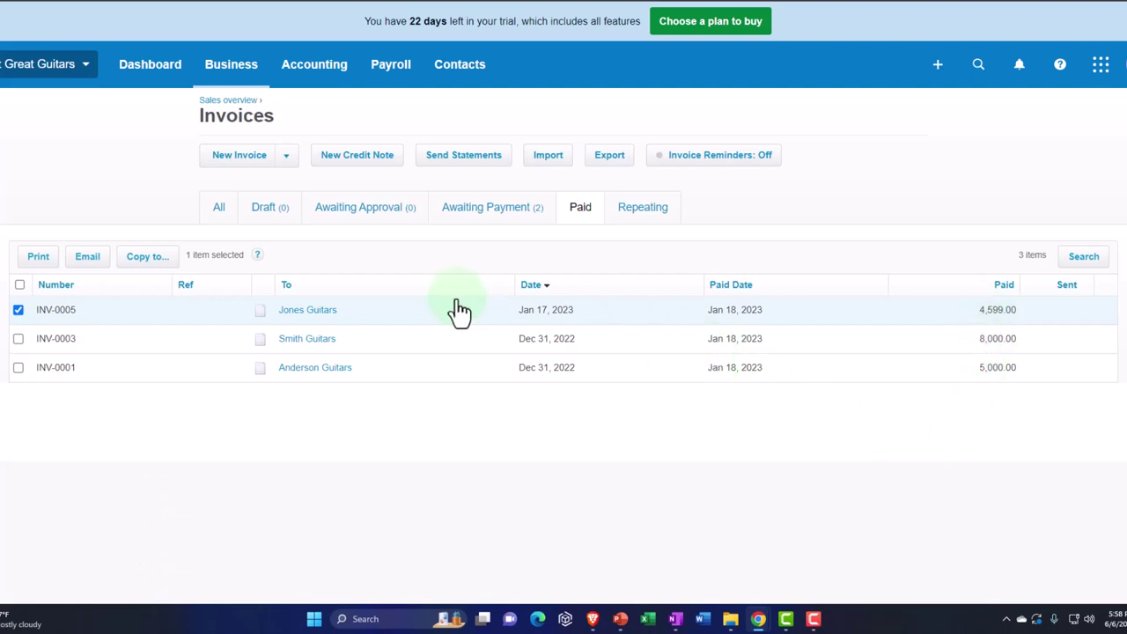
left_click(18, 310)
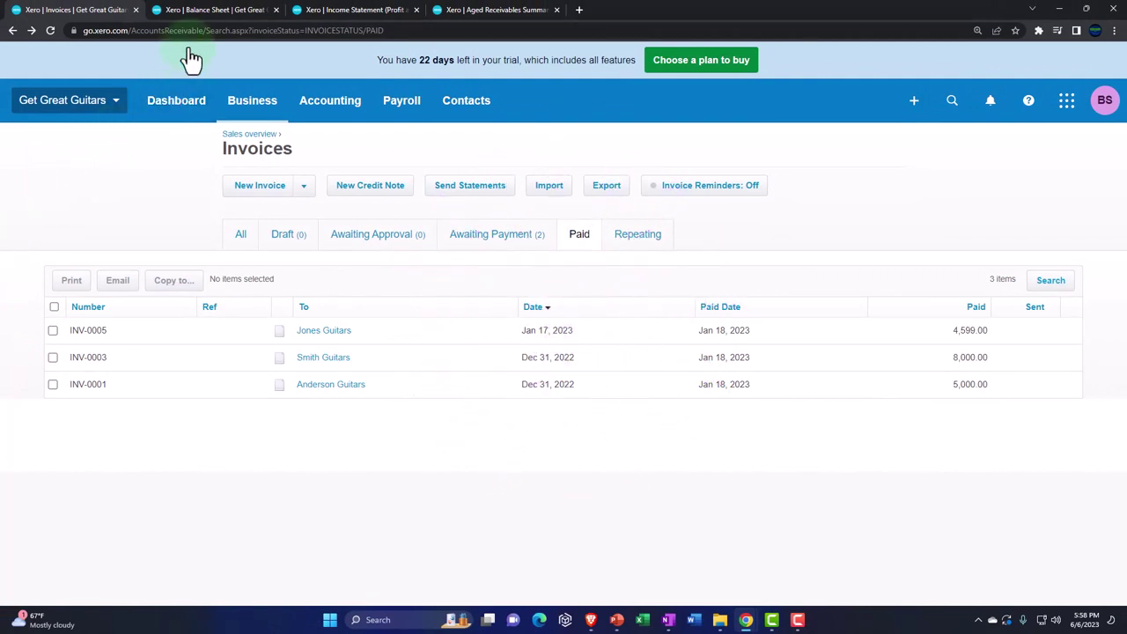
Drill into the Balance Sheet's 17,599.00 Cash Clearing Account and open the Jones Guitars payment
left_click(210, 15)
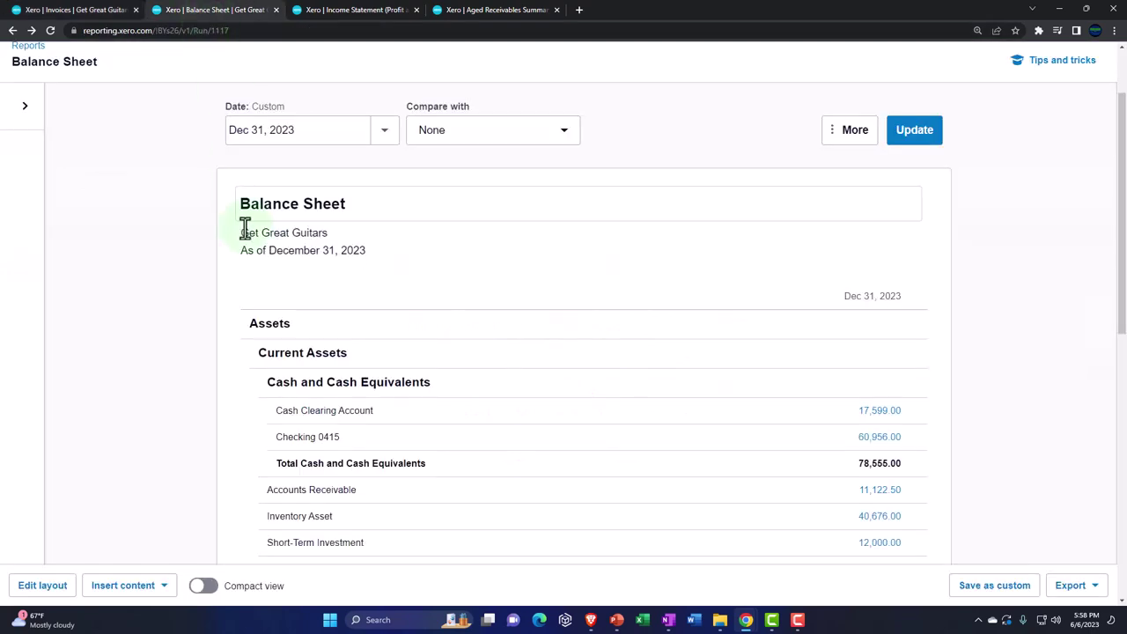
scroll(244, 309, "down", 3)
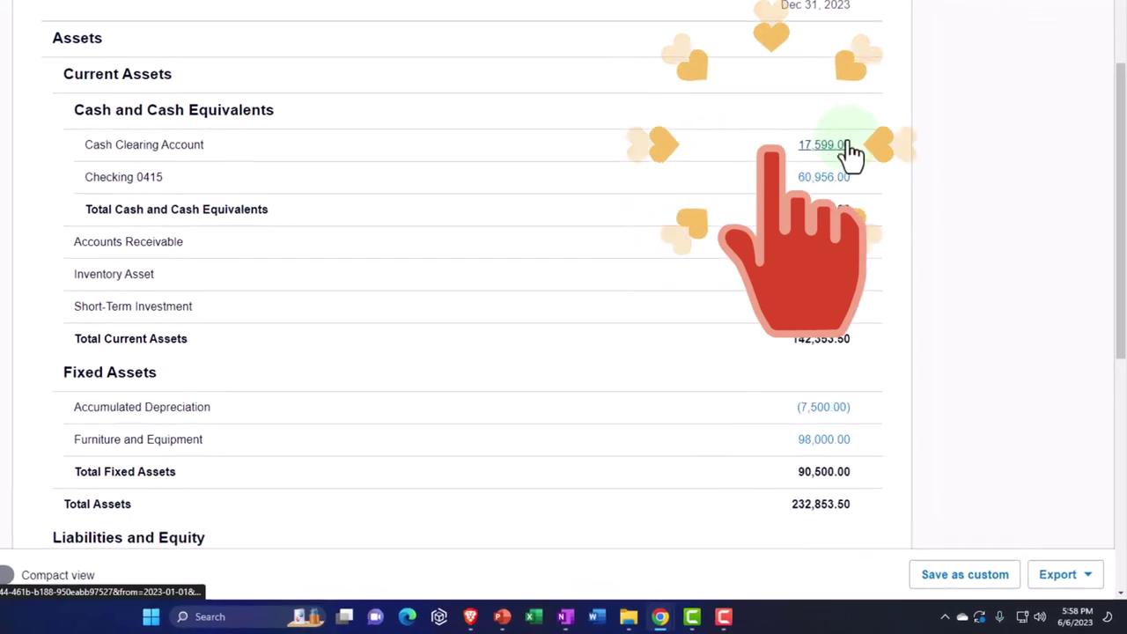
left_click(833, 146)
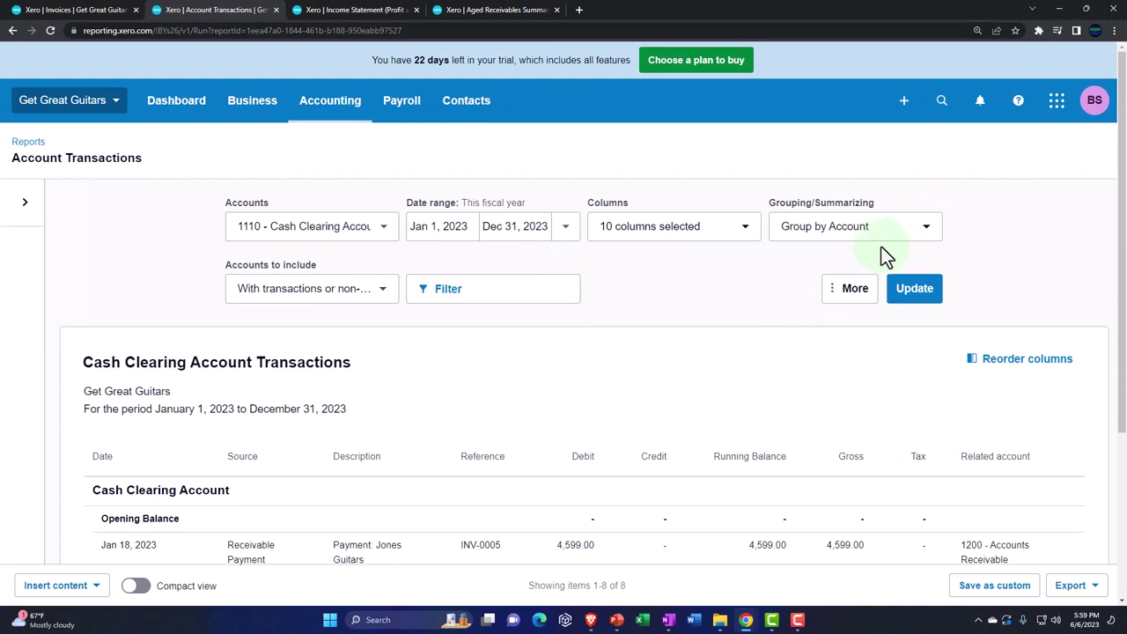
scroll(885, 255, "down", 3)
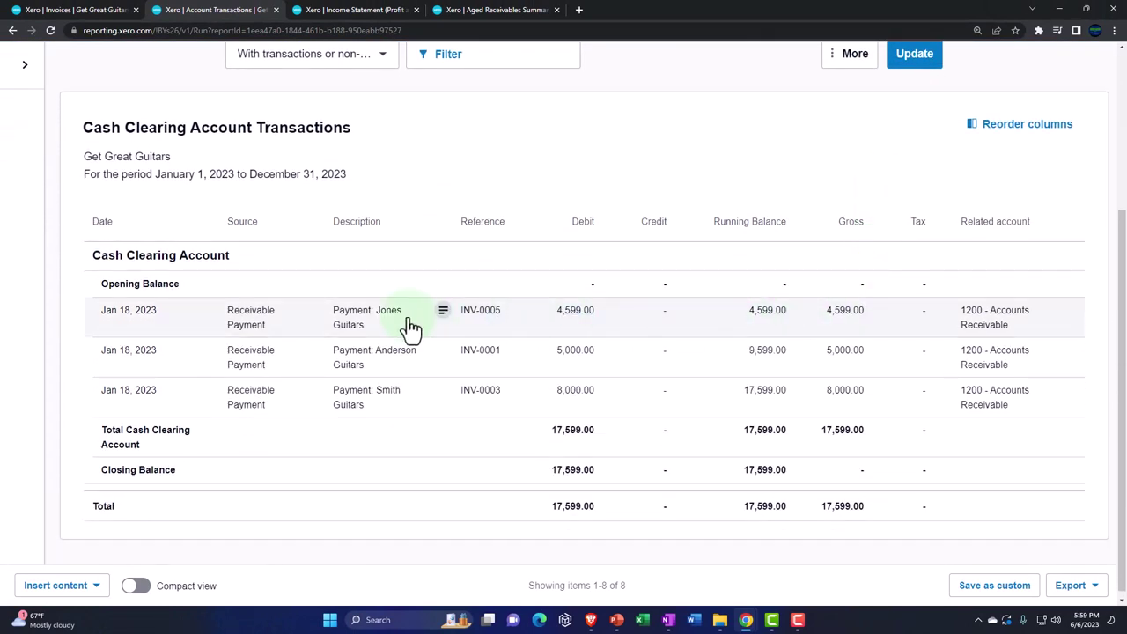
left_click(361, 325)
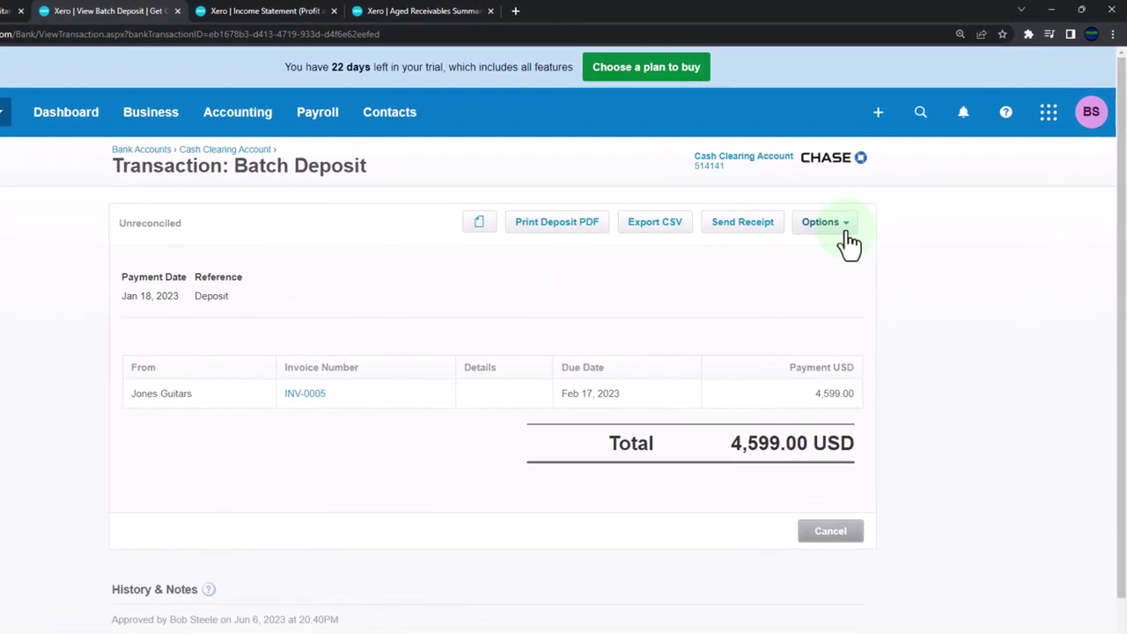
Remove & Redo the Jones Guitars batch deposit, leaving Cash Clearing at 13,000.00
left_click(819, 260)
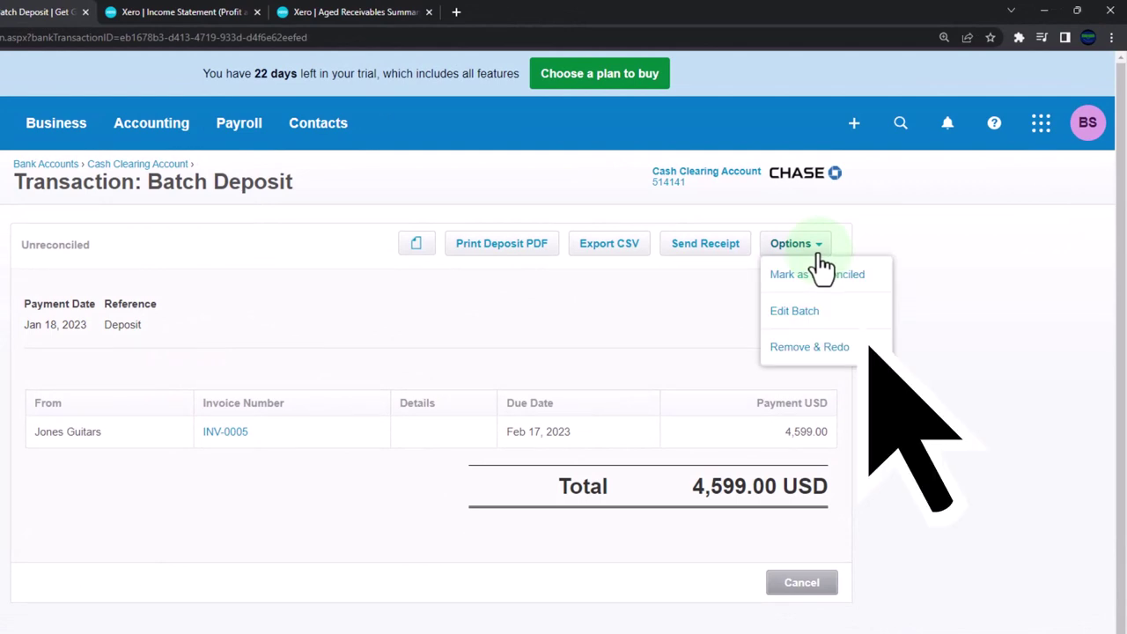
left_click(844, 354)
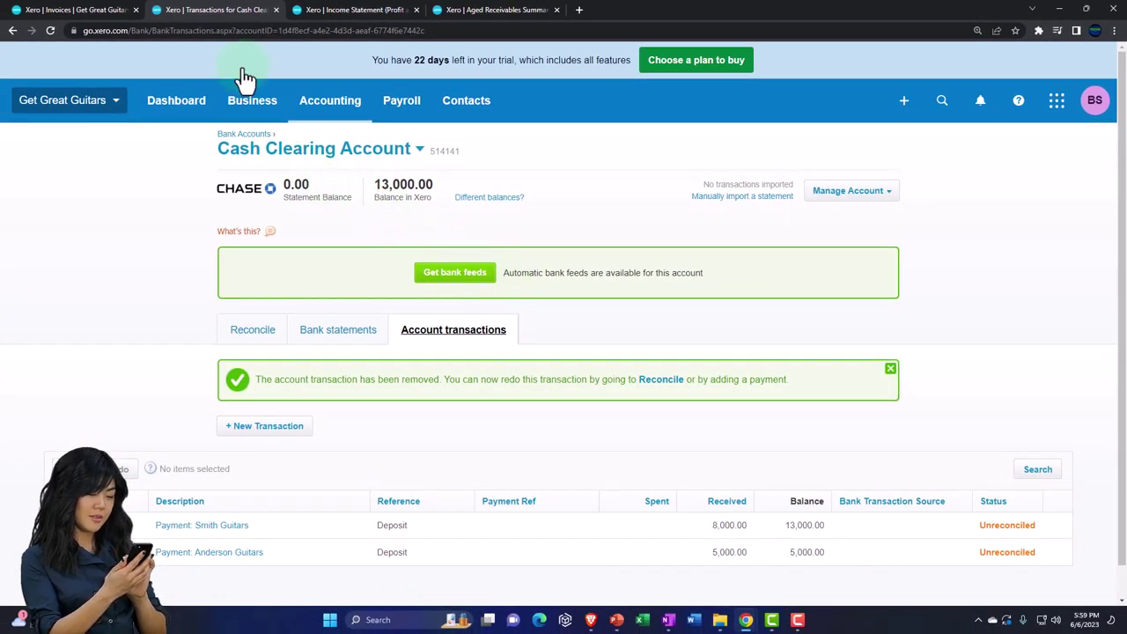
left_click(86, 12)
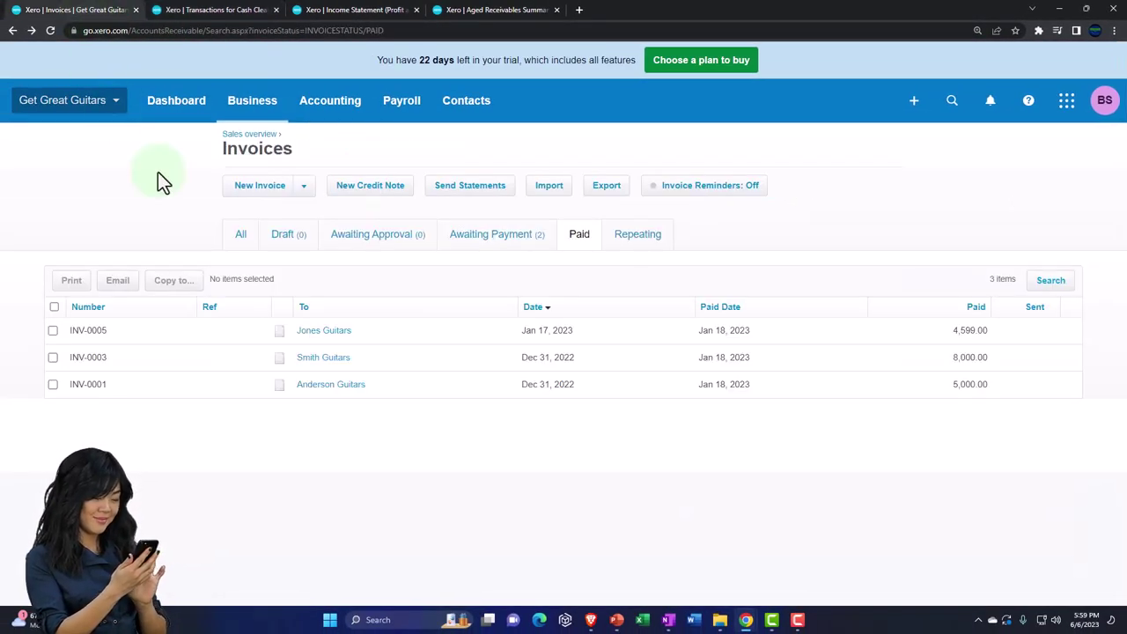
Start a batch deposit for Jones Guitars' awaiting-payment invoice INV-0002 of 7,500.00
left_click(513, 245)
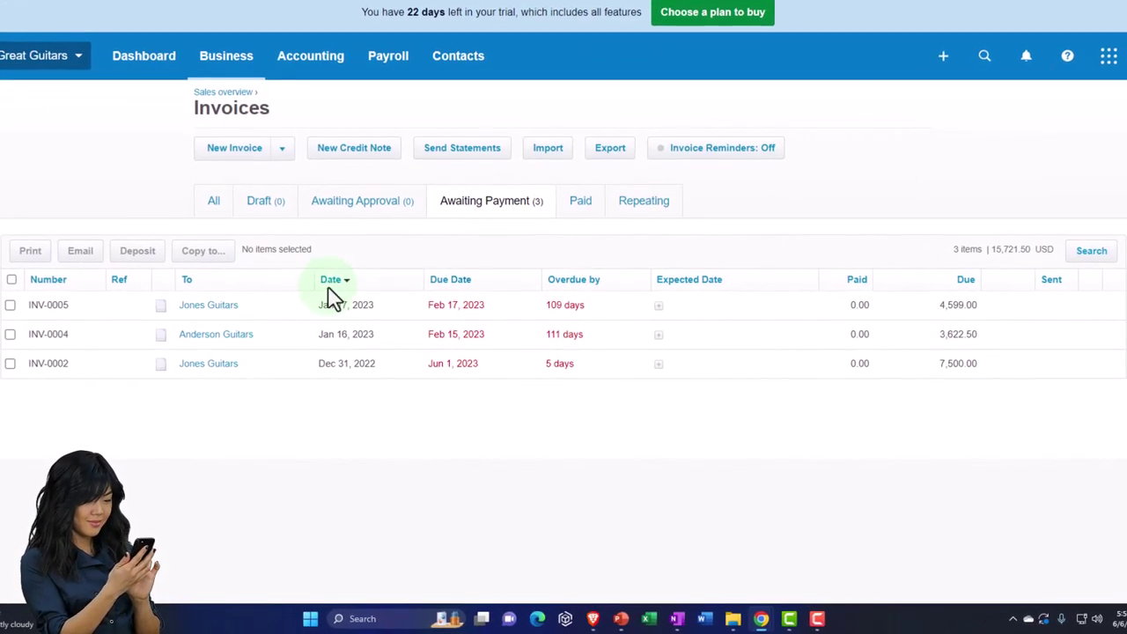
left_click(201, 306)
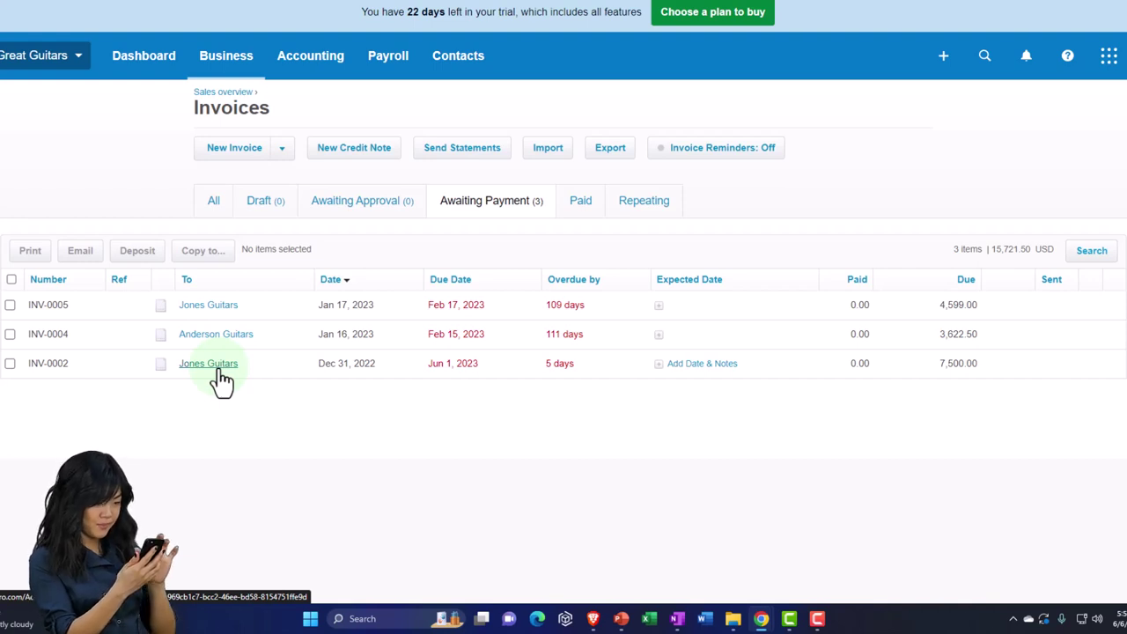
left_click(10, 363)
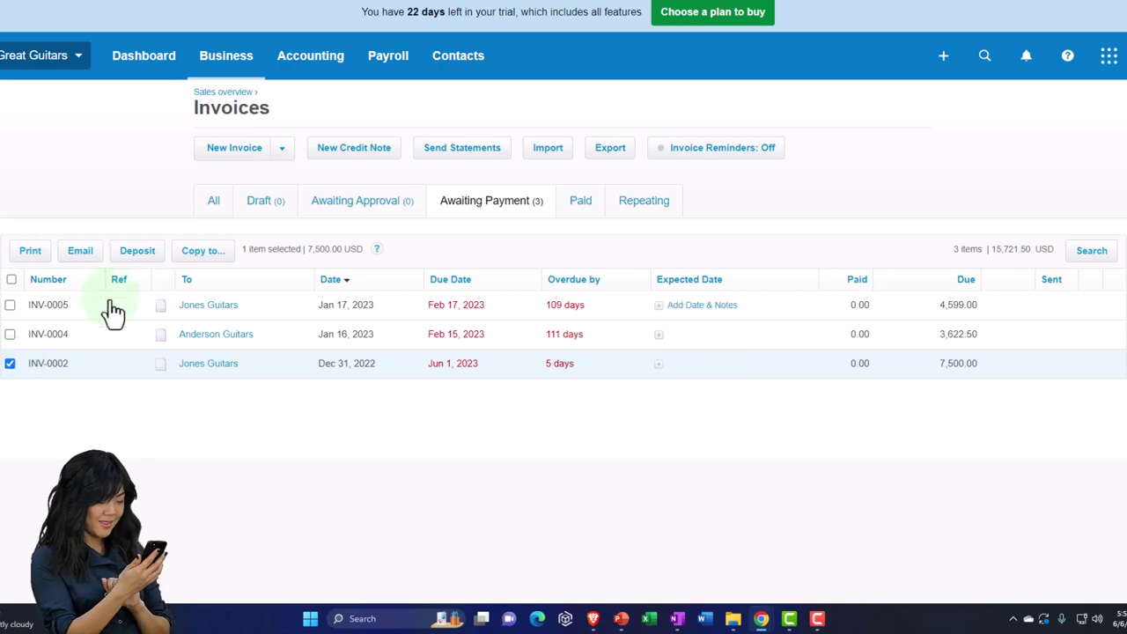
left_click(137, 251)
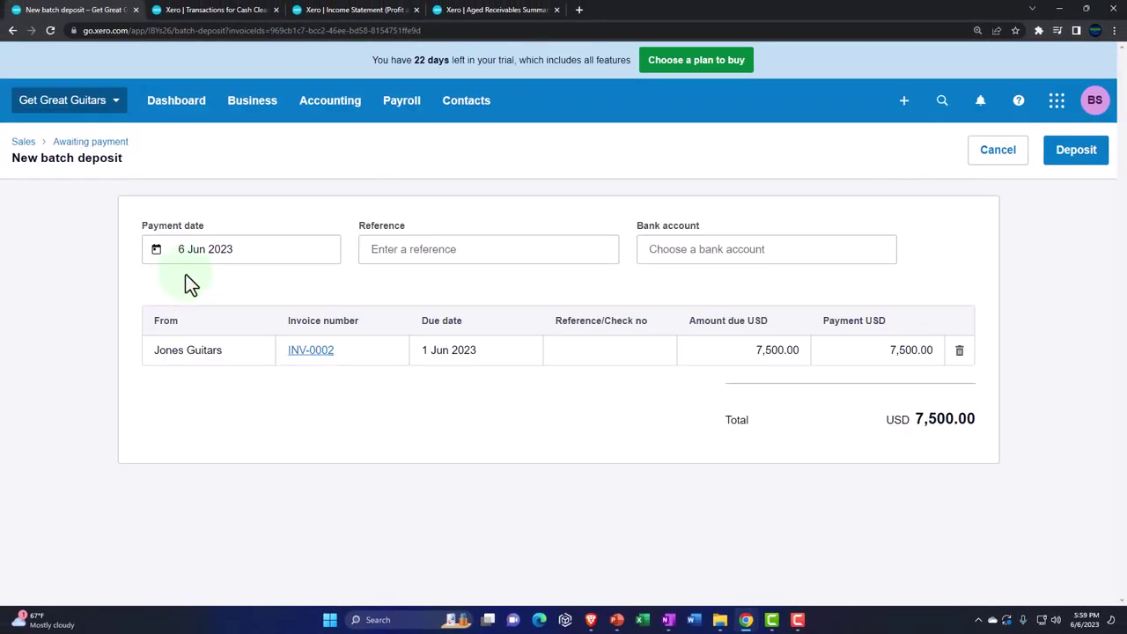
Record the 7,500.00 deposit dated 18 Jan 2023, reference 'Deposit', into 1110 - Cash Clearing Account
left_click(243, 304)
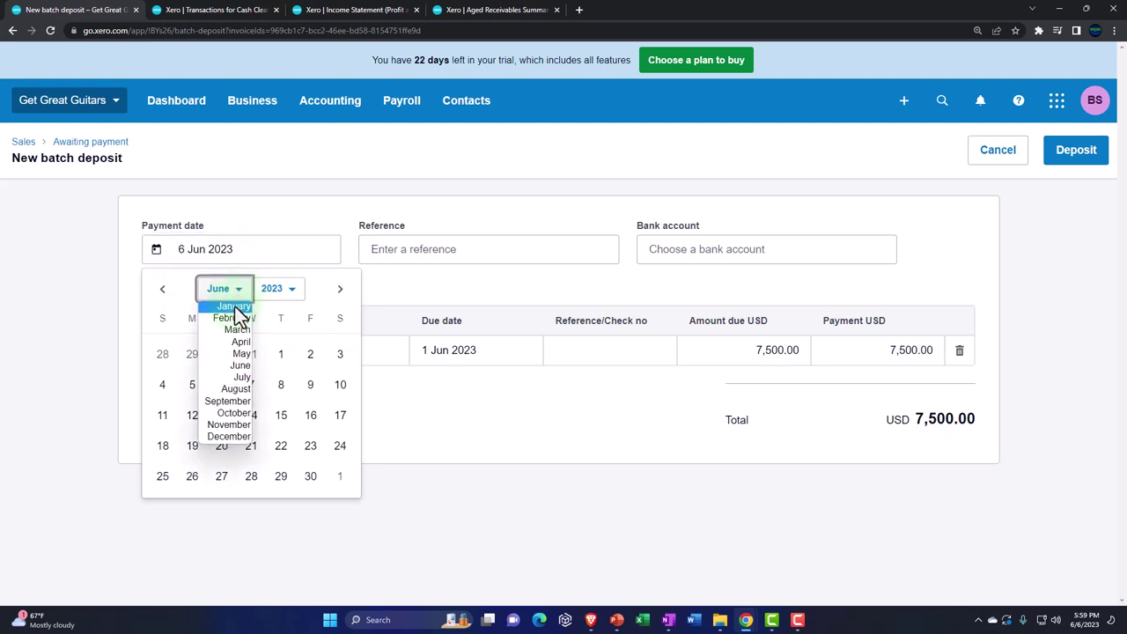
left_click(246, 306)
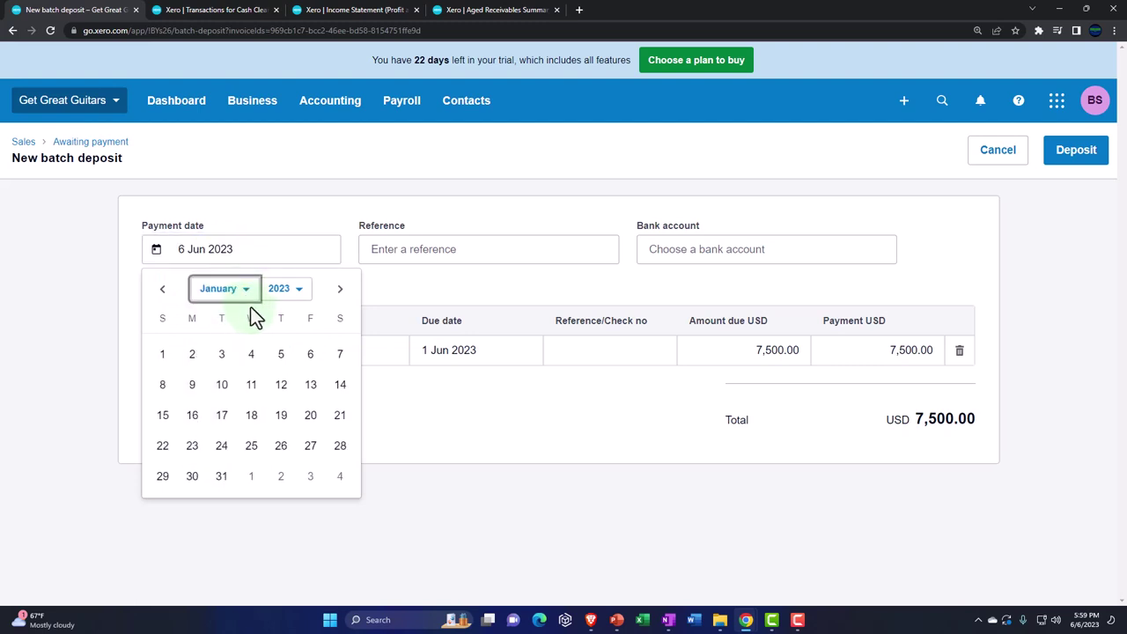
left_click(251, 415)
left_click(432, 252)
type("Deposit")
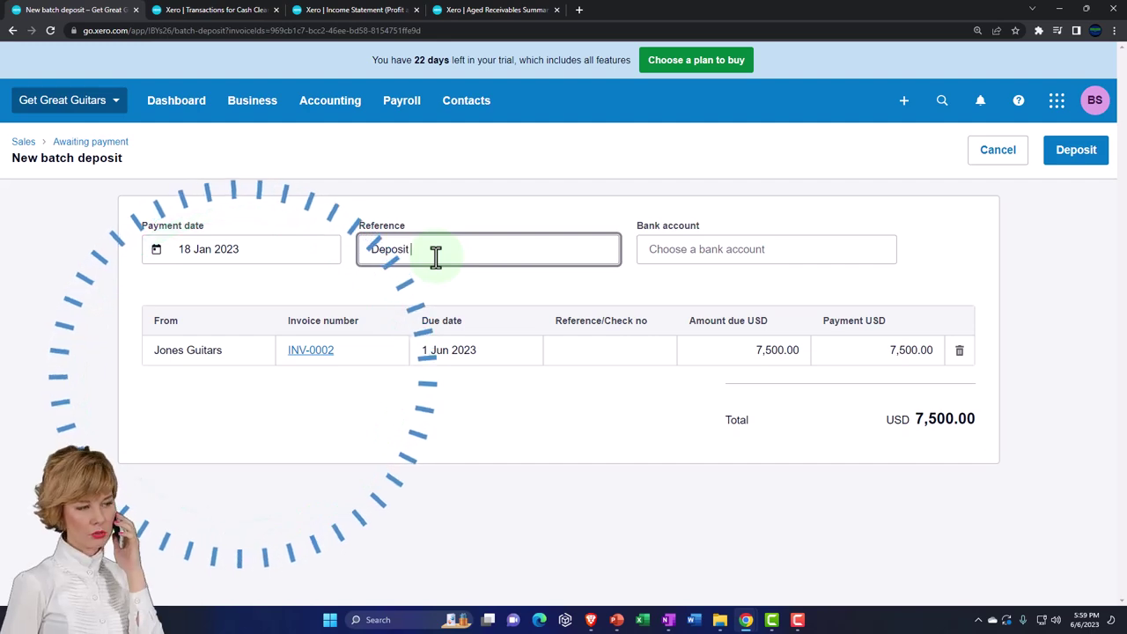
key("Tab")
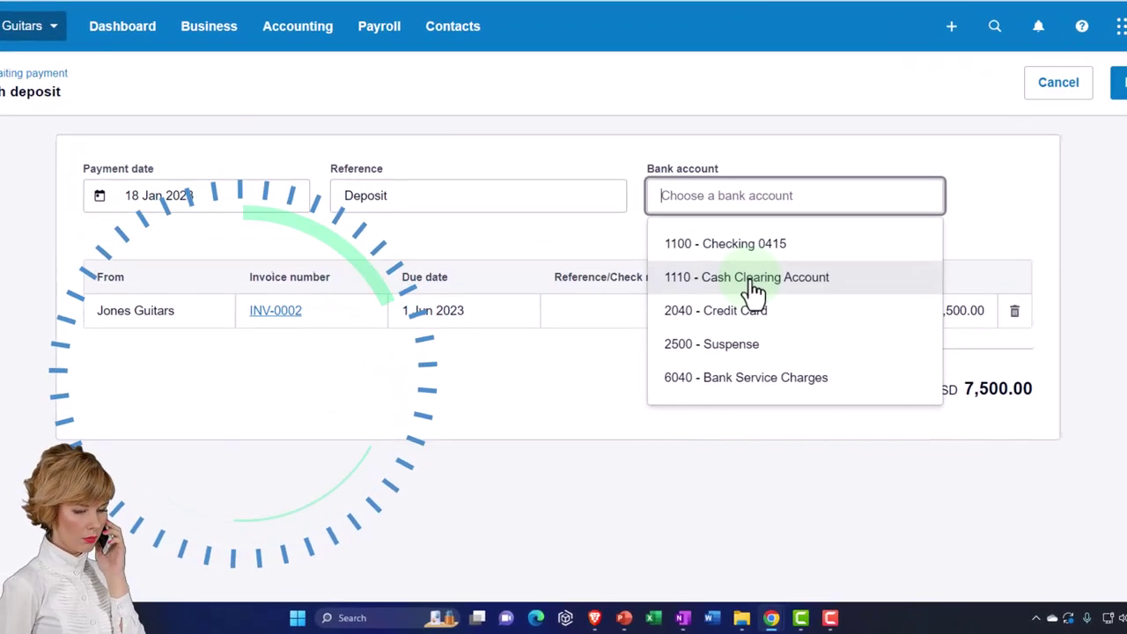
left_click(754, 280)
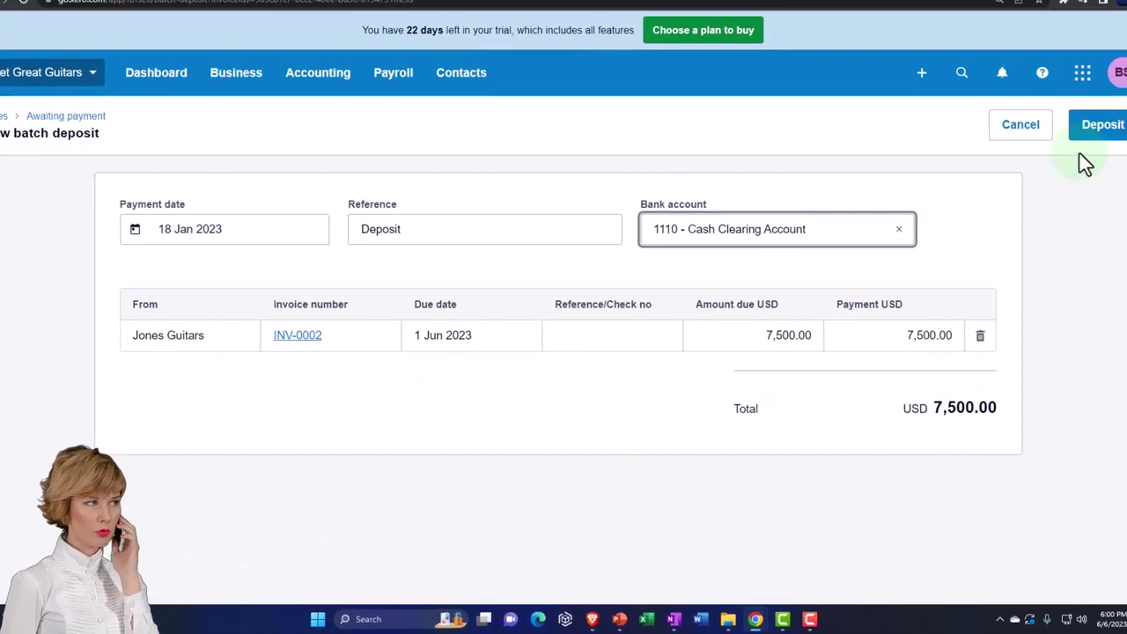
left_click(1097, 134)
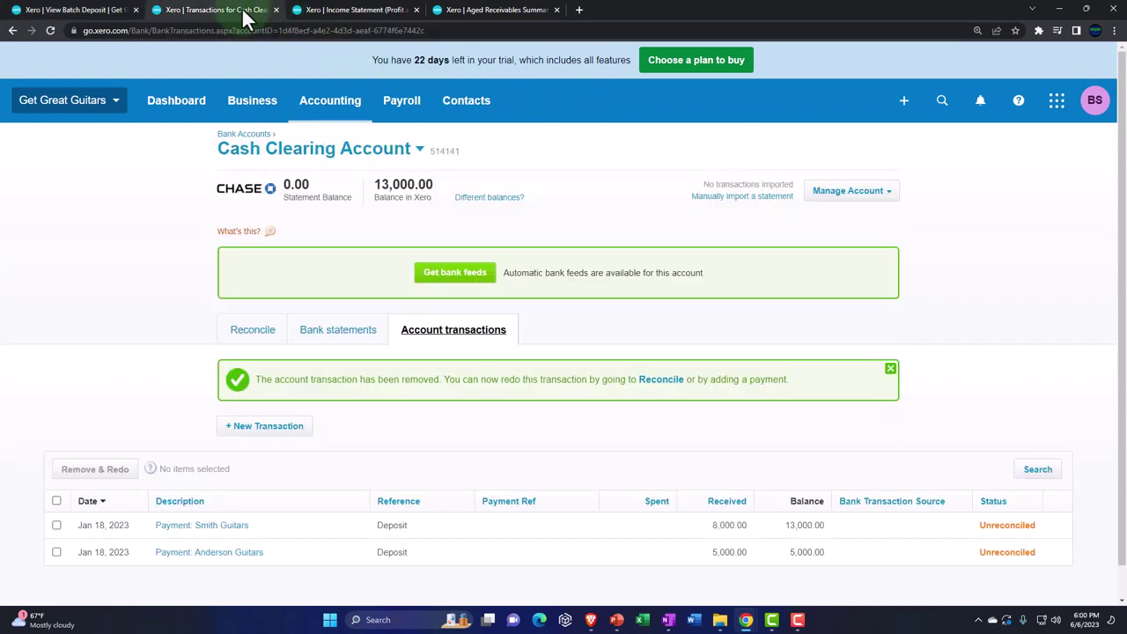
Open the Balance Sheet report from Accounting > Reports, dated Dec 31, 2022
left_click(326, 105)
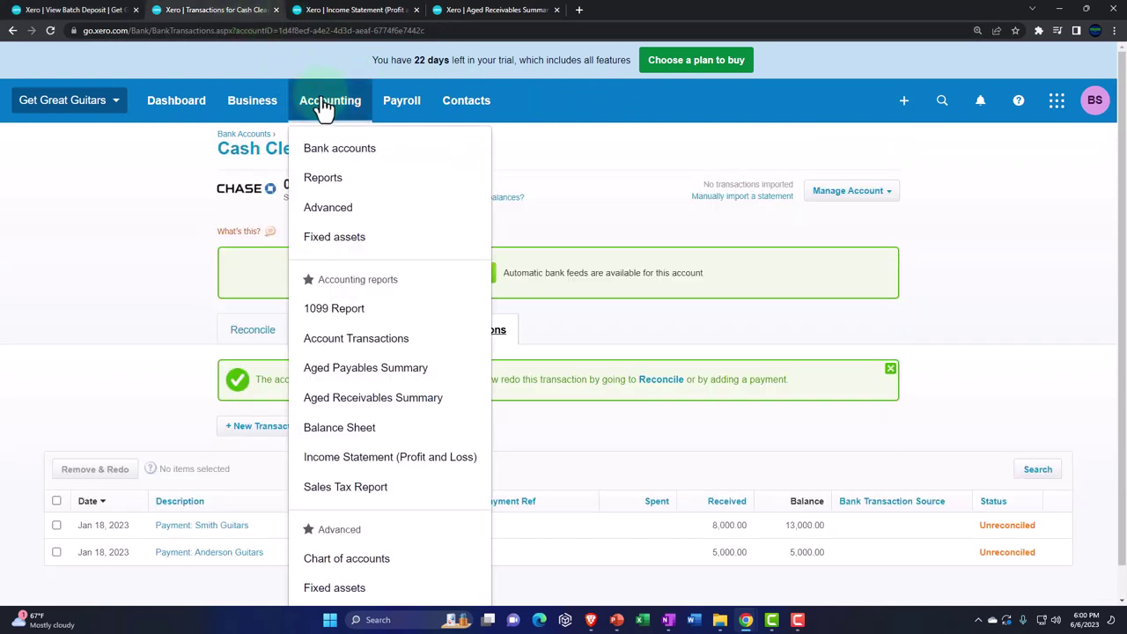
left_click(338, 178)
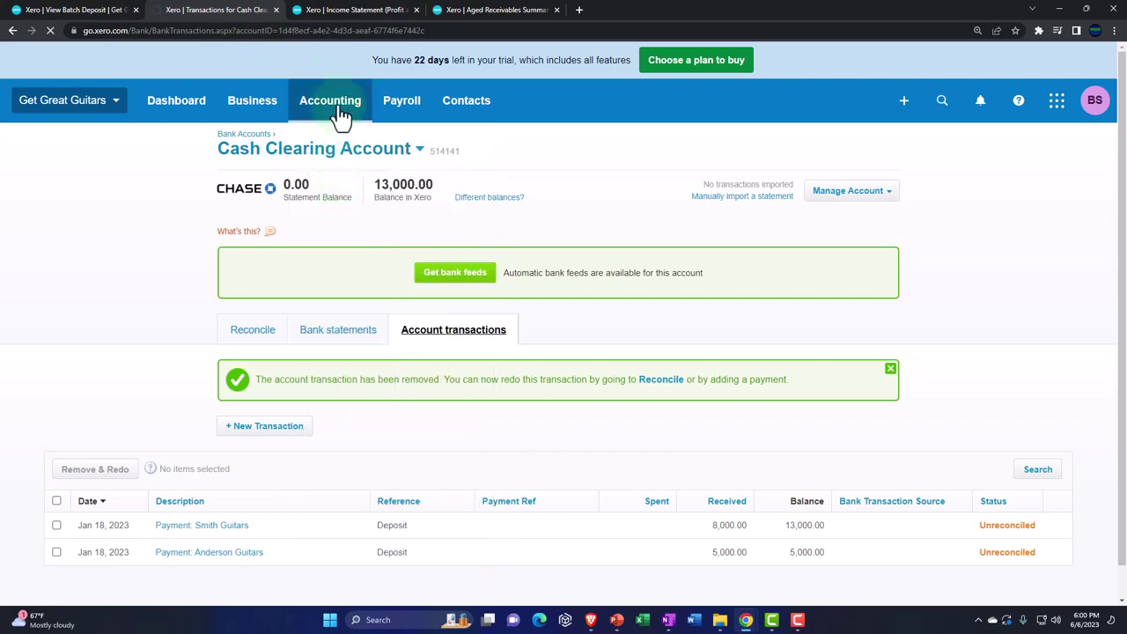
left_click(338, 112)
left_click(343, 179)
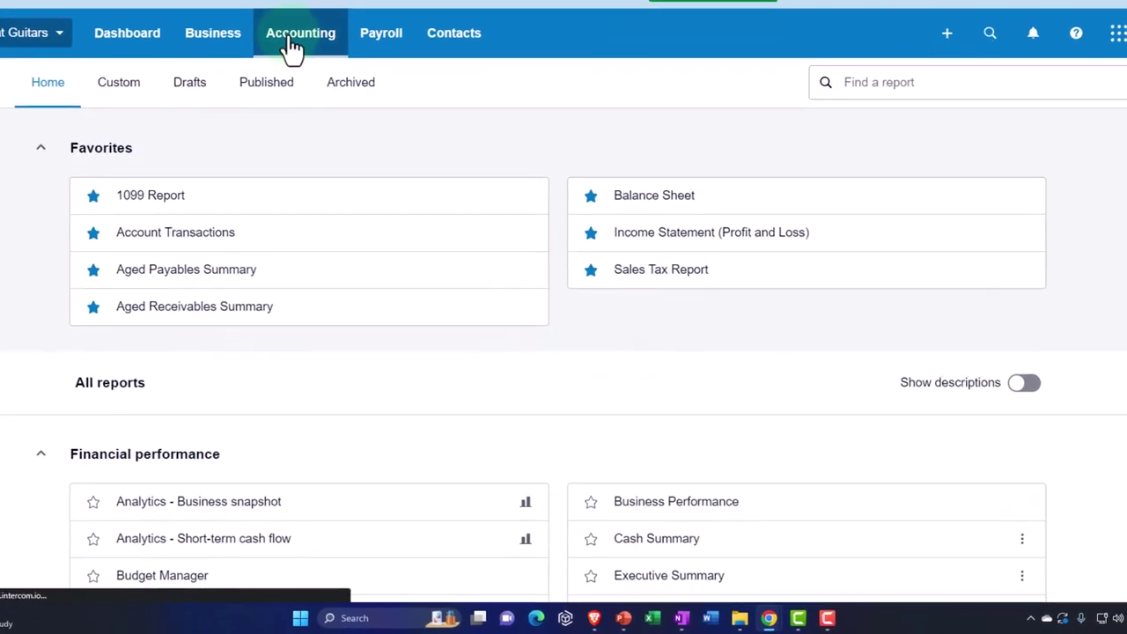
left_click(314, 74)
left_click(347, 426)
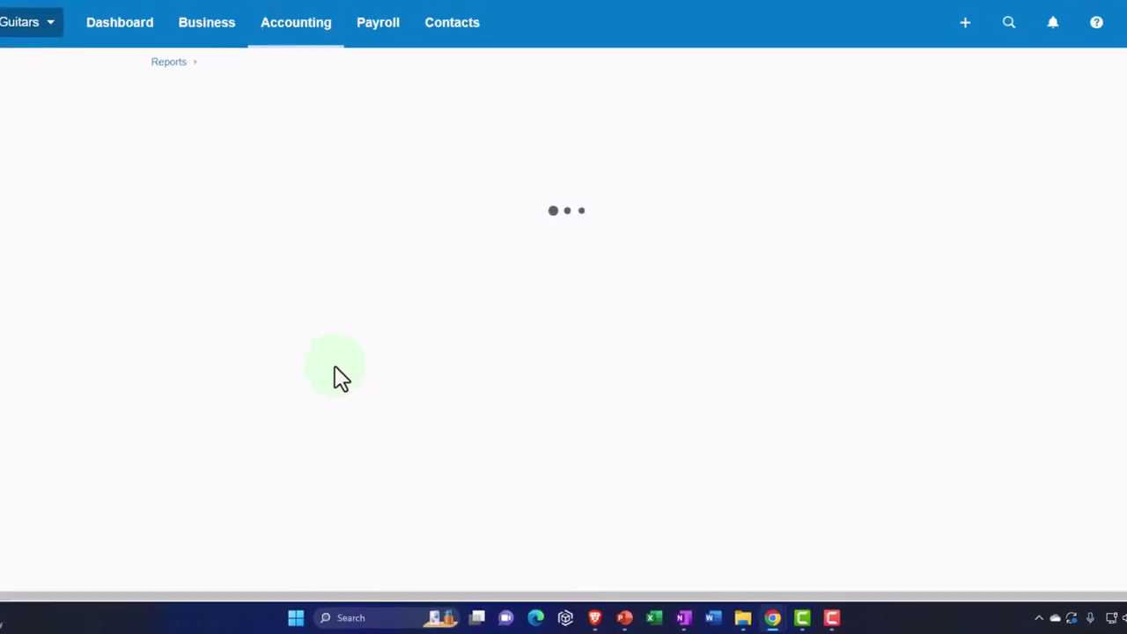
Rerun the Balance Sheet as of Dec 31, 2023, showing Cash Clearing Account at 20,500.00
left_click(387, 231)
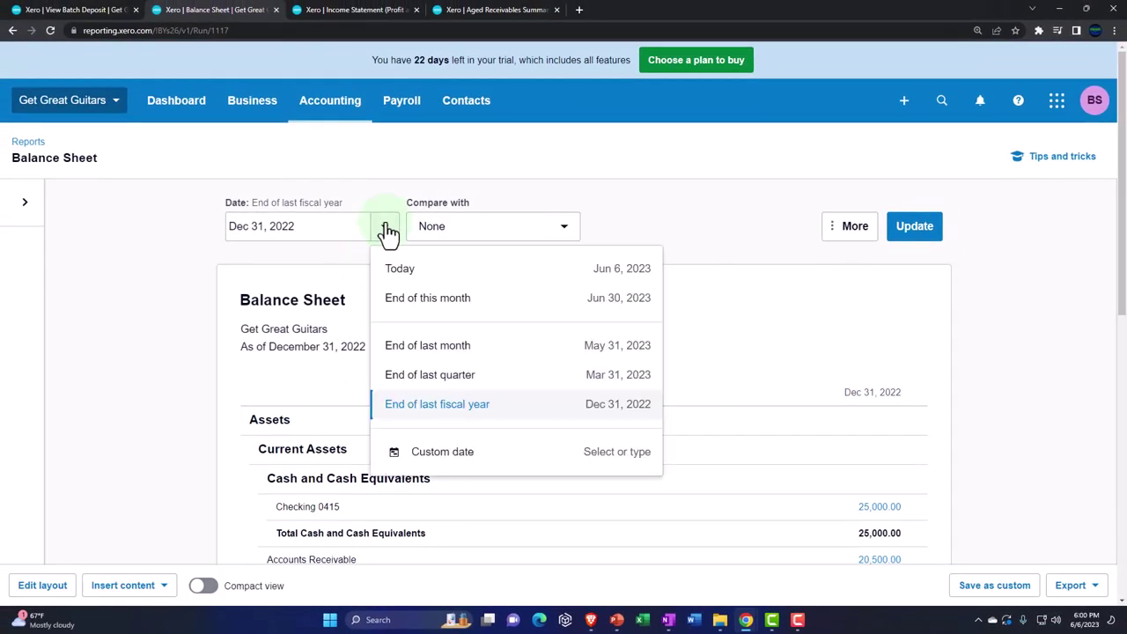
left_click(395, 462)
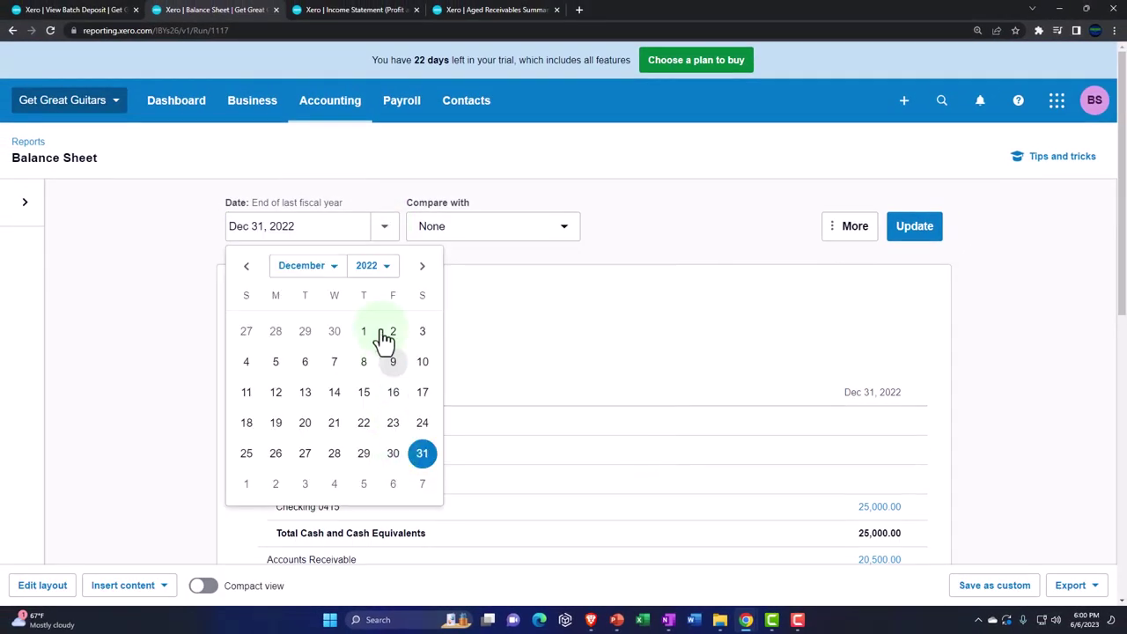
left_click(387, 269)
left_click(373, 415)
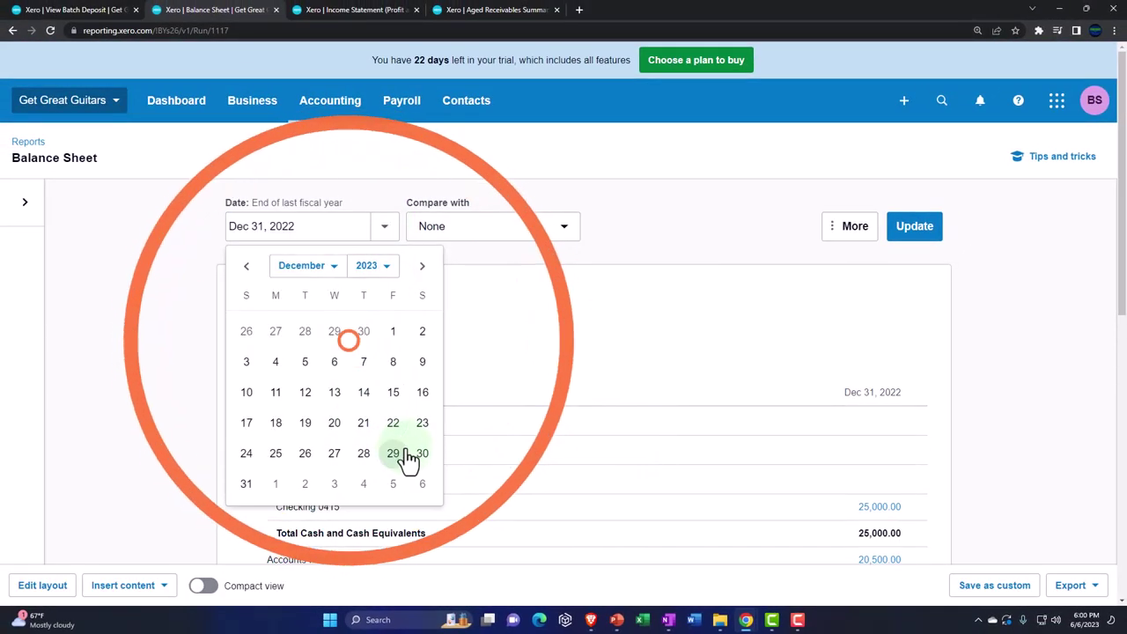
left_click(247, 485)
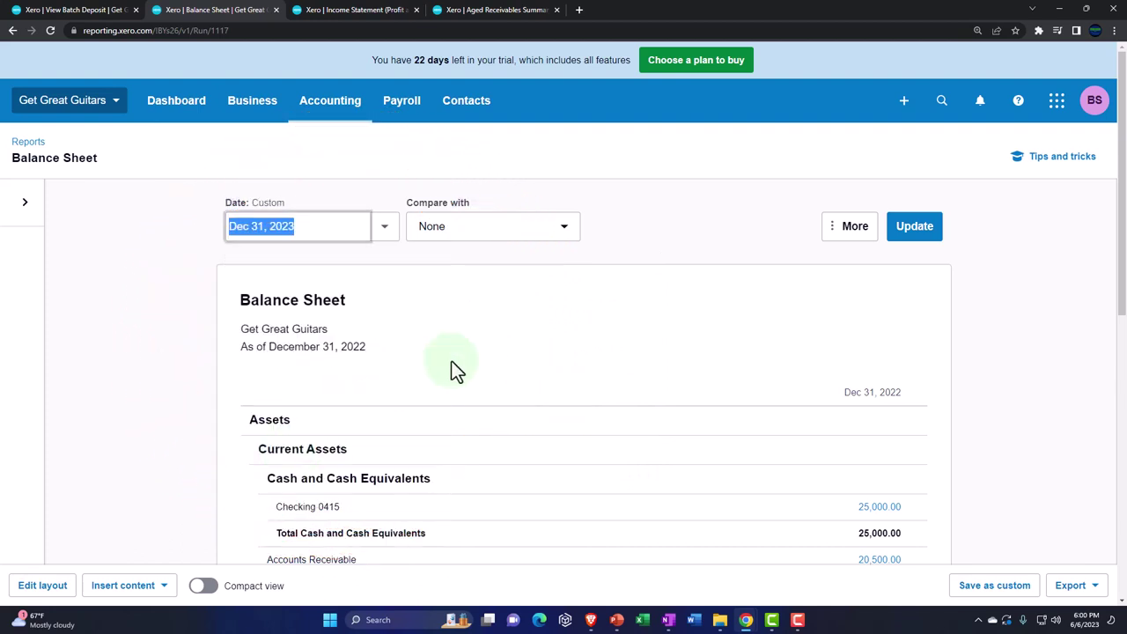
left_click(915, 230)
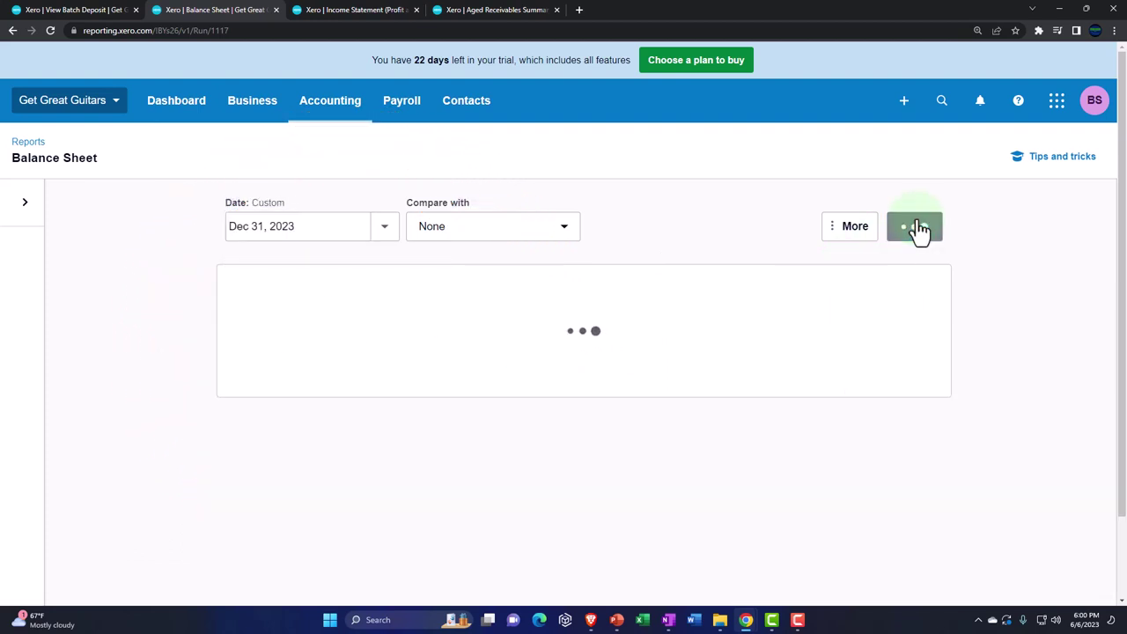
scroll(919, 232, "down", 3)
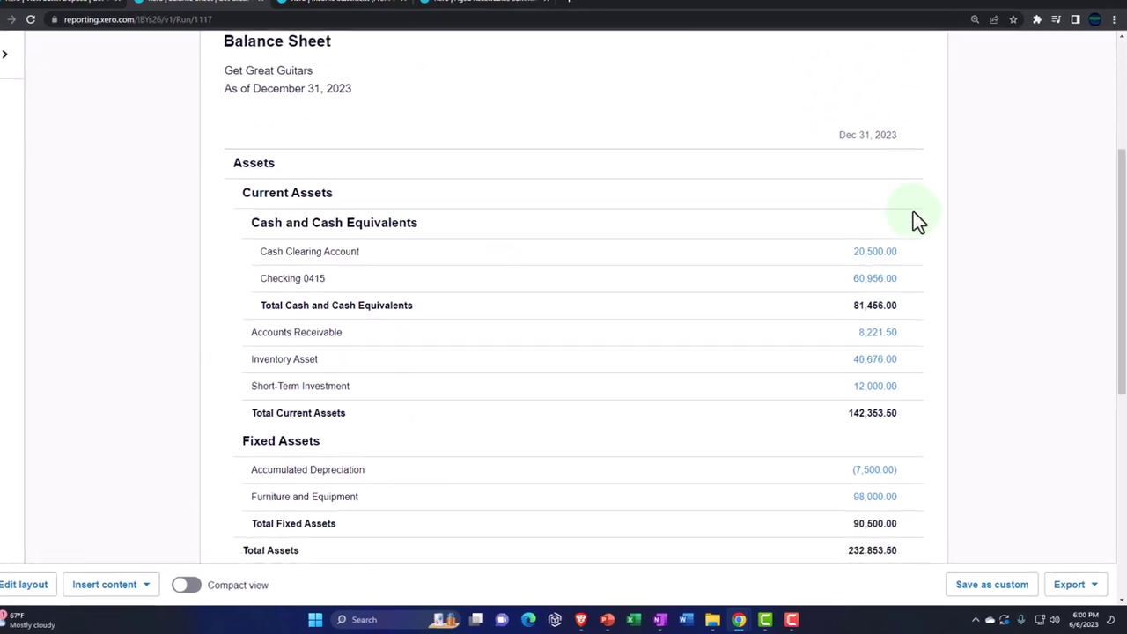
scroll(914, 211, "down", 1)
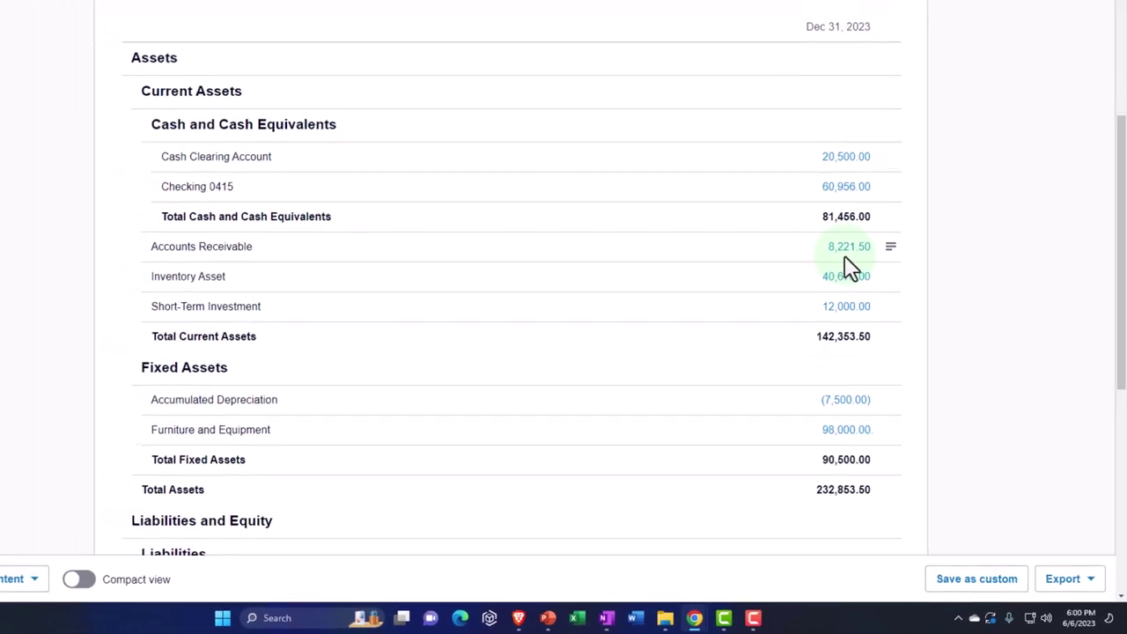
left_click(511, 11)
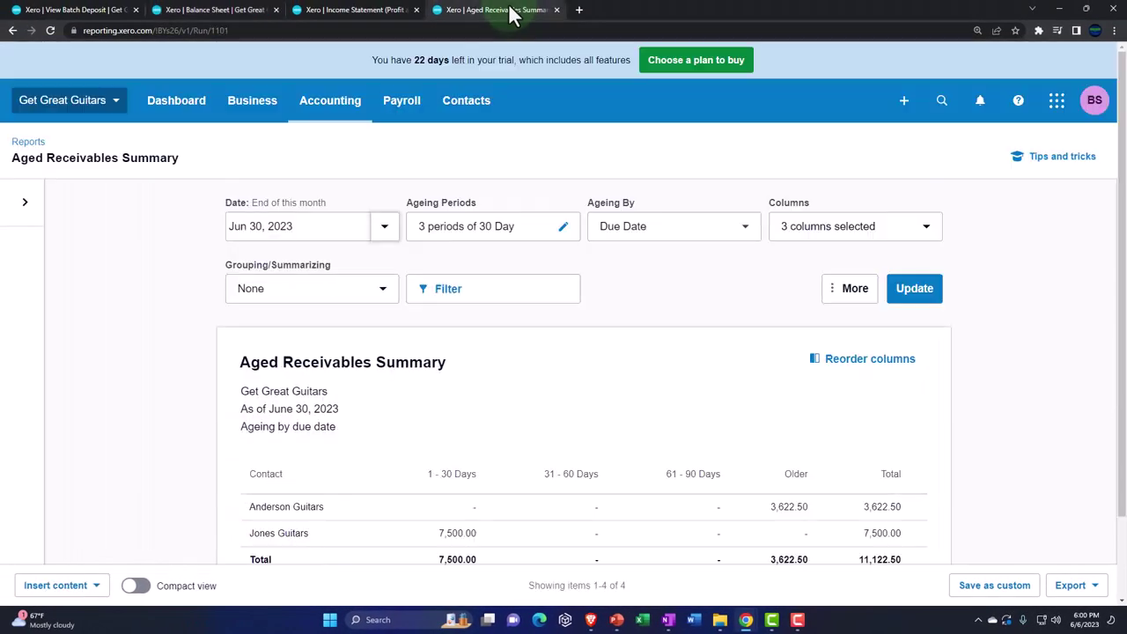
Update the Aged Receivables Summary: Jones Guitars 4,599.00, Anderson Guitars 3,622.50, total 8,221.50
left_click(897, 298)
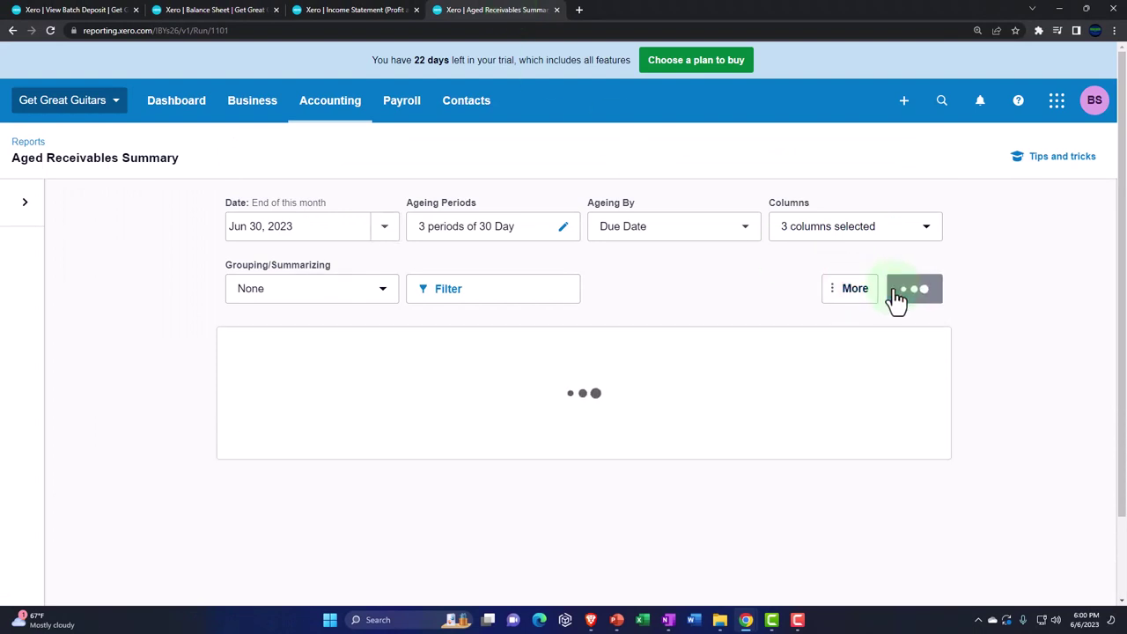
scroll(897, 300, "down", 1)
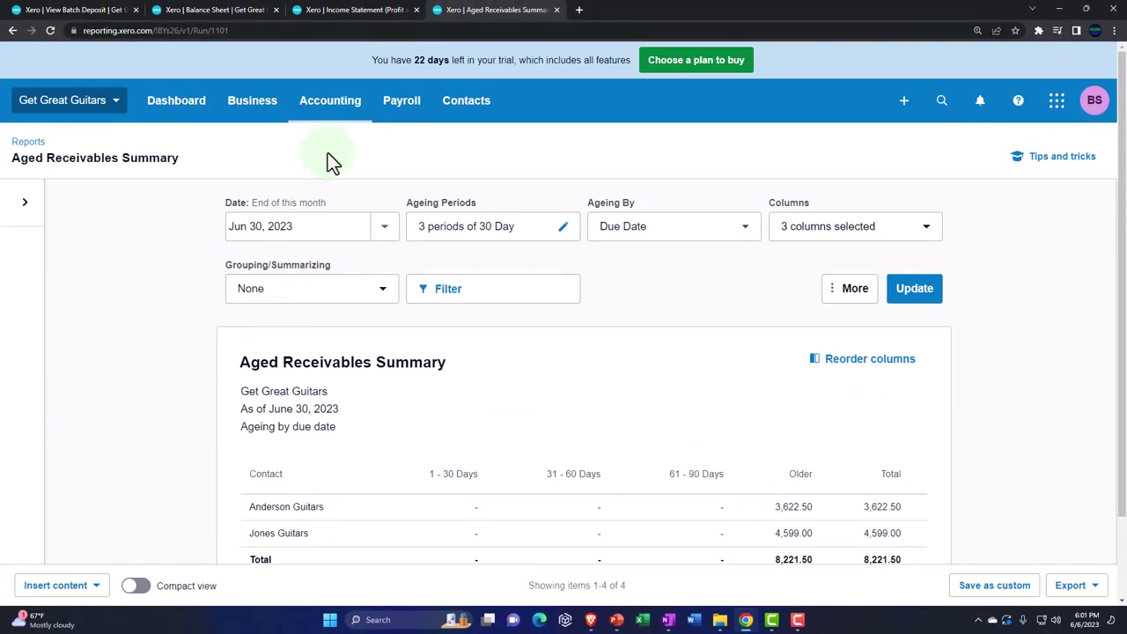
left_click(331, 112)
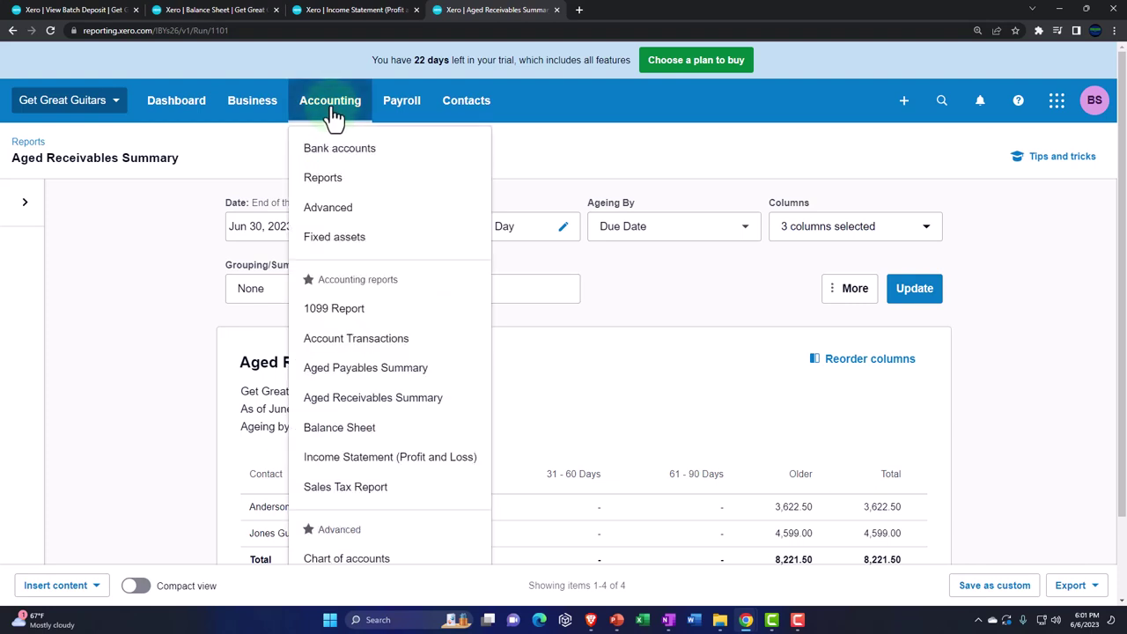
Find the Trial Balance report in Reports by searching 'trial', and open it
left_click(327, 181)
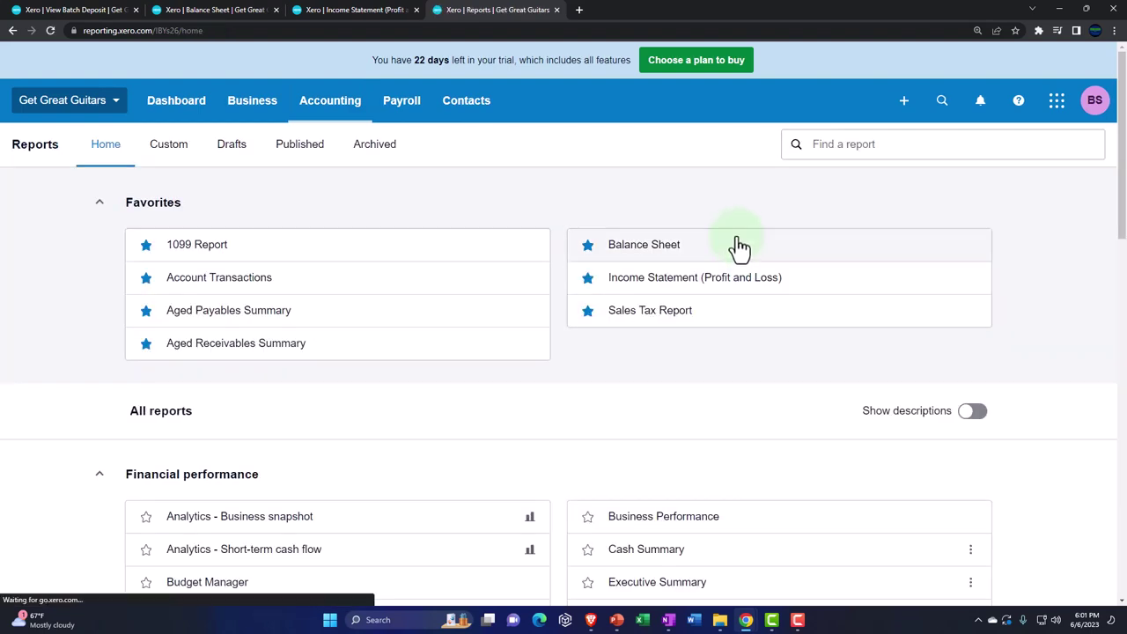
left_click(830, 148)
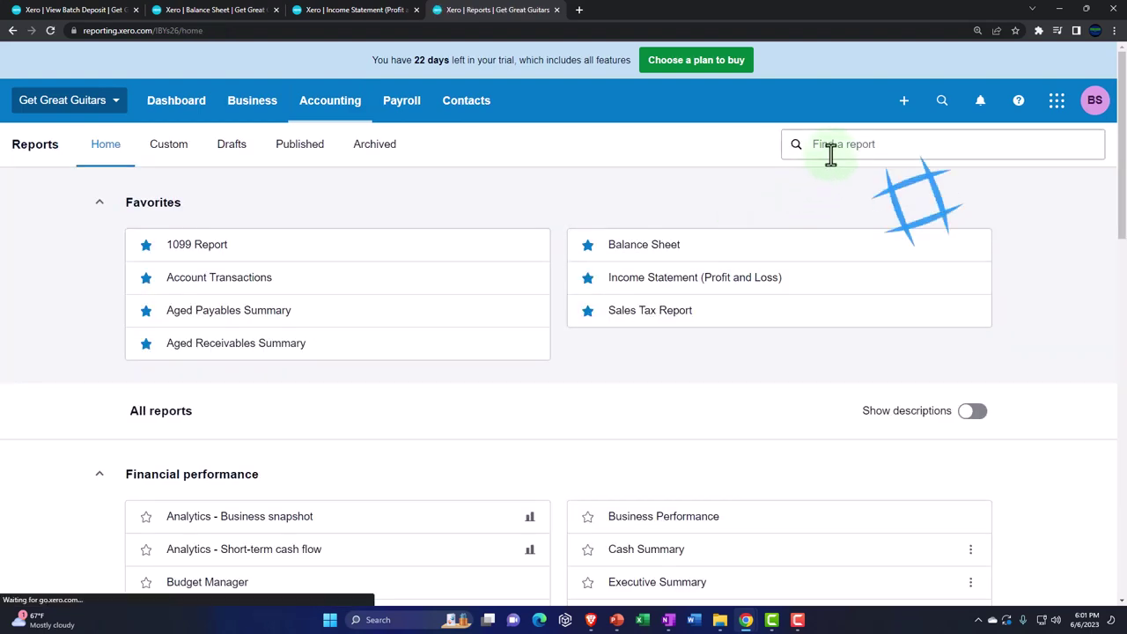
type("trial")
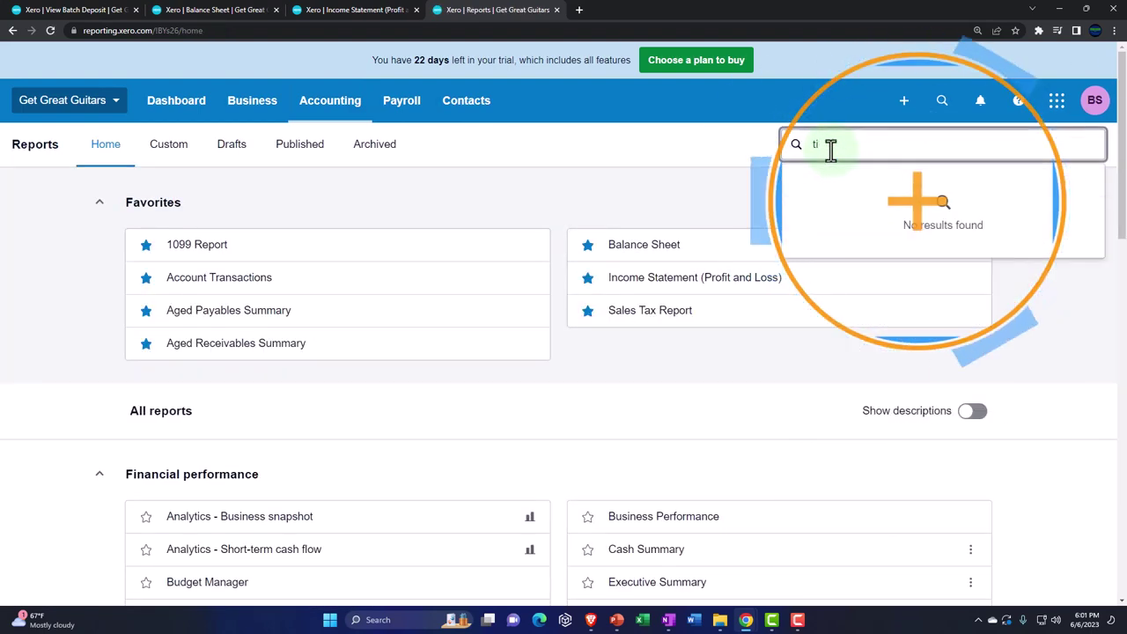
key("BackSpace")
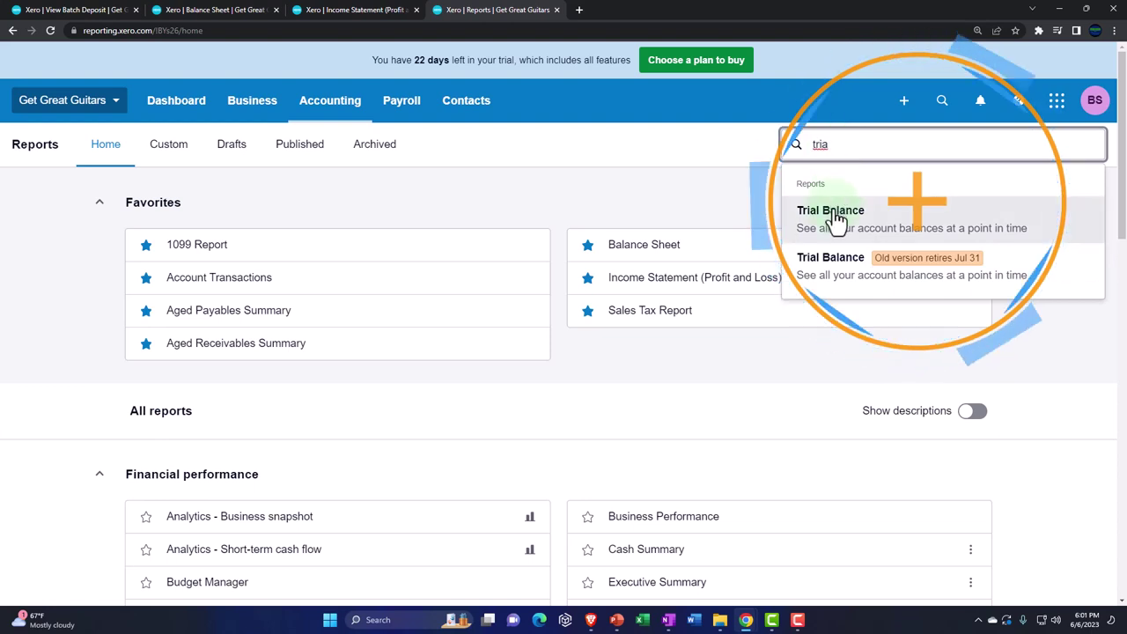
left_click(832, 211)
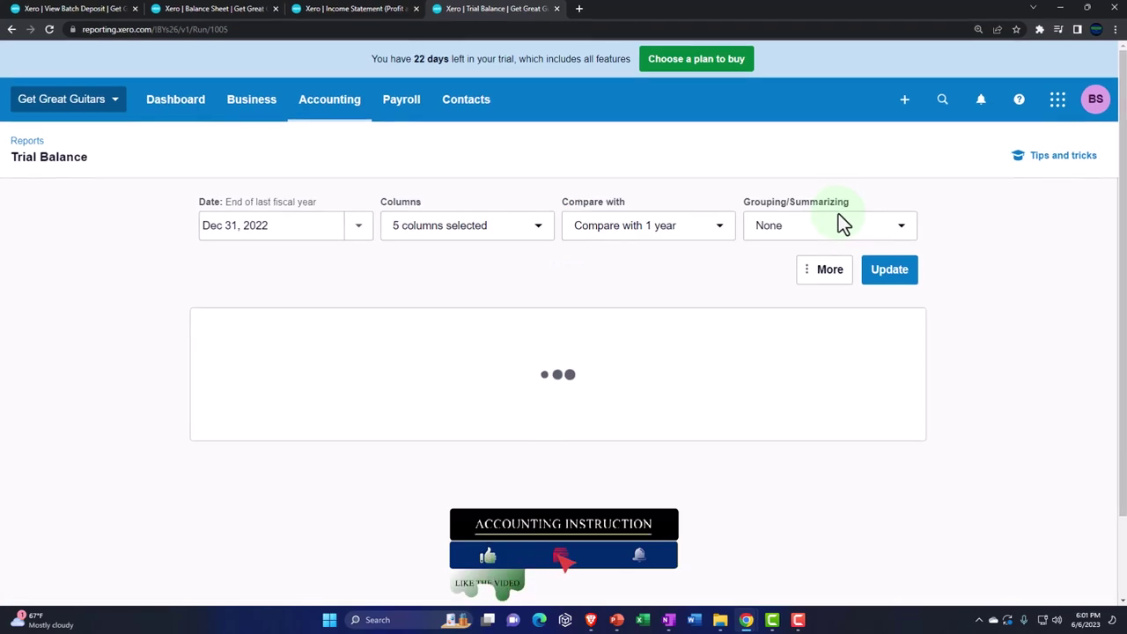
Rerun the Trial Balance as of December 31, 2023 and magnify the page to 150%
left_click(358, 226)
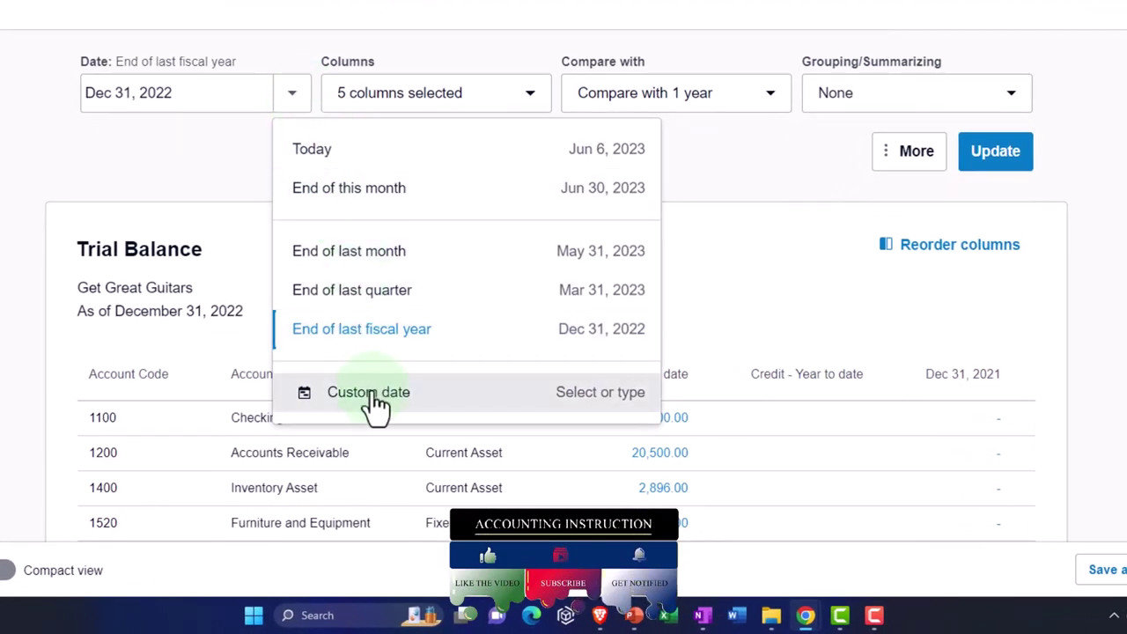
left_click(370, 396)
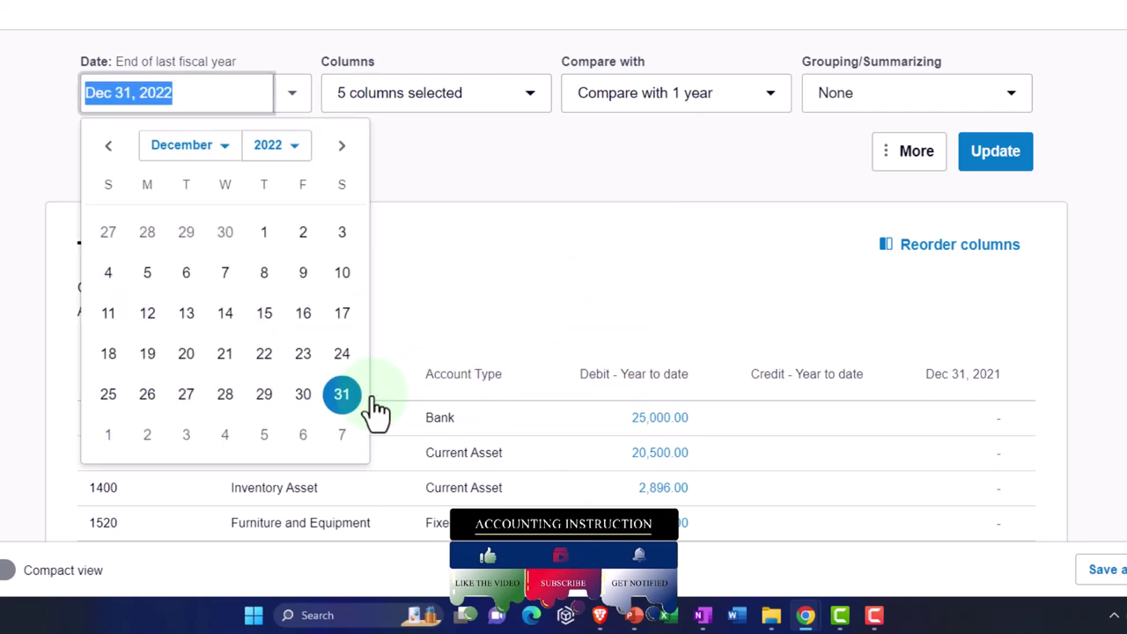
left_click(296, 150)
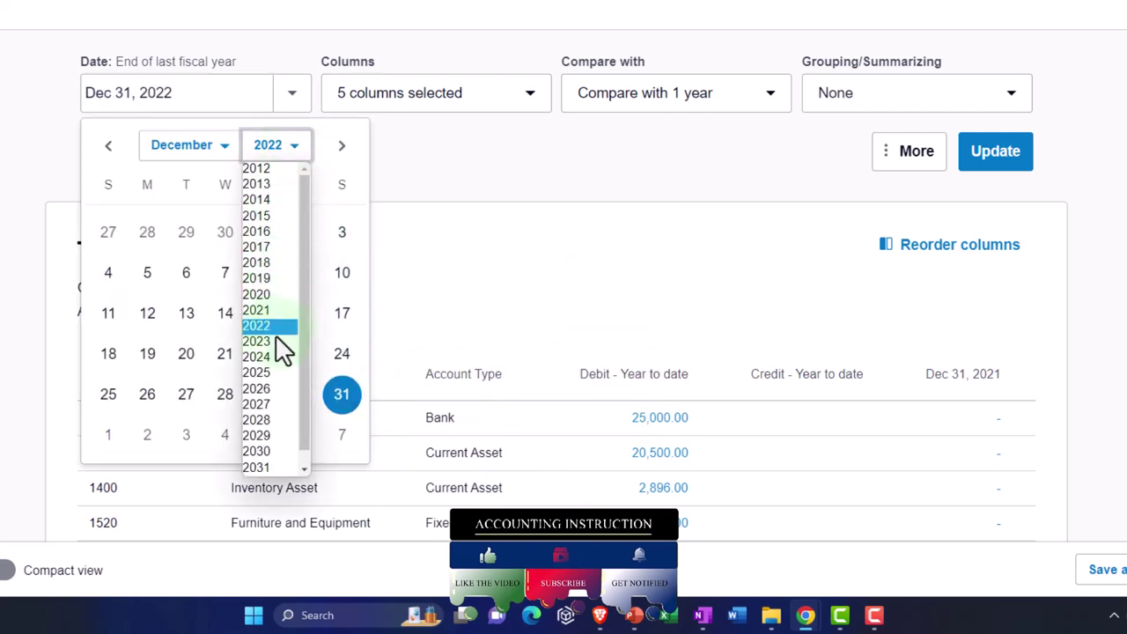
left_click(275, 341)
left_click(124, 440)
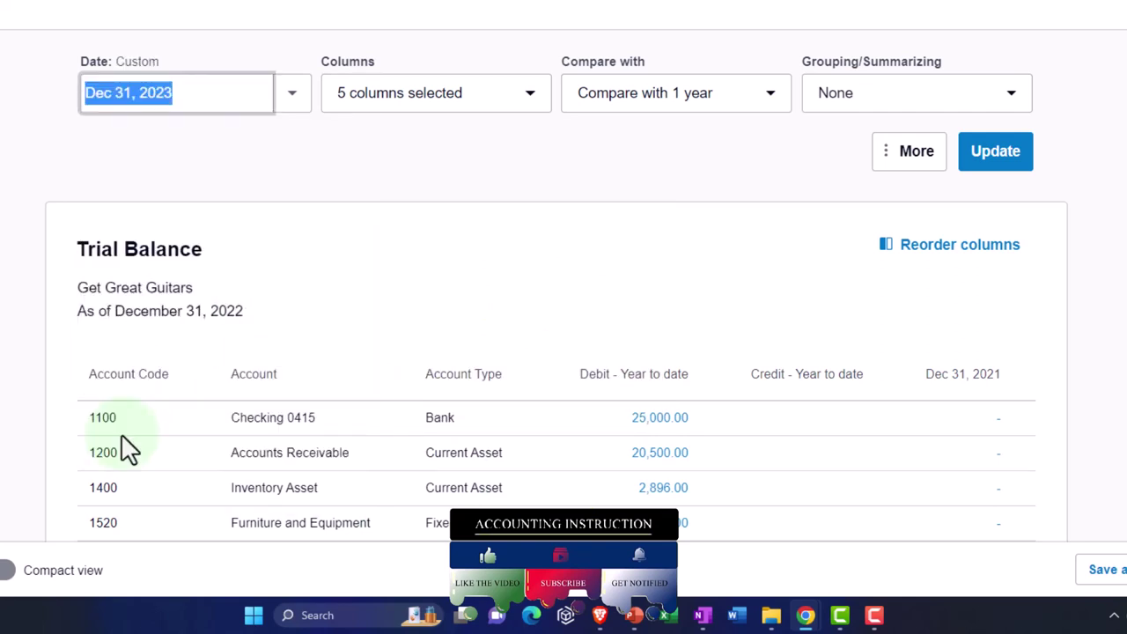
left_click(996, 158)
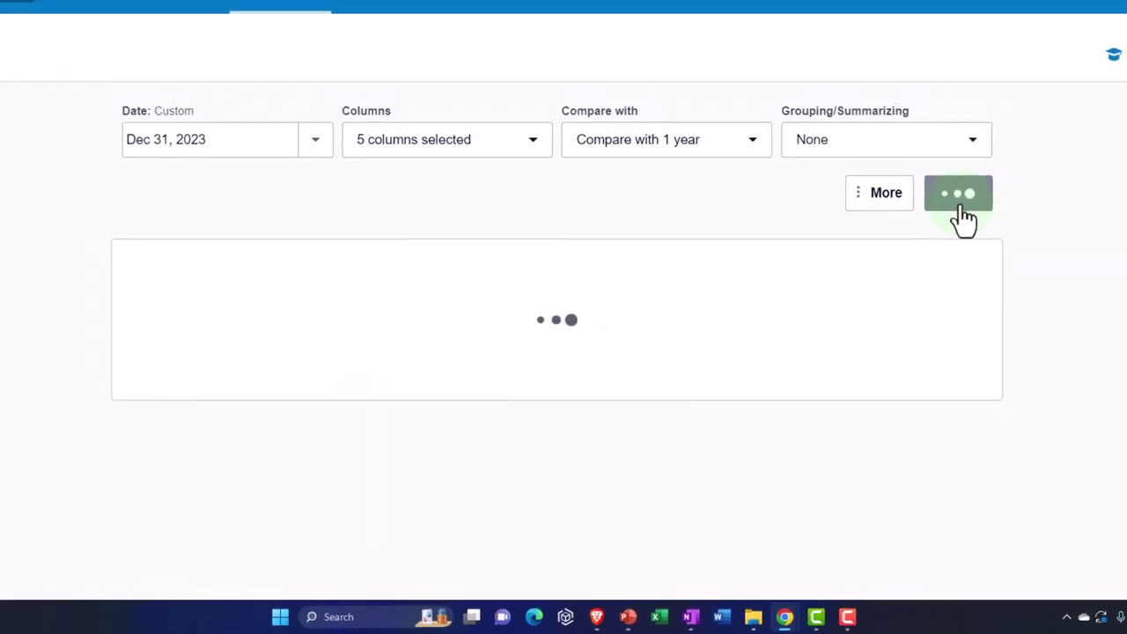
scroll(973, 235, "down", 1)
key("ctrl+plus")
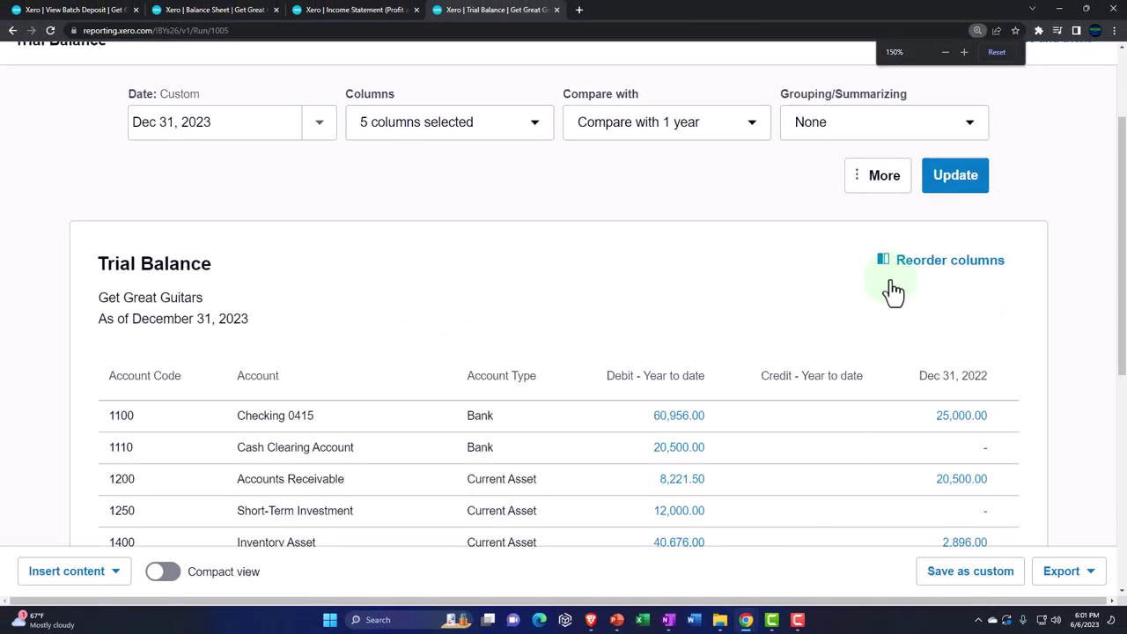
scroll(891, 284, "down", 2)
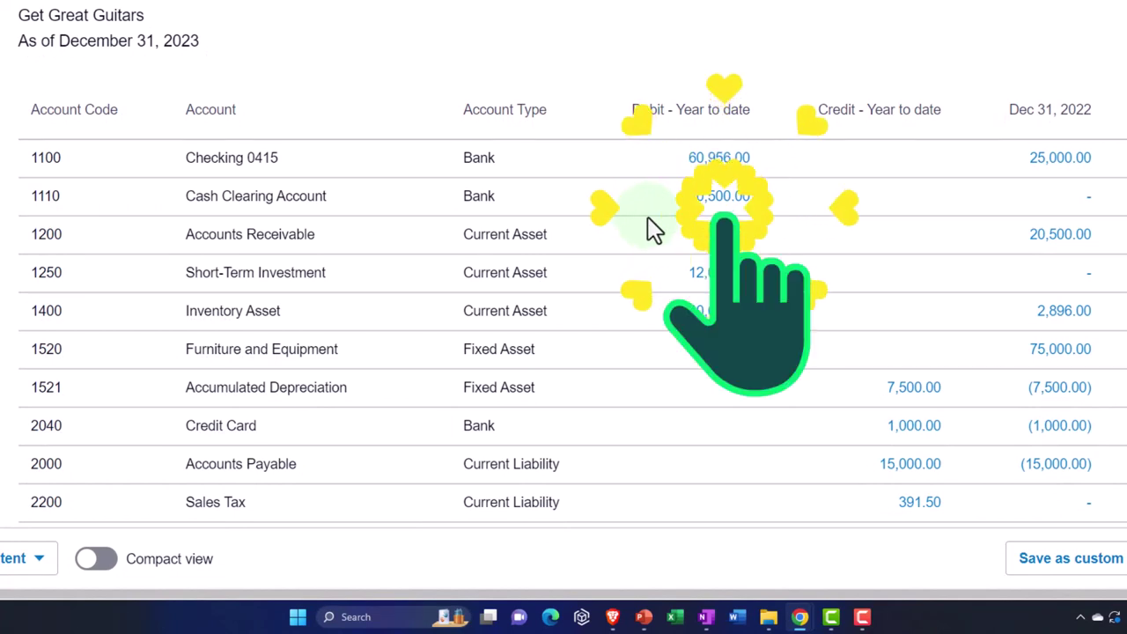
scroll(648, 217, "down", 1)
scroll(649, 227, "down", 4)
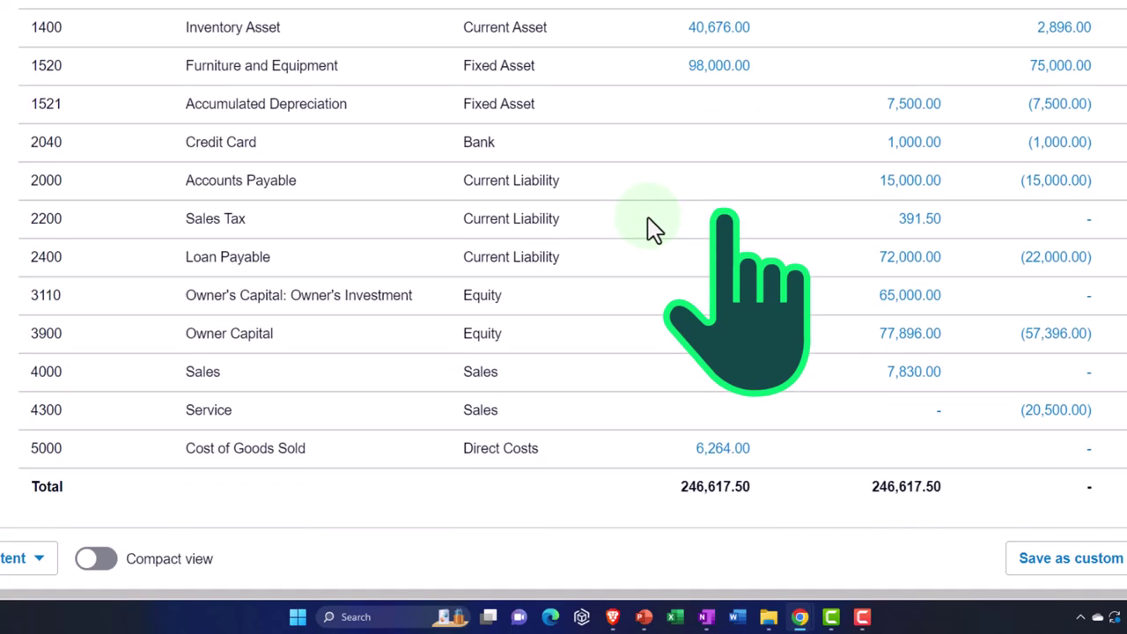